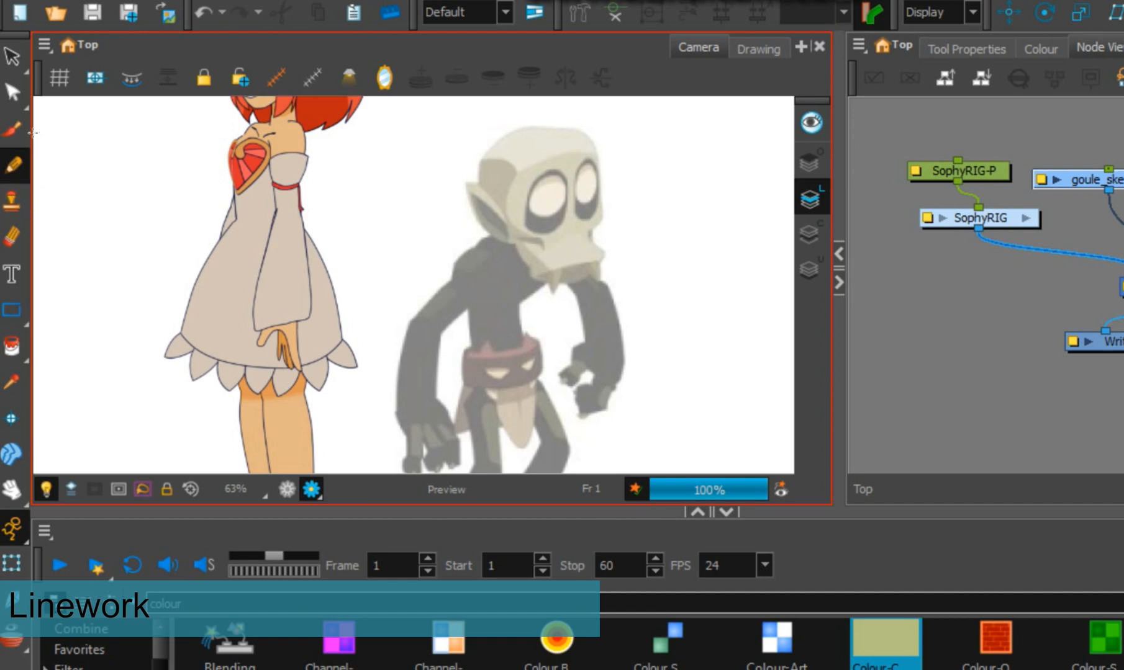
- Set up the pencil with the Fixed Thickness 1 preset at size 2 and a smoothing of 5
left_click(931, 50)
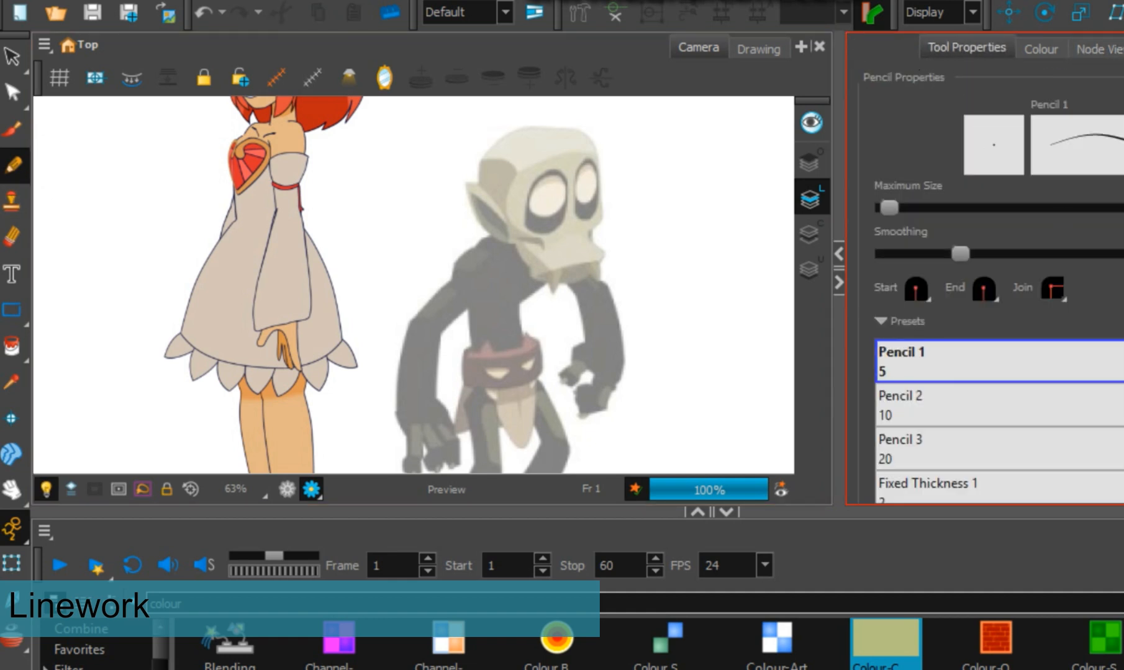
left_click(929, 487)
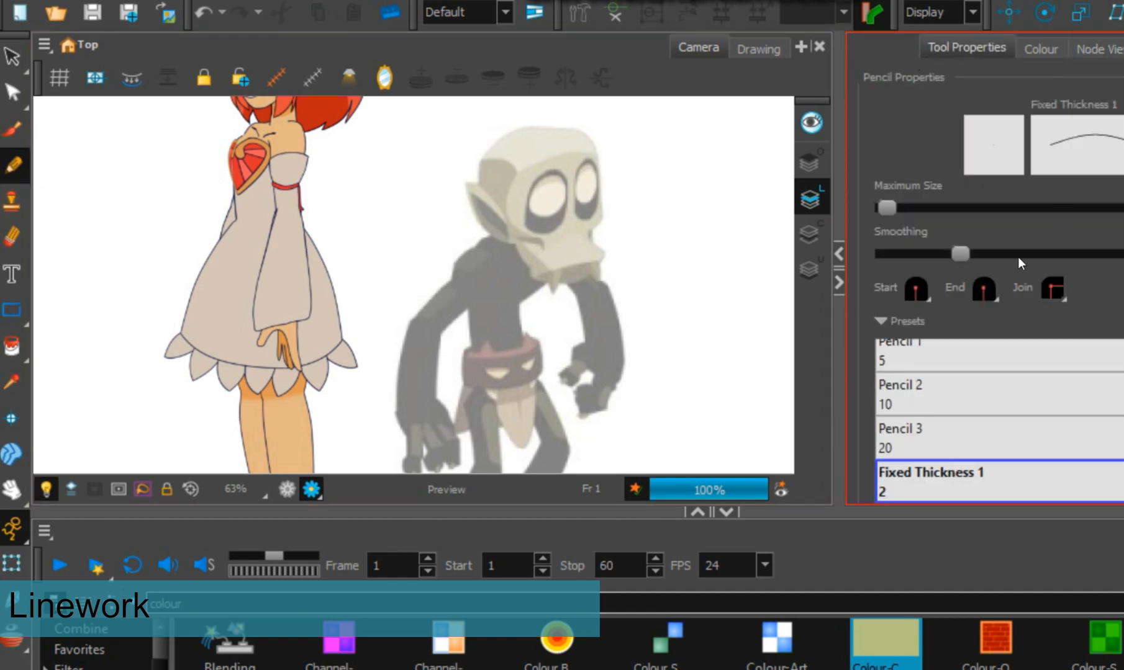
left_click_drag(960, 253, 903, 254)
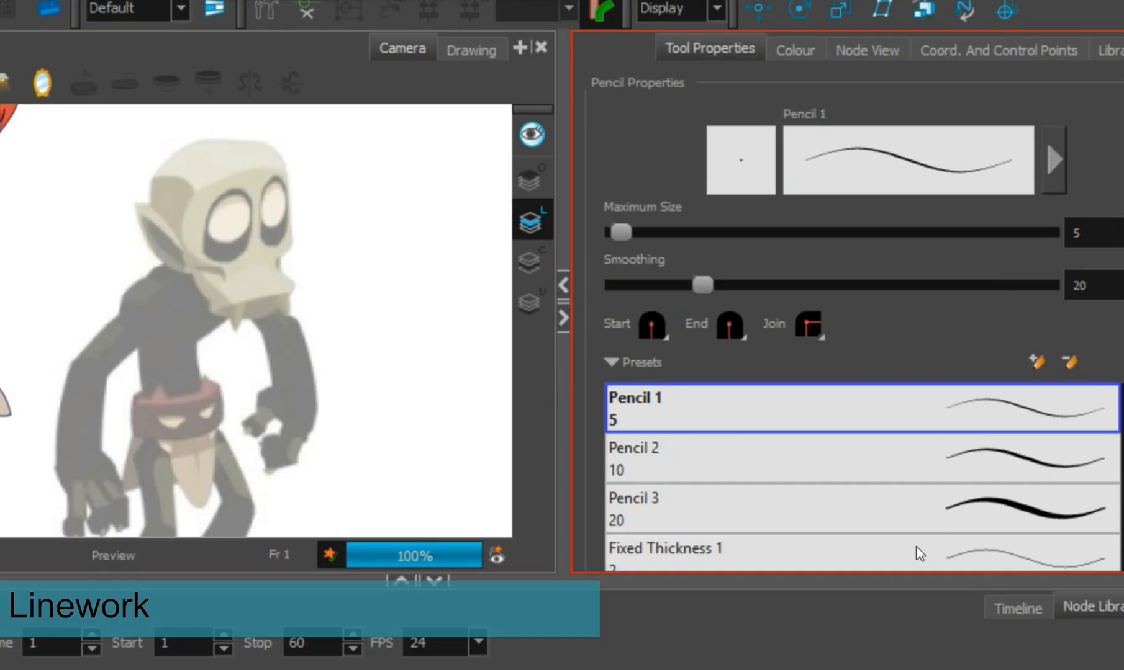
left_click(916, 547)
left_click(1080, 286)
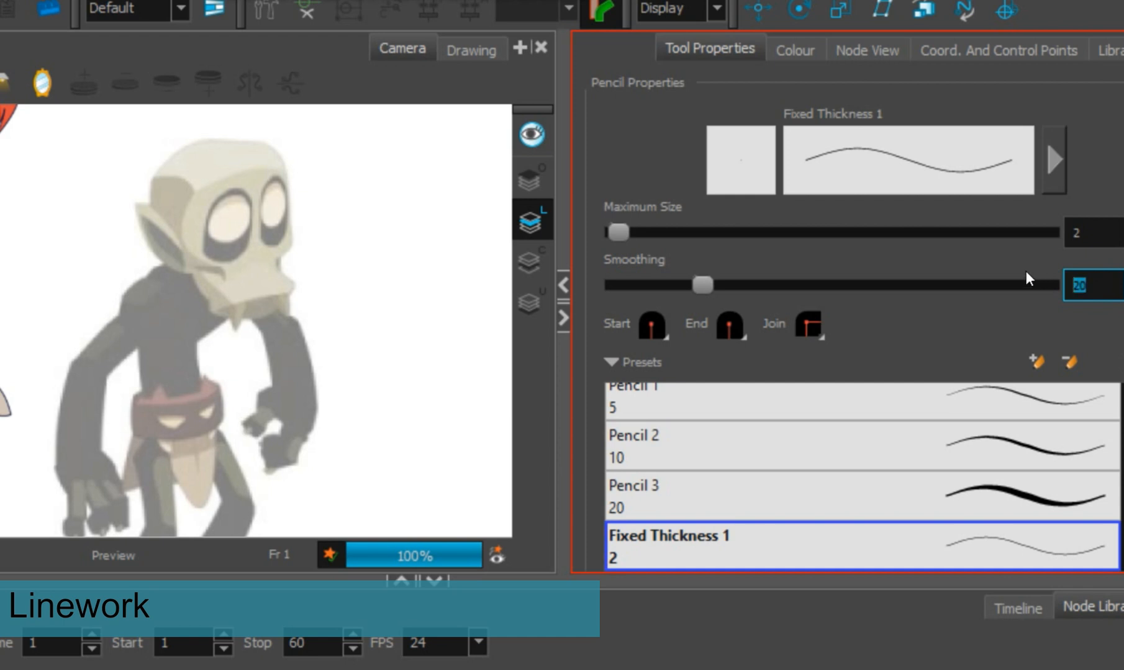
type("5")
key("Return")
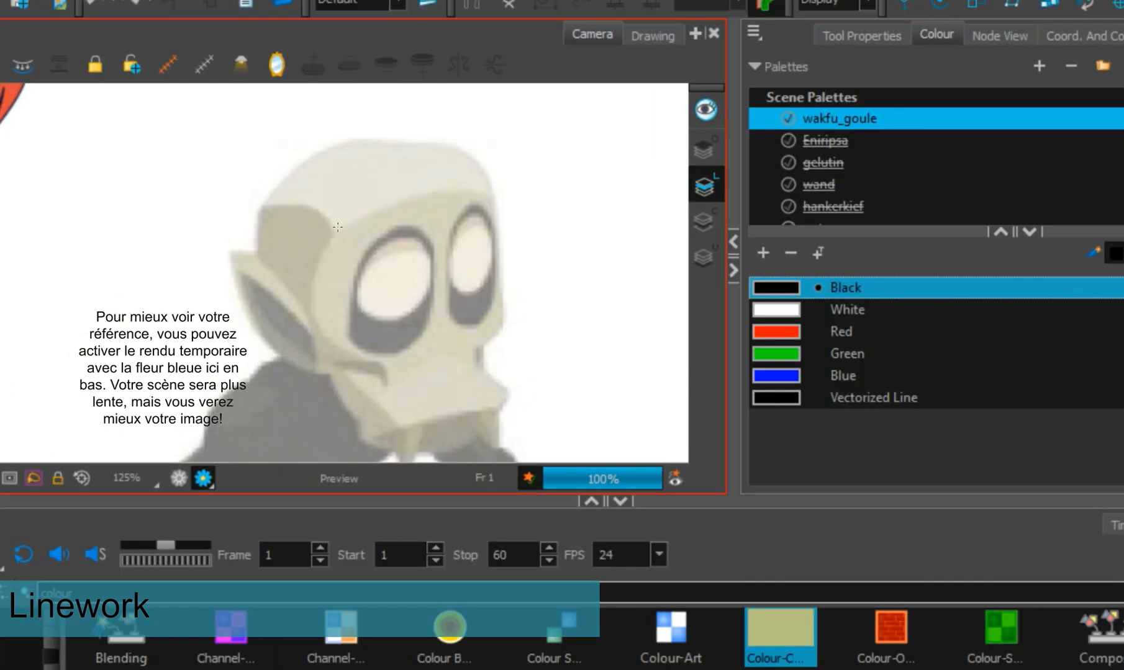
- Trace the ghoul's face outline in black, covering the brow, front profile, upper lip and cheek
mouse_move(334, 232)
left_mouse_down()
mouse_move(490, 193)
mouse_move(501, 254)
mouse_move(475, 347)
mouse_move(506, 396)
mouse_move(376, 437)
left_mouse_up()
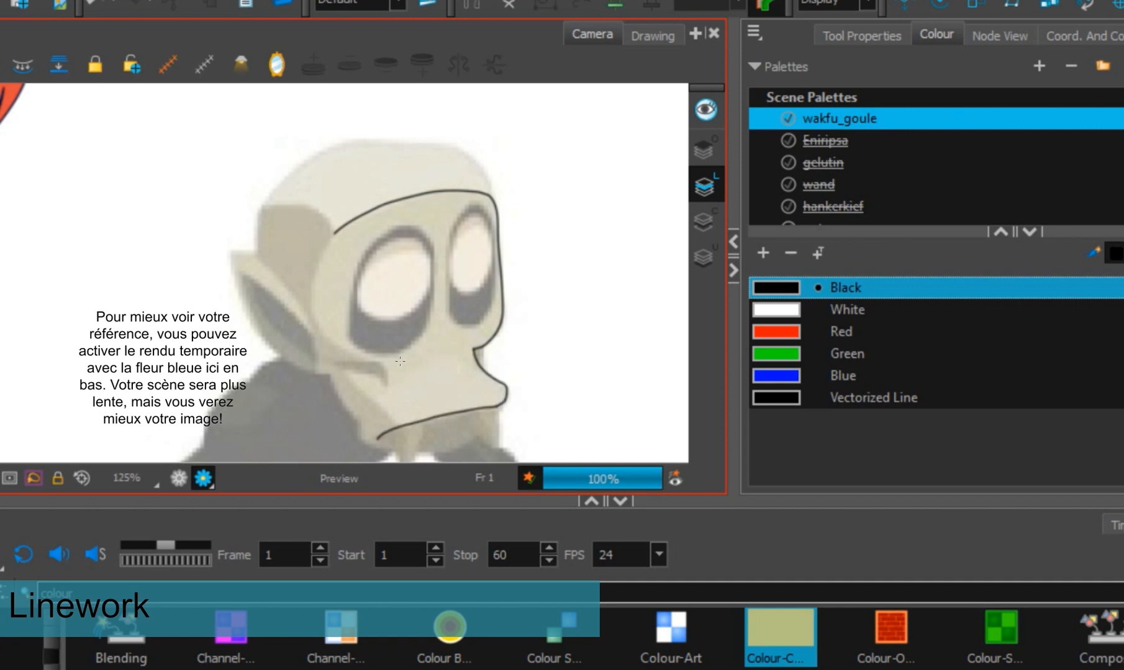
mouse_move(336, 232)
left_mouse_down()
mouse_move(318, 329)
mouse_move(386, 374)
mouse_move(401, 425)
left_mouse_up()
key("ctrl+z")
left_click_drag(341, 367, 399, 423)
key("ctrl+z")
left_click_drag(340, 366, 399, 423)
key("ctrl+z")
- Trace the top and back of the ghoul's skull over the reference
left_click_drag(494, 199, 381, 141)
key("ctrl+z")
mouse_move(494, 200)
left_mouse_down()
mouse_move(401, 139)
mouse_move(258, 214)
left_mouse_up()
- Draw the ghoul's lower jaw and its two pointed fangs over the reference
scroll(565, 216, "down", 3)
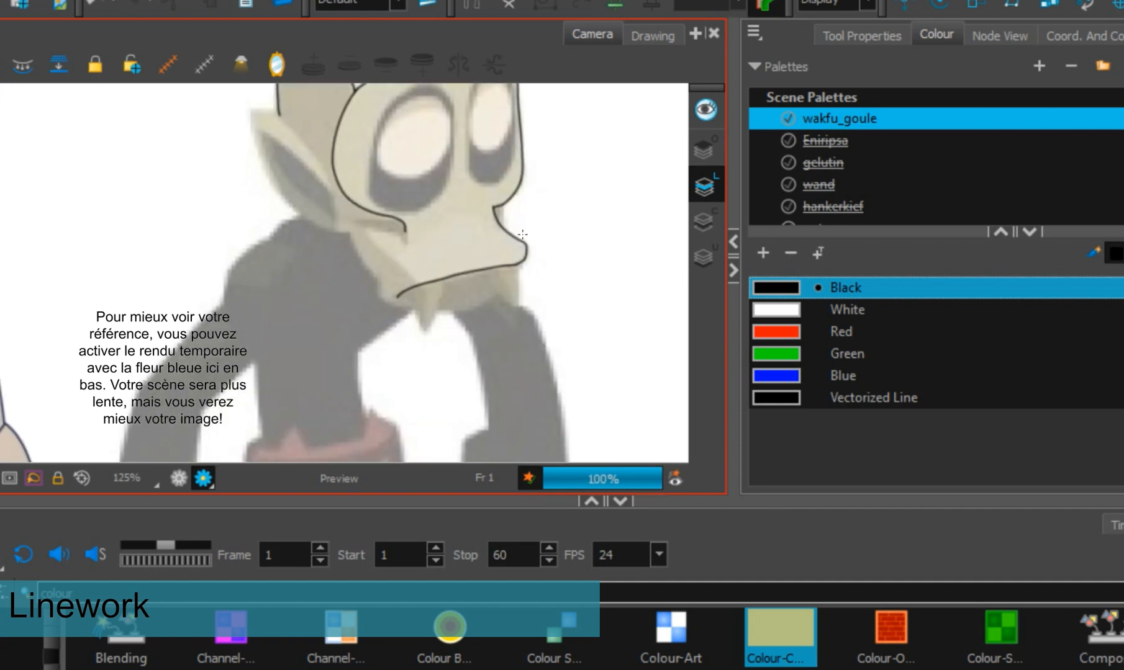
mouse_move(419, 315)
left_mouse_down()
mouse_move(436, 292)
mouse_move(517, 272)
mouse_move(501, 214)
mouse_move(433, 311)
left_mouse_up()
mouse_move(380, 281)
left_mouse_down()
mouse_move(401, 305)
mouse_move(505, 287)
left_mouse_up()
key("ctrl+z")
key("ctrl+z")
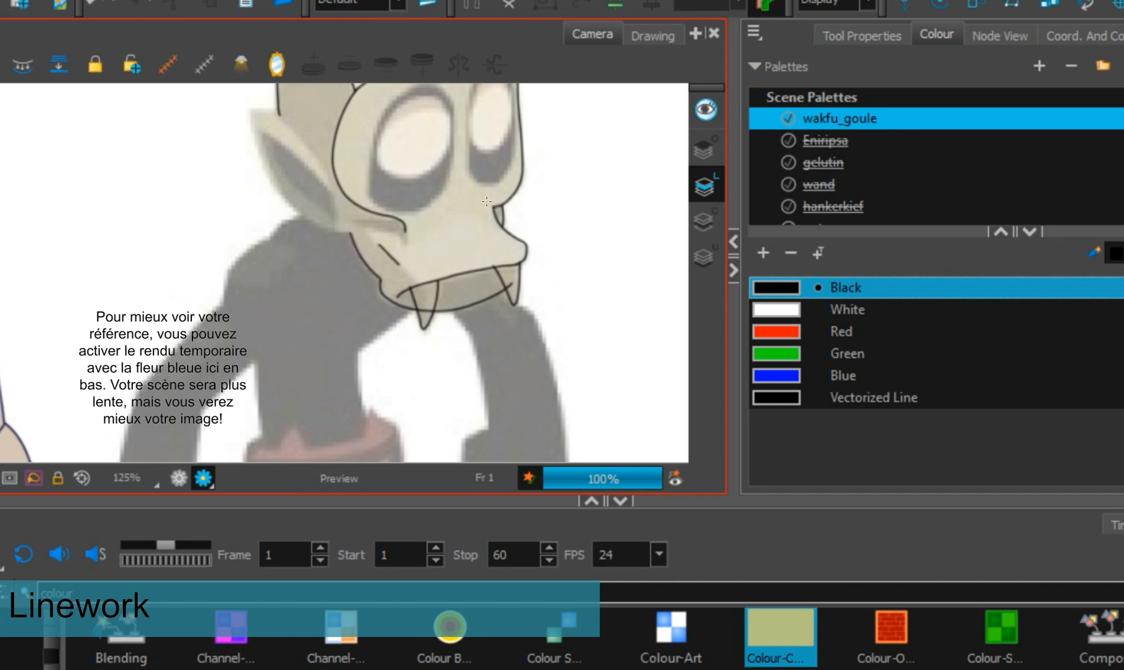
- Trace the outer contour and inner fold of the ghoul's pointed ear
left_click_drag(530, 196, 533, 250)
mouse_move(337, 247)
left_mouse_down()
mouse_move(282, 245)
mouse_move(344, 286)
left_mouse_up()
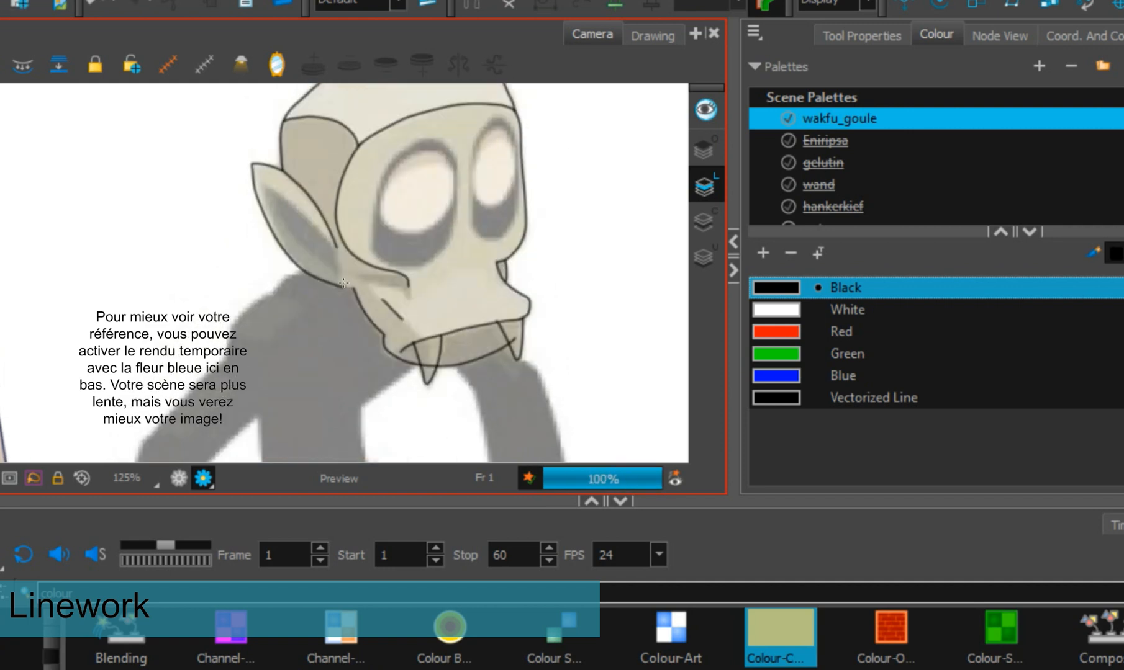
mouse_move(294, 204)
left_mouse_down()
mouse_move(340, 265)
mouse_move(331, 281)
mouse_move(312, 275)
left_mouse_up()
key("ctrl+z")
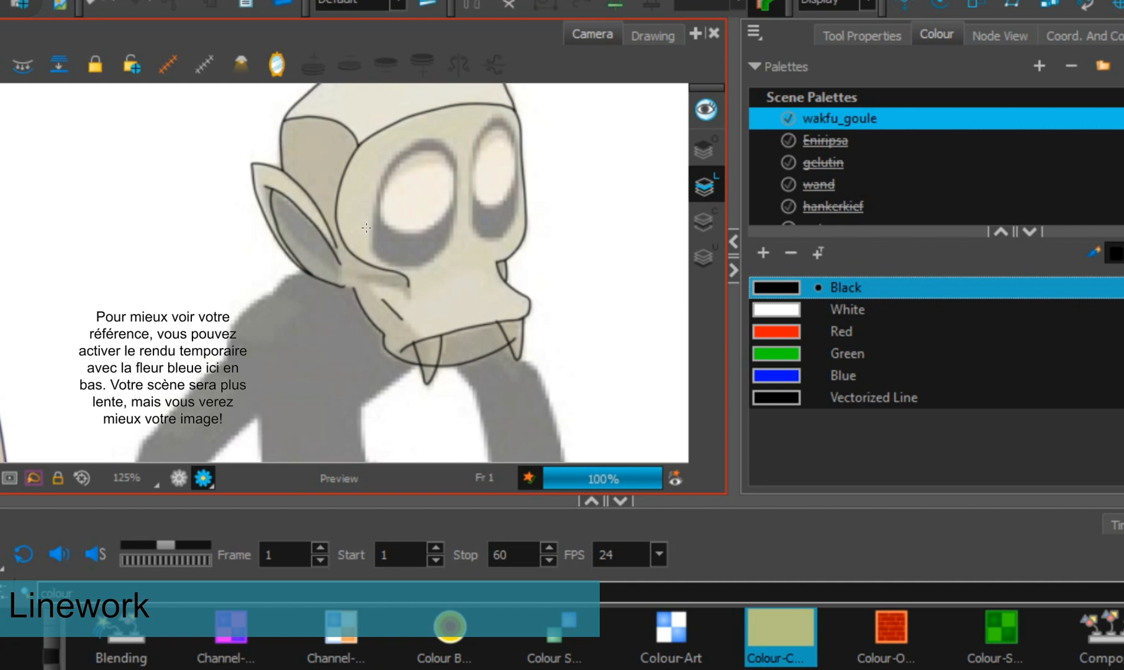
- Draw the chest, abdomen and near upper arm as closed overlapping shapes with rounded joints
left_click_drag(547, 318, 584, 174)
mouse_move(477, 148)
left_mouse_down()
mouse_move(406, 117)
mouse_move(276, 192)
mouse_move(298, 271)
mouse_move(352, 298)
mouse_move(417, 248)
mouse_move(475, 152)
left_mouse_up()
mouse_move(391, 272)
left_mouse_down()
mouse_move(390, 239)
mouse_move(298, 260)
mouse_move(298, 353)
mouse_move(391, 389)
mouse_move(397, 283)
mouse_move(344, 212)
mouse_move(302, 353)
mouse_move(403, 355)
mouse_move(397, 273)
left_mouse_up()
left_click_drag(491, 284, 506, 230)
mouse_move(354, 102)
left_mouse_down()
mouse_move(283, 122)
mouse_move(246, 185)
mouse_move(298, 227)
left_mouse_up()
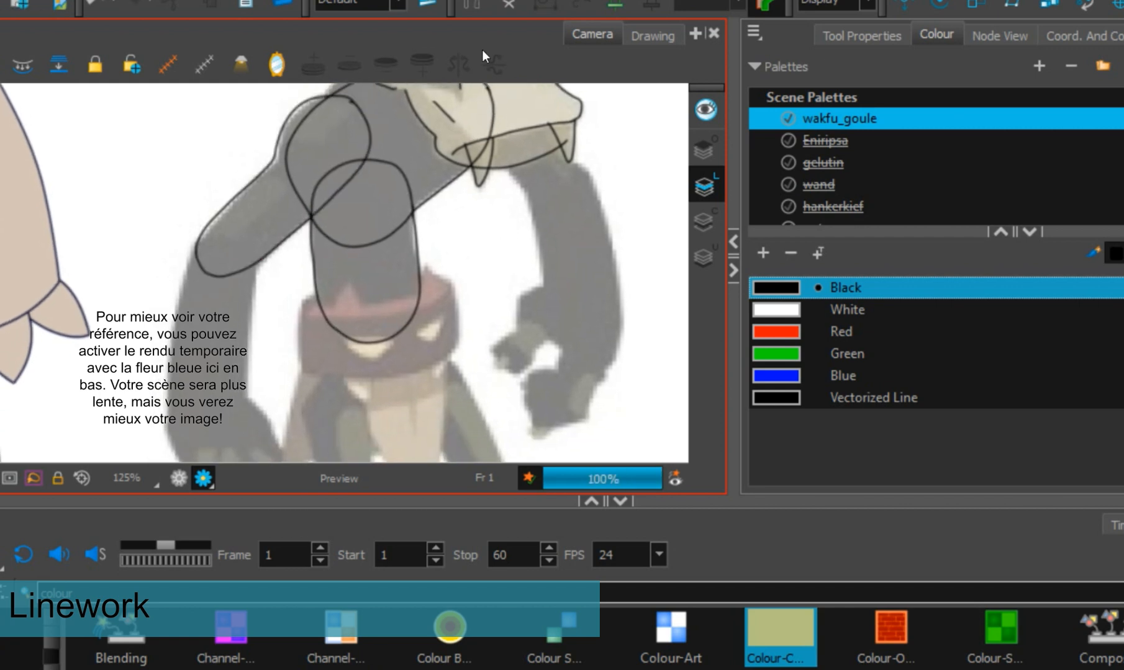
- Draw the near forearm and the far arm as closed shapes with rounded ends over the reference
left_click_drag(475, 288, 484, 183)
mouse_move(267, 146)
left_mouse_down()
mouse_move(208, 125)
mouse_move(176, 267)
mouse_move(243, 320)
mouse_move(267, 146)
left_mouse_up()
left_click_drag(536, 162, 429, 316)
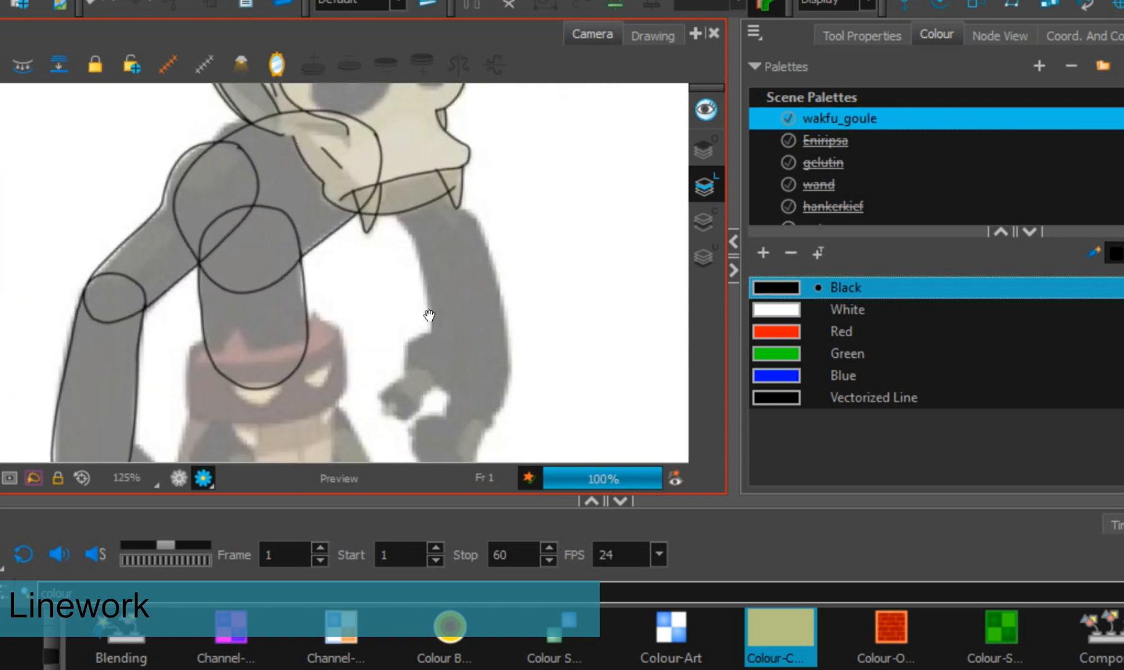
mouse_move(447, 196)
left_mouse_down()
mouse_move(327, 146)
mouse_move(410, 237)
mouse_move(452, 199)
left_mouse_up()
mouse_move(468, 213)
left_mouse_down()
mouse_move(411, 236)
mouse_move(439, 349)
mouse_move(501, 342)
mouse_move(475, 218)
left_mouse_up()
- Trace the upper rim of the ghoul's belt and its two pointed spikes
left_click_drag(555, 427, 557, 242)
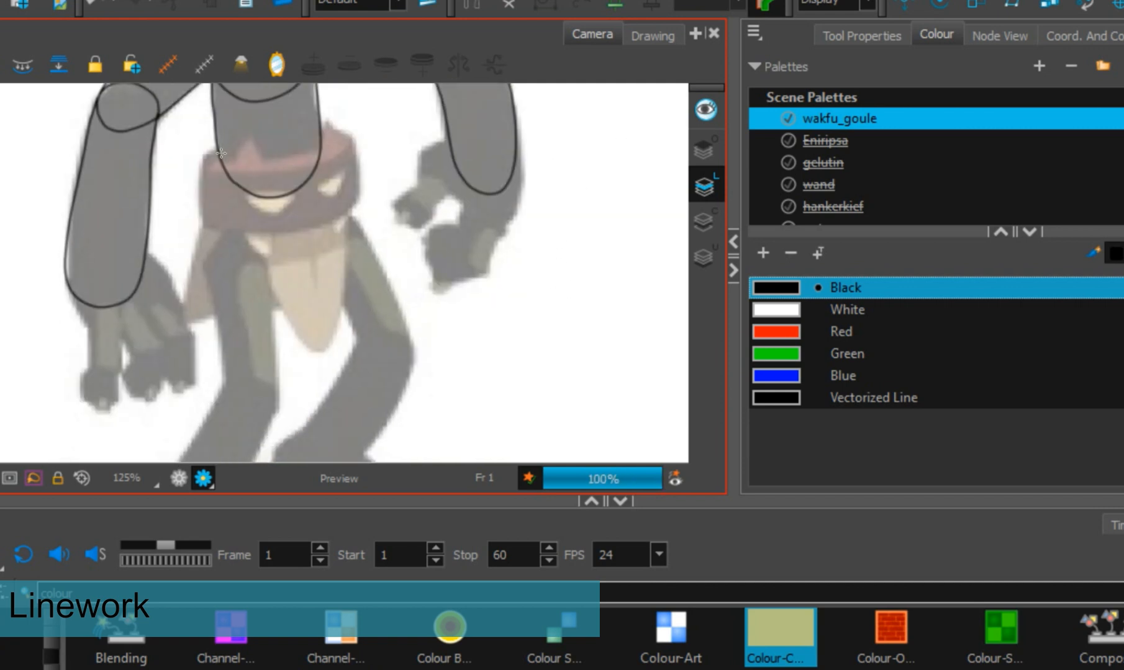
left_click_drag(223, 161, 339, 142)
key("ctrl+z")
left_click_drag(233, 165, 248, 140)
left_click_drag(248, 141, 269, 185)
key("ctrl+z")
key("ctrl+z")
left_click_drag(325, 128, 311, 167)
mouse_move(324, 128)
left_mouse_down()
mouse_move(344, 154)
mouse_move(246, 171)
mouse_move(249, 158)
left_mouse_up()
key("ctrl+z")
key("alt+t")
left_click_drag(331, 154, 318, 140)
key("alt+x")
- Draw the belt's band outline and the two angular eyes of its mask
mouse_move(204, 160)
left_mouse_down()
mouse_move(267, 177)
mouse_move(344, 140)
mouse_move(221, 151)
left_mouse_up()
mouse_move(346, 170)
left_mouse_down()
mouse_move(314, 188)
mouse_move(337, 199)
left_mouse_up()
mouse_move(297, 191)
left_mouse_down()
mouse_move(243, 190)
mouse_move(284, 218)
left_mouse_up()
left_click_drag(296, 189, 274, 224)
left_click_drag(347, 138, 352, 210)
key("ctrl+z")
mouse_move(204, 163)
left_mouse_down()
mouse_move(208, 223)
mouse_move(383, 190)
left_mouse_up()
- Draw the belt mask's two fangs and its hanging tongue with a centre line
left_click_drag(246, 234, 271, 261)
left_click_drag(335, 214, 345, 211)
left_click_drag(264, 214, 282, 226)
left_click_drag(373, 177, 358, 215)
left_click_drag(212, 232, 197, 216)
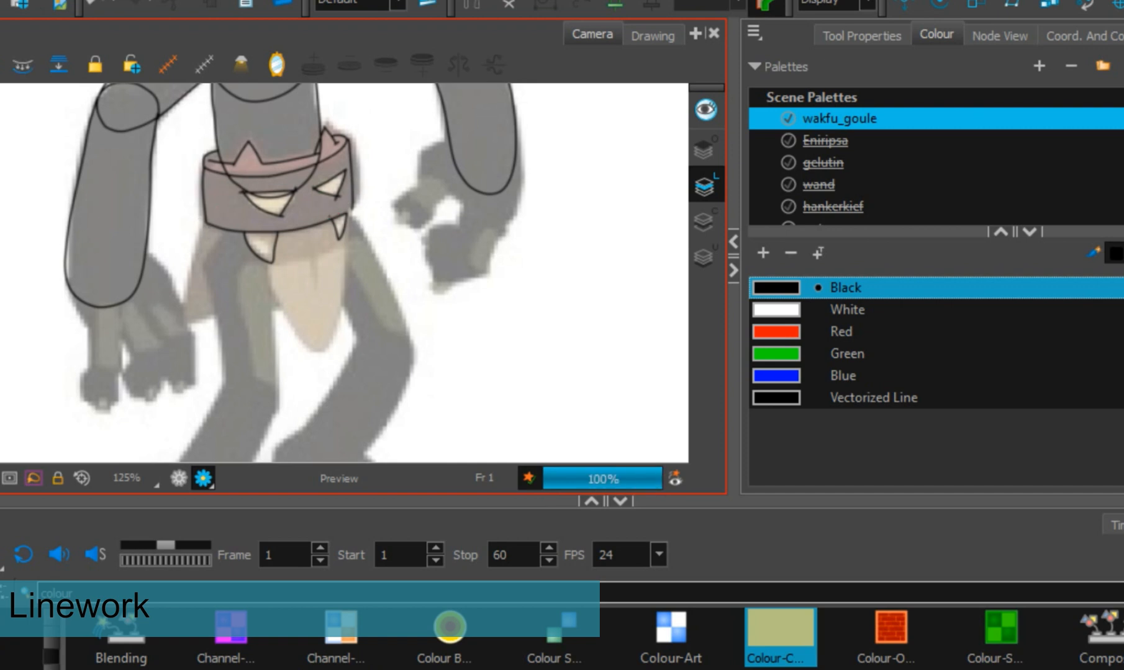
mouse_move(265, 252)
left_mouse_down()
mouse_move(339, 310)
mouse_move(345, 217)
mouse_move(314, 327)
left_mouse_up()
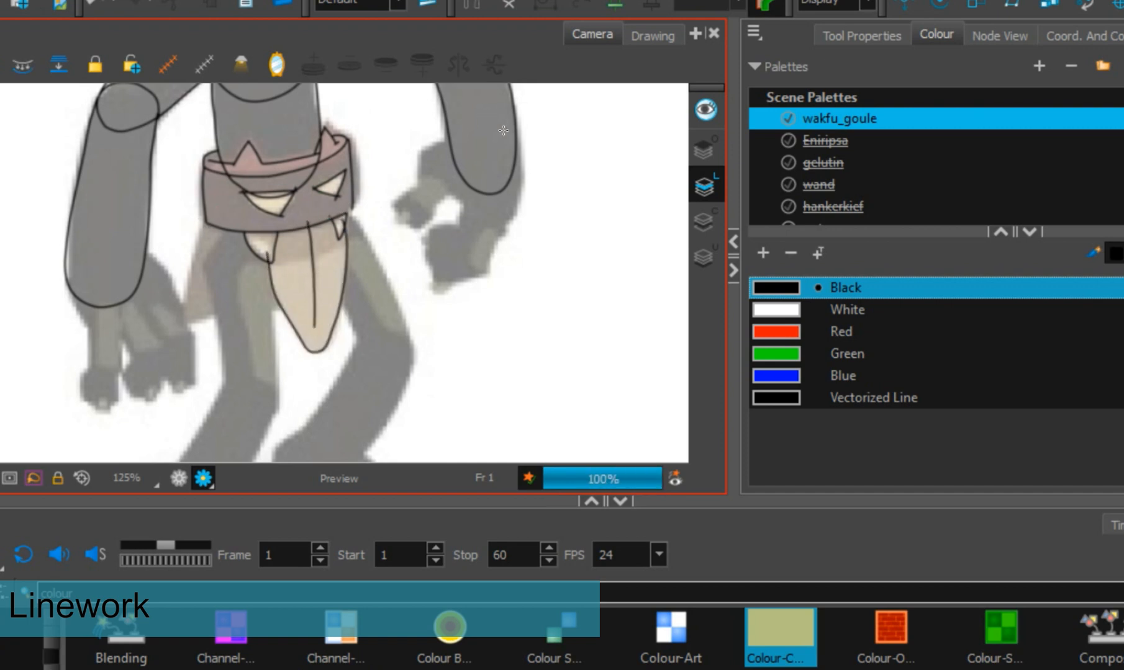
- Draw the ghoul's thighs and near shin as closed shapes with rounded, overlapping knee joints
scroll(508, 151, "down", 3)
mouse_move(248, 104)
left_mouse_down()
mouse_move(232, 181)
mouse_move(251, 272)
mouse_move(288, 312)
mouse_move(261, 104)
left_mouse_up()
mouse_move(342, 99)
left_mouse_down()
mouse_move(379, 242)
mouse_move(343, 99)
left_mouse_up()
mouse_move(437, 252)
left_mouse_down()
mouse_move(418, 232)
mouse_move(338, 312)
mouse_move(339, 403)
mouse_move(437, 252)
left_mouse_up()
left_click_drag(520, 269, 537, 198)
mouse_move(315, 214)
left_mouse_down()
mouse_move(179, 372)
mouse_move(268, 329)
mouse_move(317, 215)
left_mouse_up()
left_click_drag(532, 283, 530, 308)
- Delete the unwanted leg stroke and draw the far shin as a closed rounded shape
left_click(383, 221, "ctrl")
key("Delete")
mouse_move(447, 197)
left_mouse_down()
mouse_move(386, 221)
mouse_move(419, 287)
mouse_move(447, 194)
left_mouse_up()
scroll(534, 230, "up", 5)
mouse_move(386, 158)
left_mouse_down()
mouse_move(332, 217)
mouse_move(404, 184)
mouse_move(385, 159)
left_mouse_up()
mouse_move(454, 136)
left_mouse_down()
mouse_move(452, 216)
mouse_move(454, 136)
mouse_move(420, 215)
mouse_move(455, 131)
mouse_move(474, 180)
mouse_move(450, 130)
mouse_move(423, 205)
mouse_move(456, 130)
left_mouse_up()
key("ctrl+z")
key("ctrl+z")
key("ctrl+z")
mouse_move(399, 153)
left_mouse_down()
mouse_move(372, 148)
mouse_move(408, 226)
mouse_move(358, 152)
left_mouse_up()
key("ctrl+z")
scroll(481, 309, "down", 5)
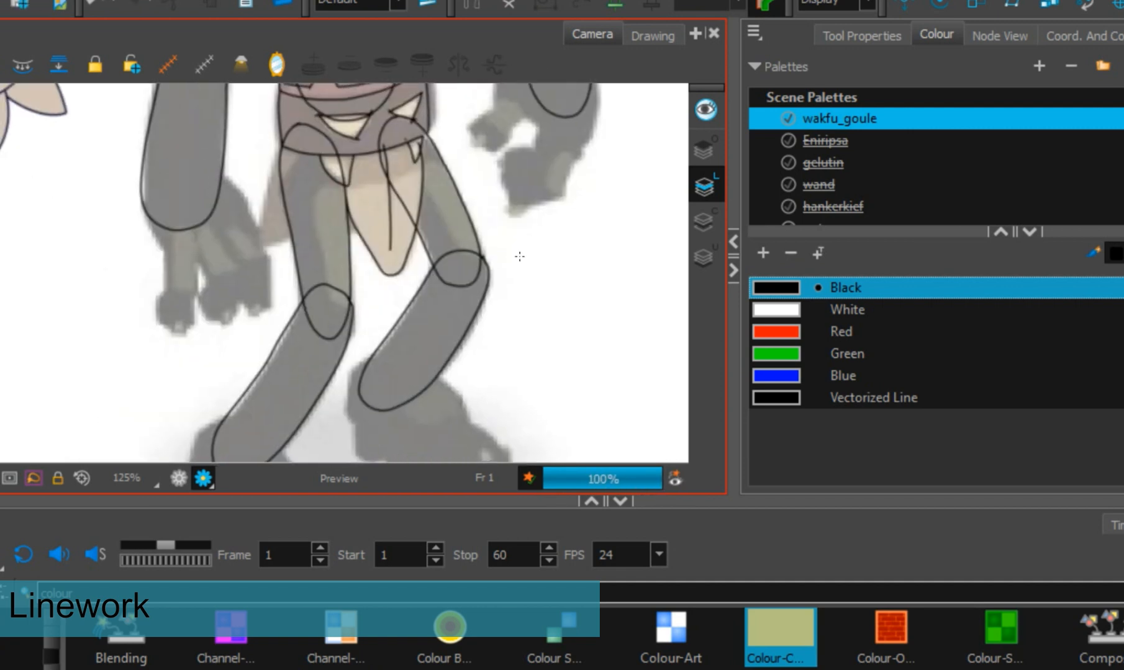
- Trace the loincloth's back flap hanging from the belt and passing behind the thighs
mouse_move(277, 186)
left_mouse_down()
mouse_move(305, 142)
mouse_move(268, 179)
mouse_move(270, 195)
left_mouse_up()
key("ctrl+z")
key("ctrl+z")
mouse_move(303, 153)
left_mouse_down()
mouse_move(270, 177)
mouse_move(271, 195)
left_mouse_up()
mouse_move(268, 185)
left_mouse_down()
mouse_move(260, 216)
mouse_move(425, 131)
left_mouse_up()
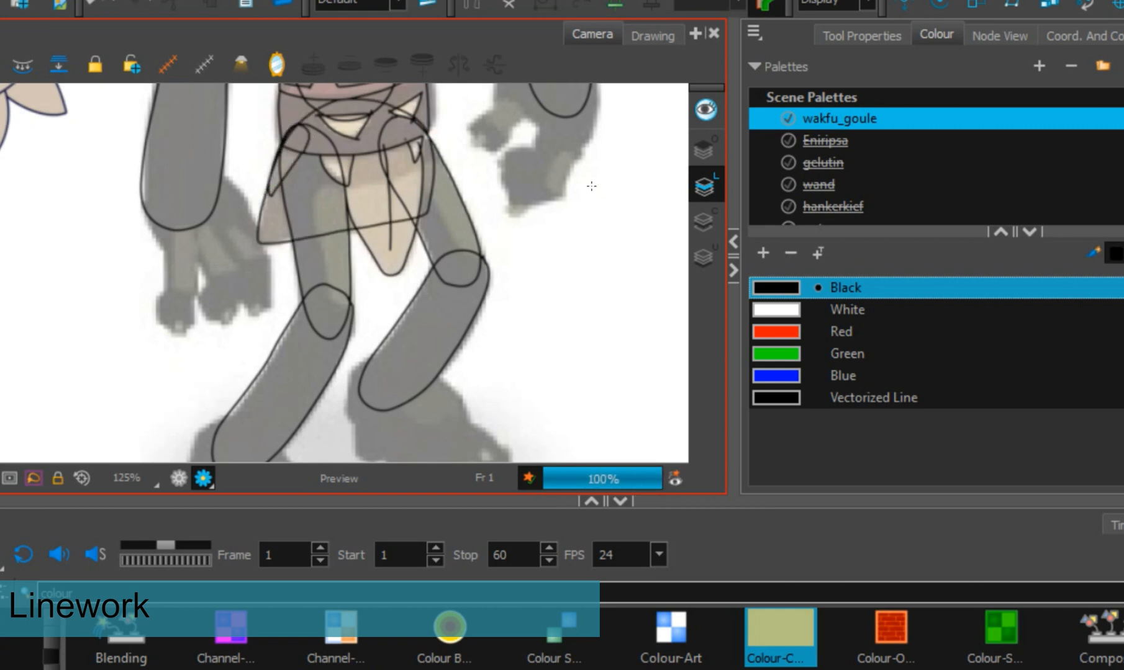
- Draw the ghoul's far hand, with its thumb, claw, palm and curled fingers
left_click_drag(591, 186, 555, 299)
left_click_drag(509, 173, 438, 251)
left_click_drag(497, 234, 441, 259)
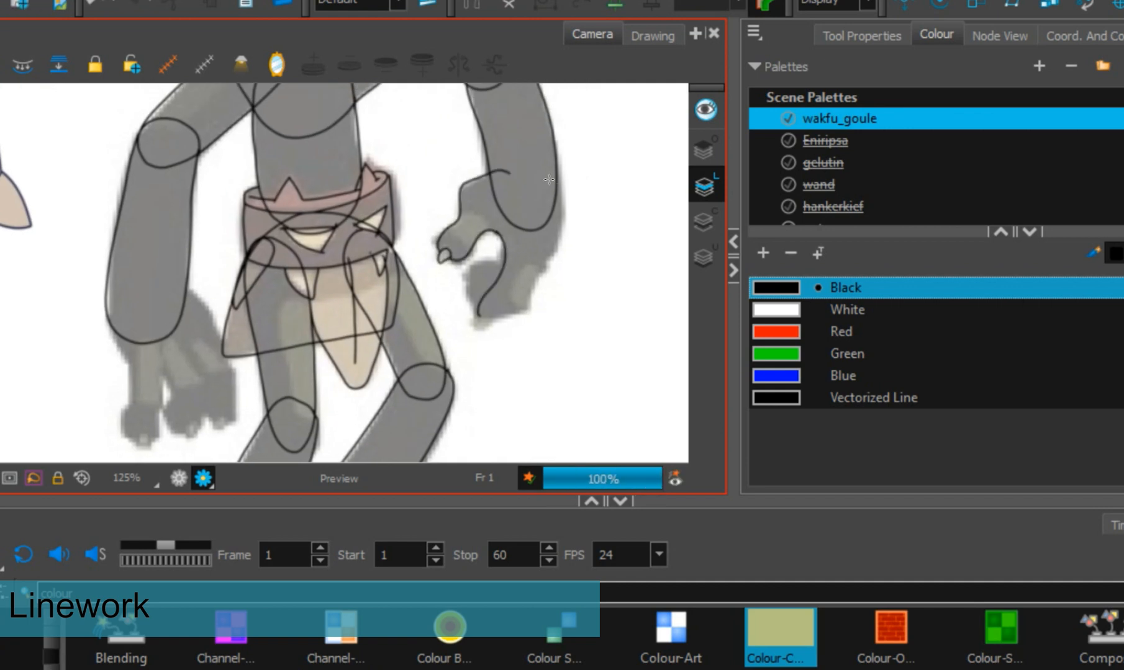
mouse_move(549, 180)
left_mouse_down()
mouse_move(526, 302)
mouse_move(488, 324)
left_mouse_up()
mouse_move(506, 262)
left_mouse_down()
mouse_move(477, 308)
mouse_move(473, 282)
left_mouse_up()
- Draw the outline and separate fingers of the ghoul's near hand below the forearm
left_click_drag(553, 324, 609, 205)
mouse_move(168, 182)
left_mouse_down()
mouse_move(193, 322)
mouse_move(207, 321)
mouse_move(211, 212)
mouse_move(239, 315)
left_mouse_up()
mouse_move(238, 220)
left_mouse_down()
mouse_move(251, 303)
mouse_move(239, 315)
mouse_move(286, 291)
mouse_move(278, 305)
left_mouse_up()
left_click_drag(271, 282, 273, 314)
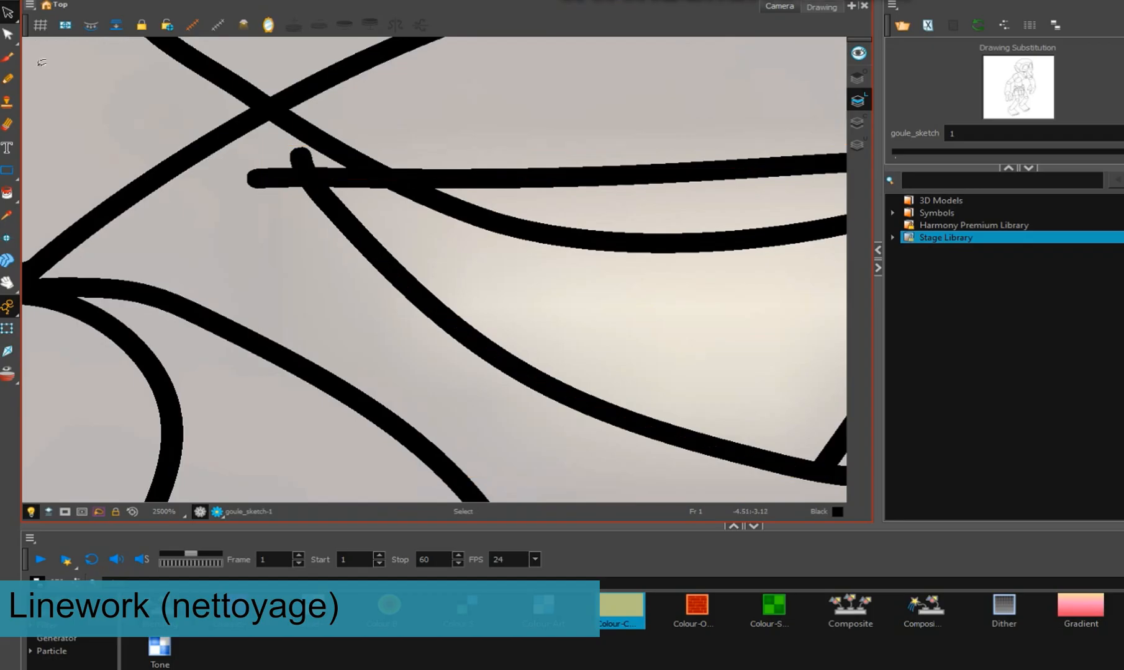
- Trim the overshooting line ends at the corners of the belt mask's eyes with the Cutter tool
left_click(8, 17)
left_click(46, 25)
mouse_move(274, 190)
left_mouse_down()
mouse_move(274, 146)
mouse_move(340, 147)
left_mouse_up()
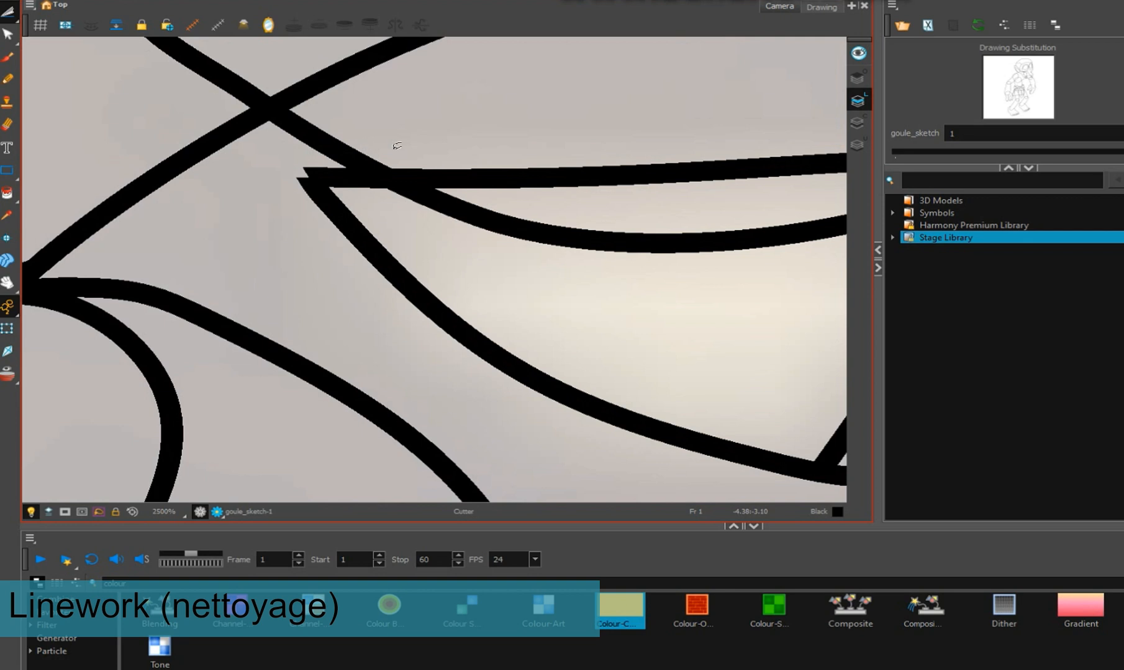
scroll(463, 152, "down", 2)
left_click_drag(660, 161, 310, 175)
left_click_drag(489, 151, 467, 149)
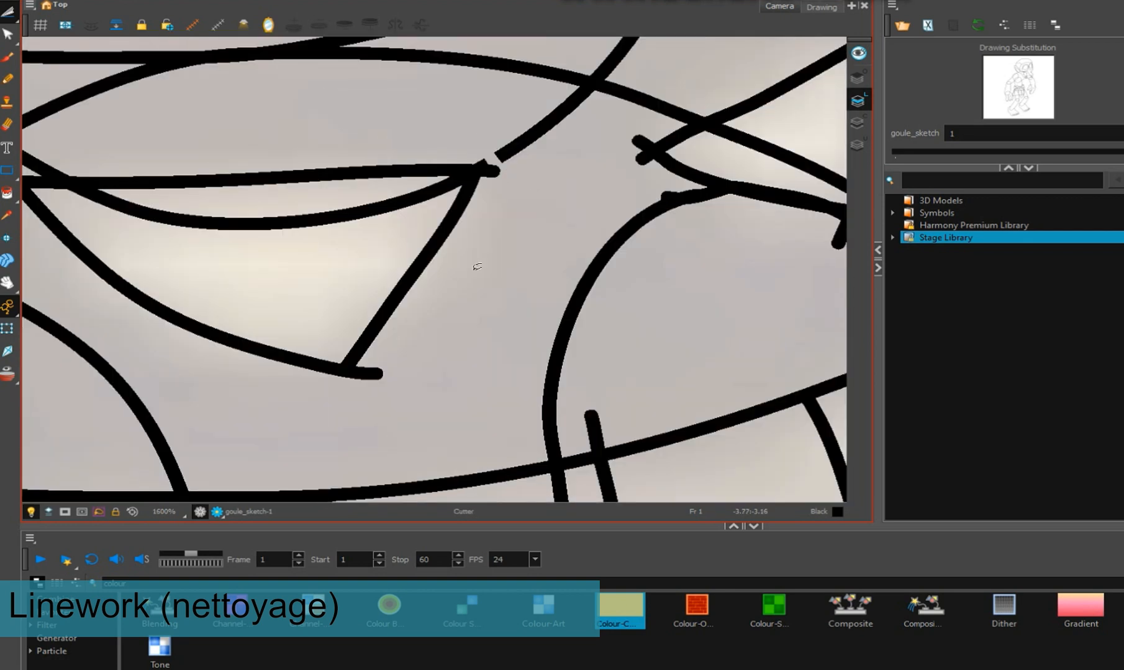
left_click_drag(372, 381, 379, 361)
left_click_drag(642, 129, 630, 157)
- Round the cut line tip at the left corner of the belt mask's larger eye with the Pencil Editor
scroll(651, 176, "down", 3)
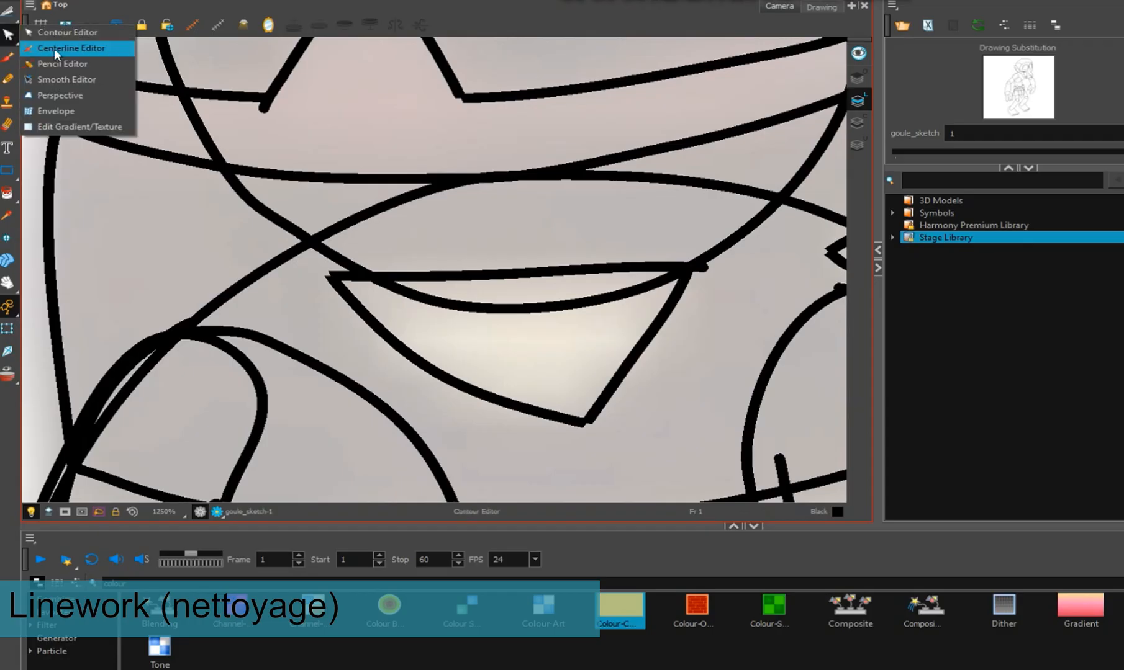
left_click(55, 61)
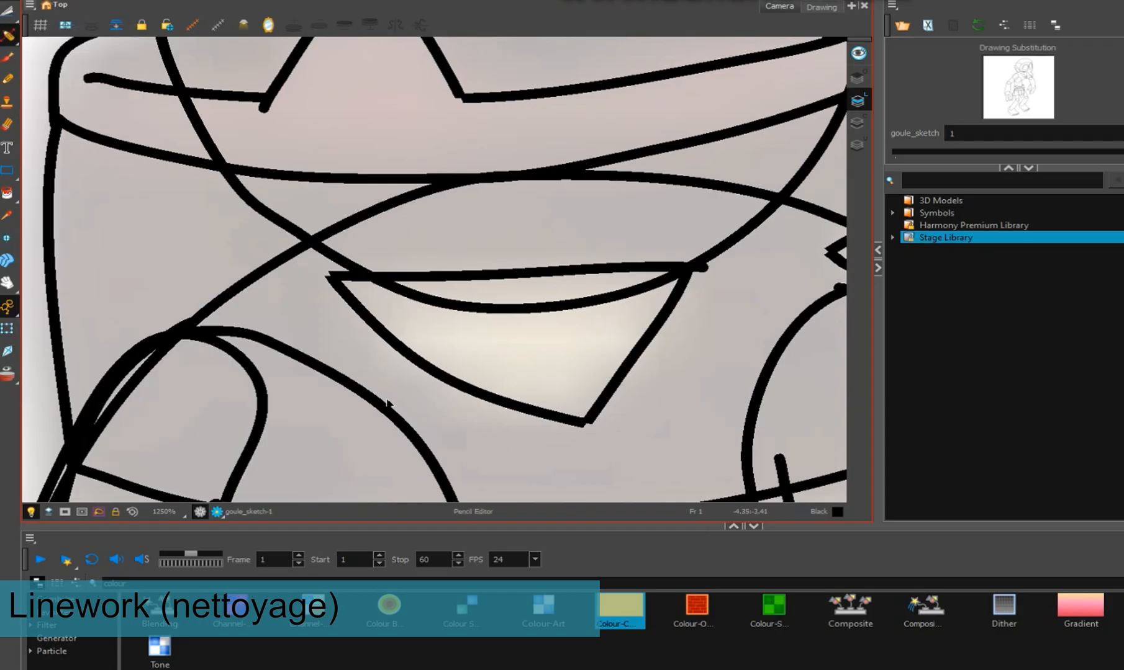
scroll(250, 104, "up", 3)
left_click(250, 99)
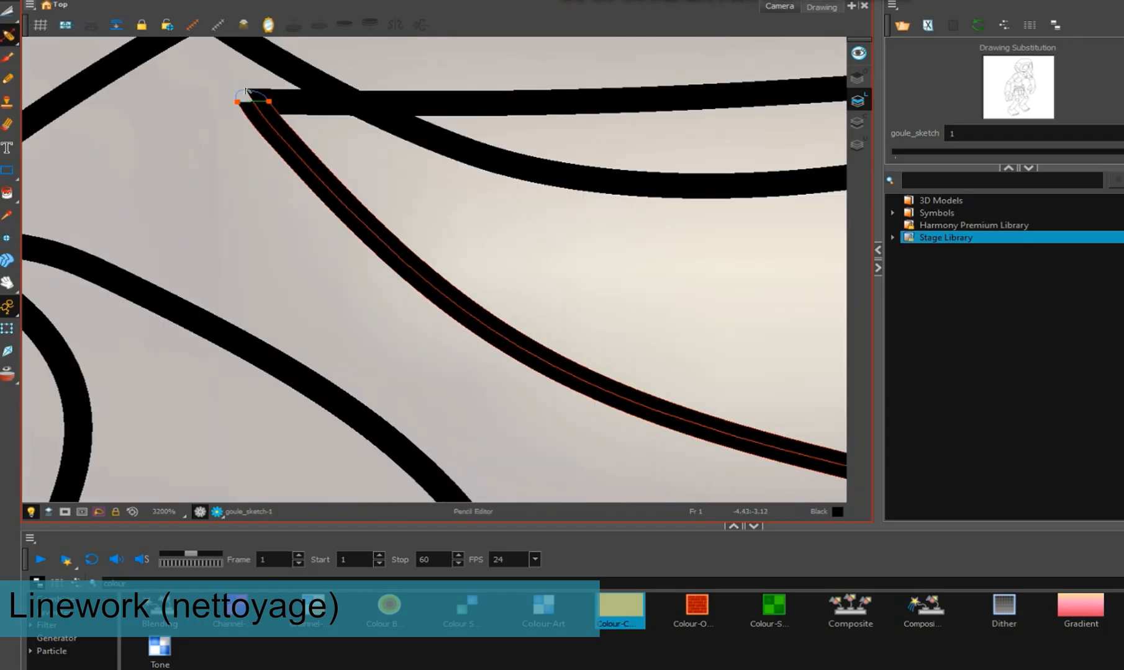
- Extend and round the cut end of the larger eye's lower curve to close its bottom corner
scroll(501, 150, "down", 2)
left_click_drag(612, 236, 394, 210)
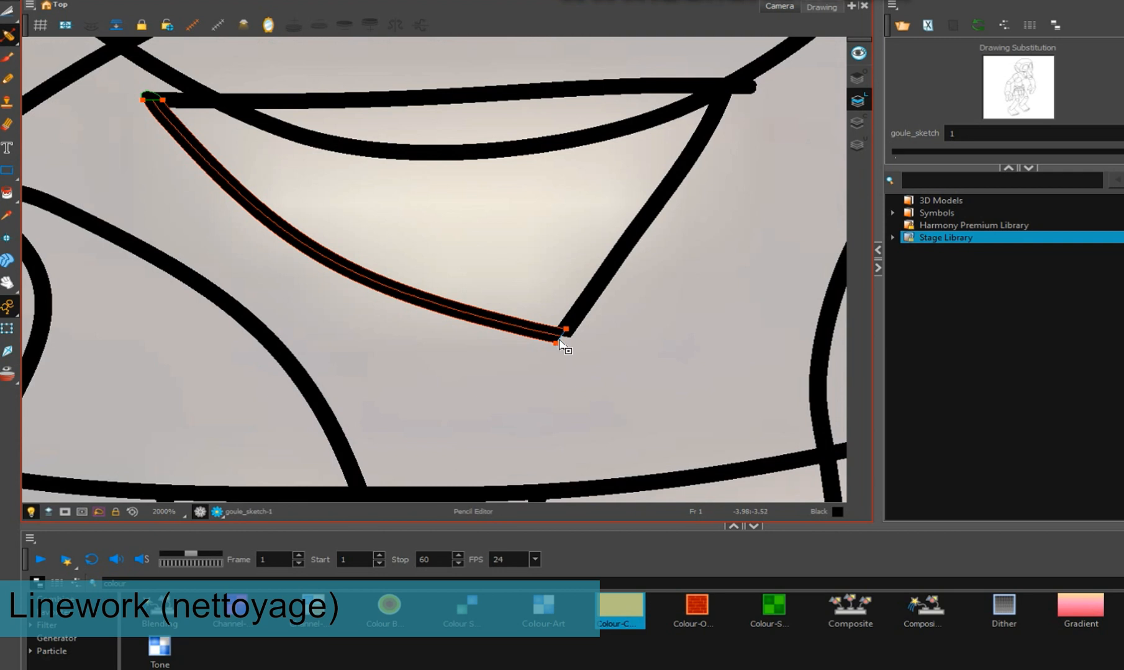
scroll(561, 342, "up", 2)
left_click(559, 341)
left_click_drag(560, 340, 579, 346)
scroll(683, 301, "down", 4)
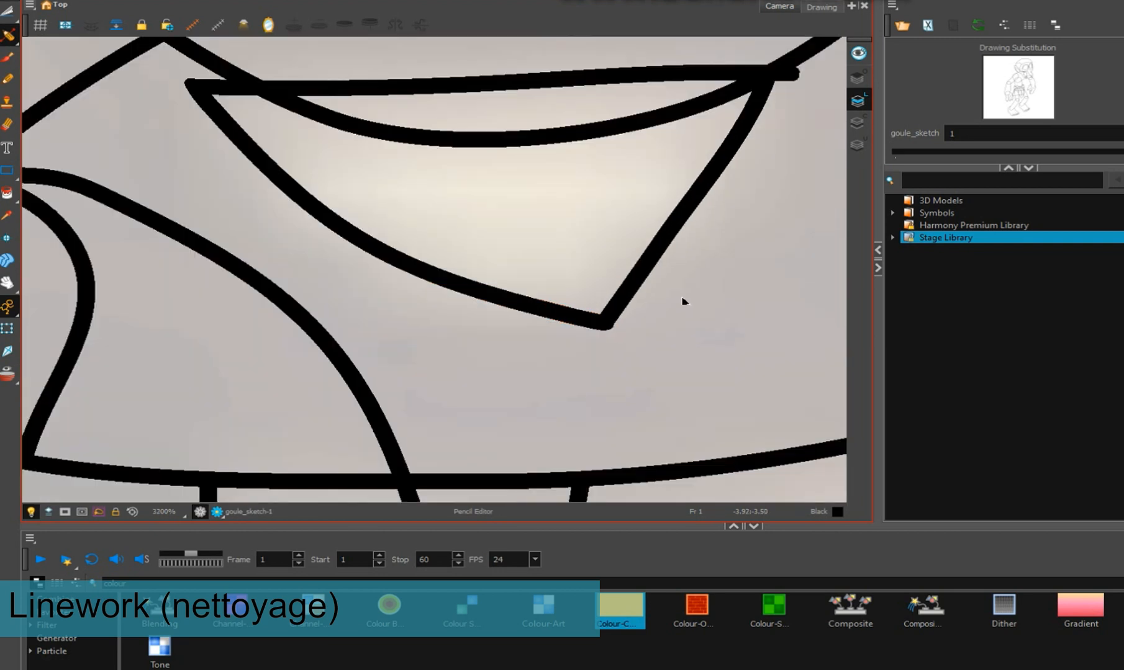
- Reshape the cut line tips to close the left corner of the belt mask's smaller eye
scroll(512, 285, "up", 2)
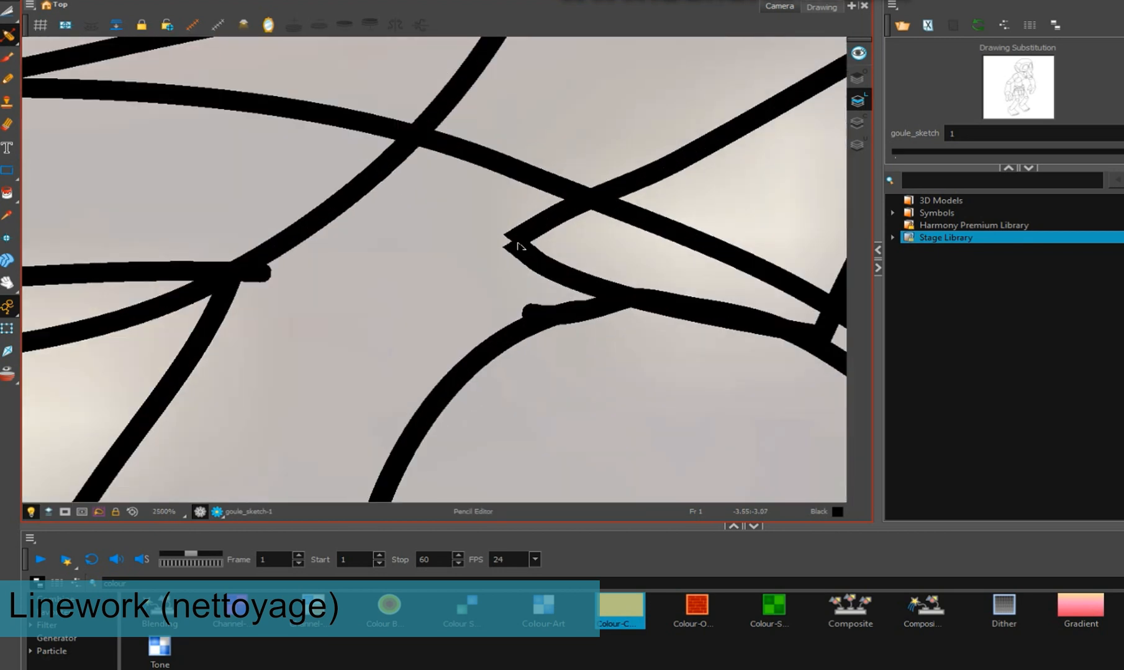
left_click(519, 246)
scroll(516, 242, "up", 2)
mouse_move(498, 241)
left_mouse_down()
mouse_move(488, 233)
mouse_move(531, 255)
left_mouse_up()
left_click(324, 148)
scroll(447, 232, "down", 2)
scroll(527, 255, "down", 2)
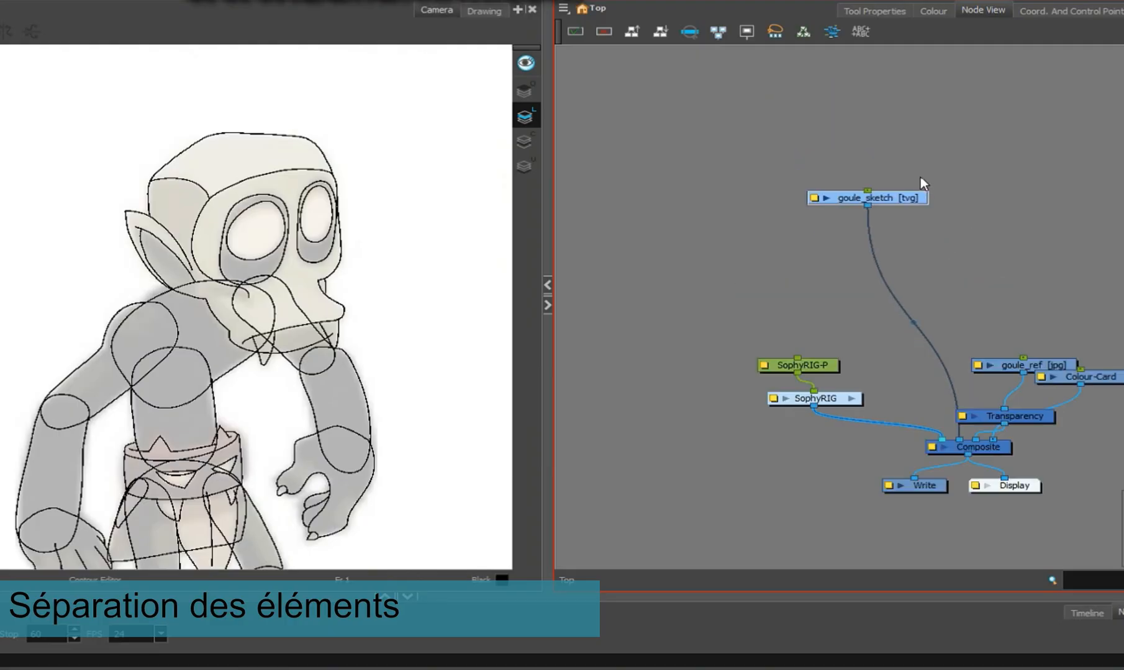
- Duplicate the Composite node, place the copy above the network, and move the goule_sketch node farther up
left_click(992, 449)
key("ctrl+c")
key("ctrl+v")
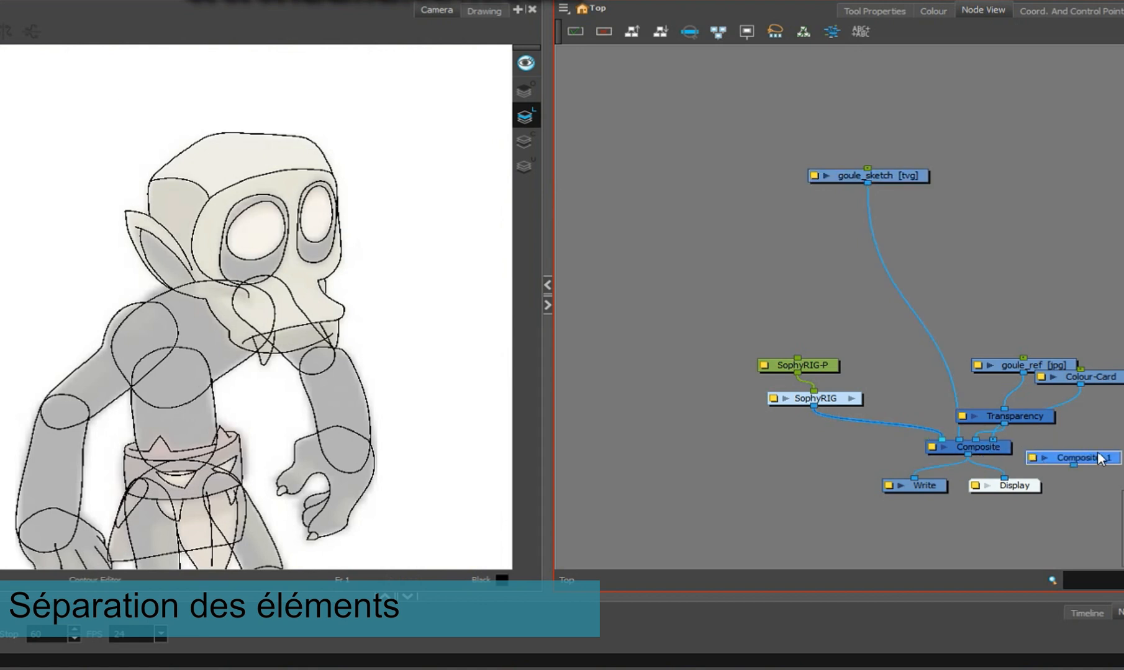
left_click_drag(1090, 457, 1011, 251)
left_click_drag(917, 182, 833, 92)
left_click(966, 155)
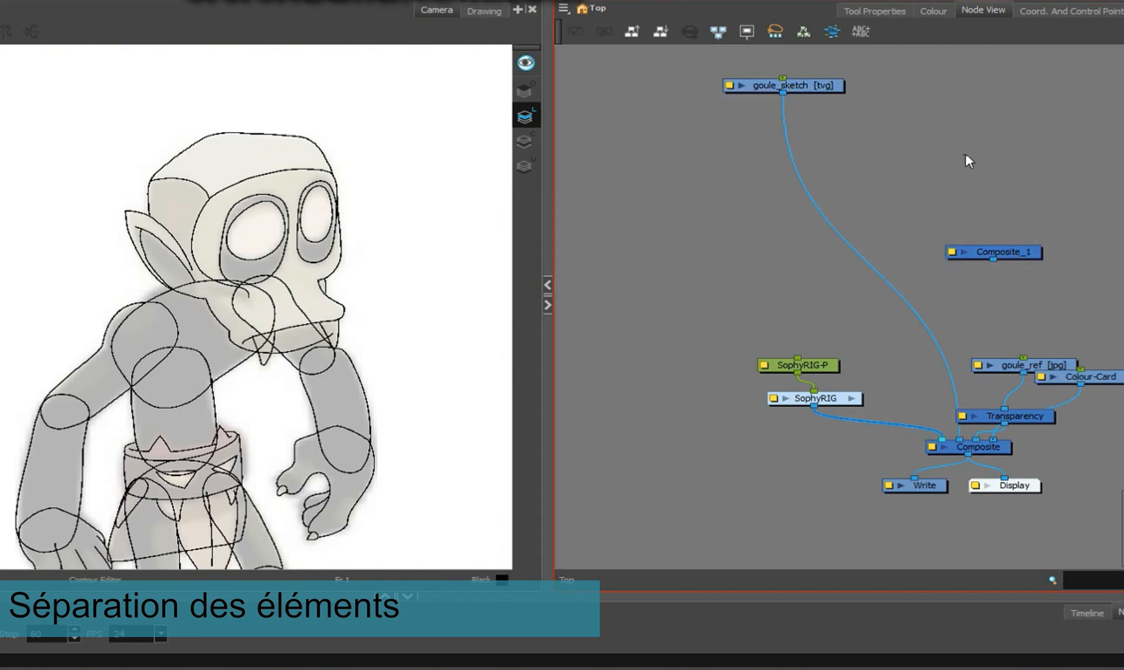
- Add vector drawing layers named tete, torse and bassin for the ghoul's head, torso and pelvis
scroll(307, 256, "down", 3)
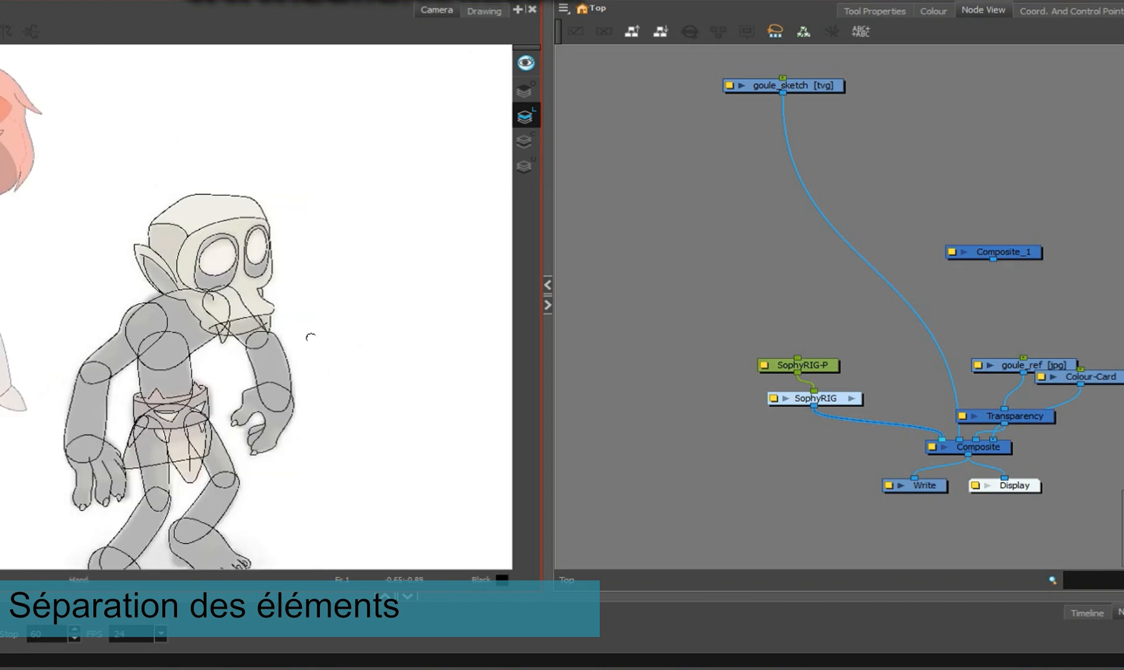
left_click_drag(316, 221, 294, 271)
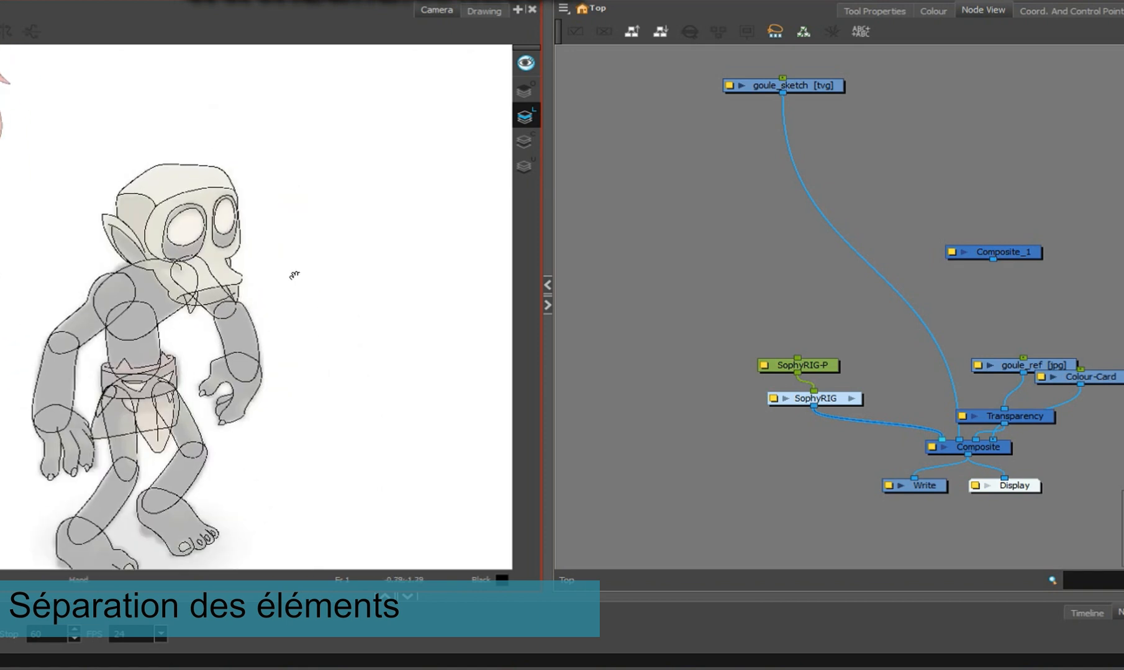
key("ctrl+r")
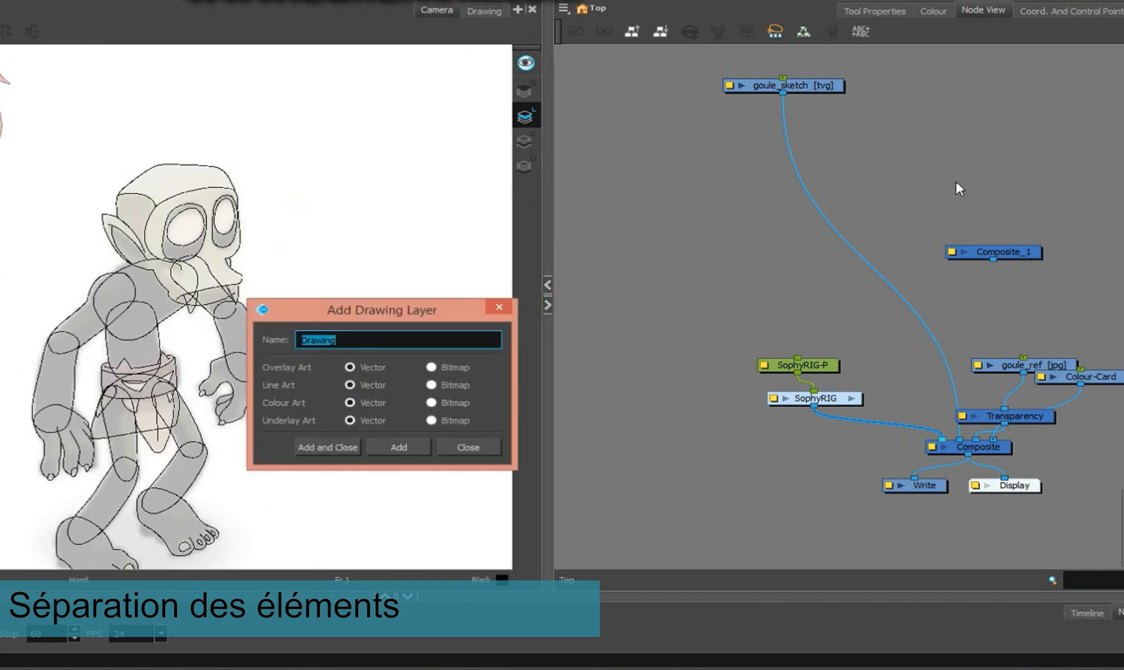
type("tete")
key("Return")
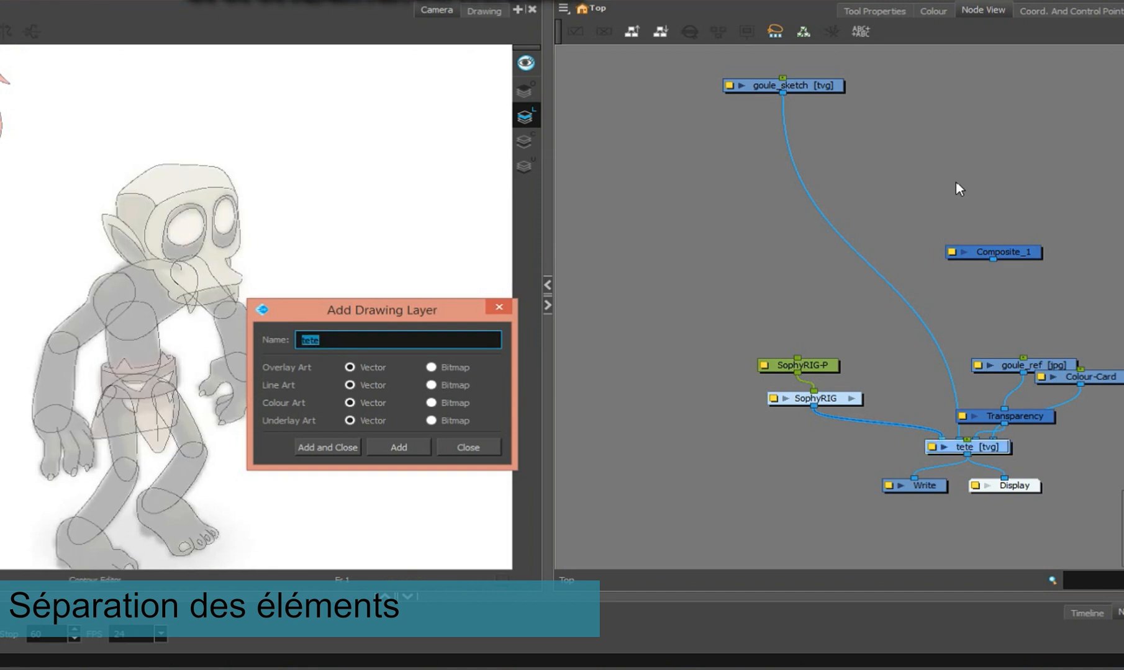
key("Return")
key("Return")
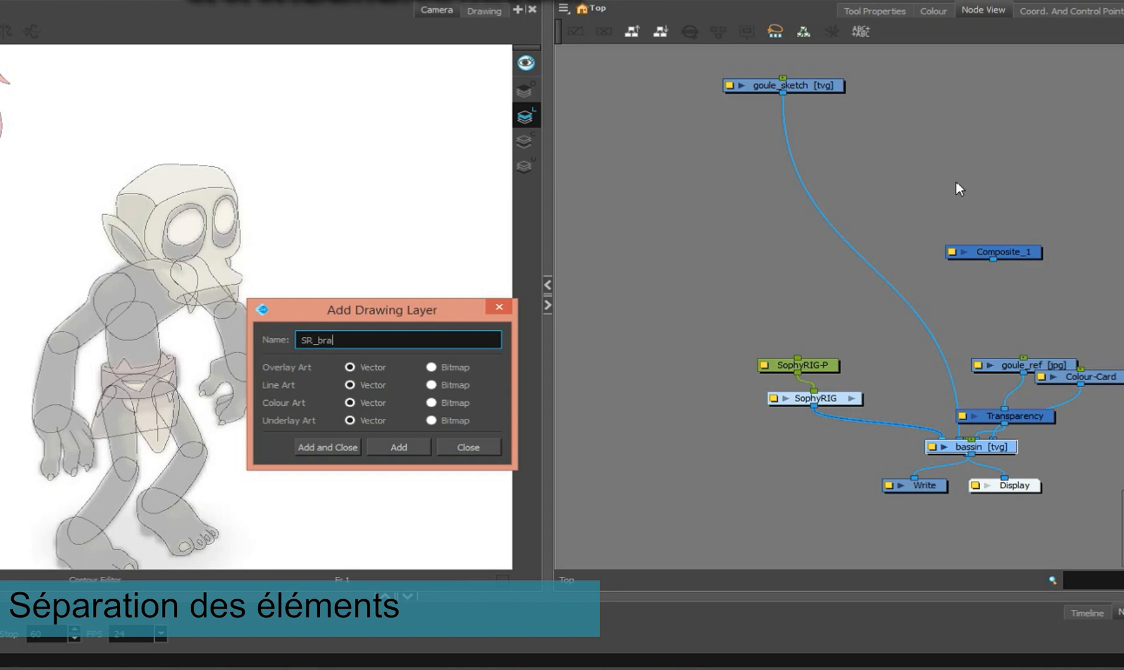
- Add the limb drawing layers, including SR_bras, SR_Abras, SR_main and SL_bras, and the remaining arm and leg parts
key("Return")
type("SR_Abras")
key("Return")
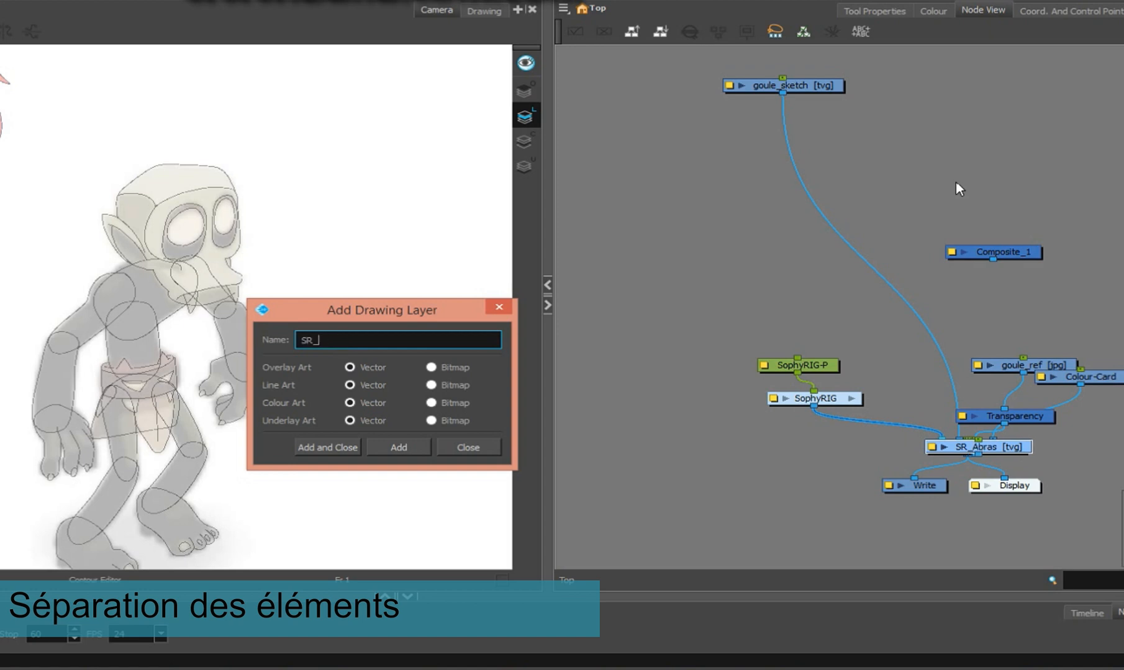
type("SR_main")
key("Return")
key("Return")
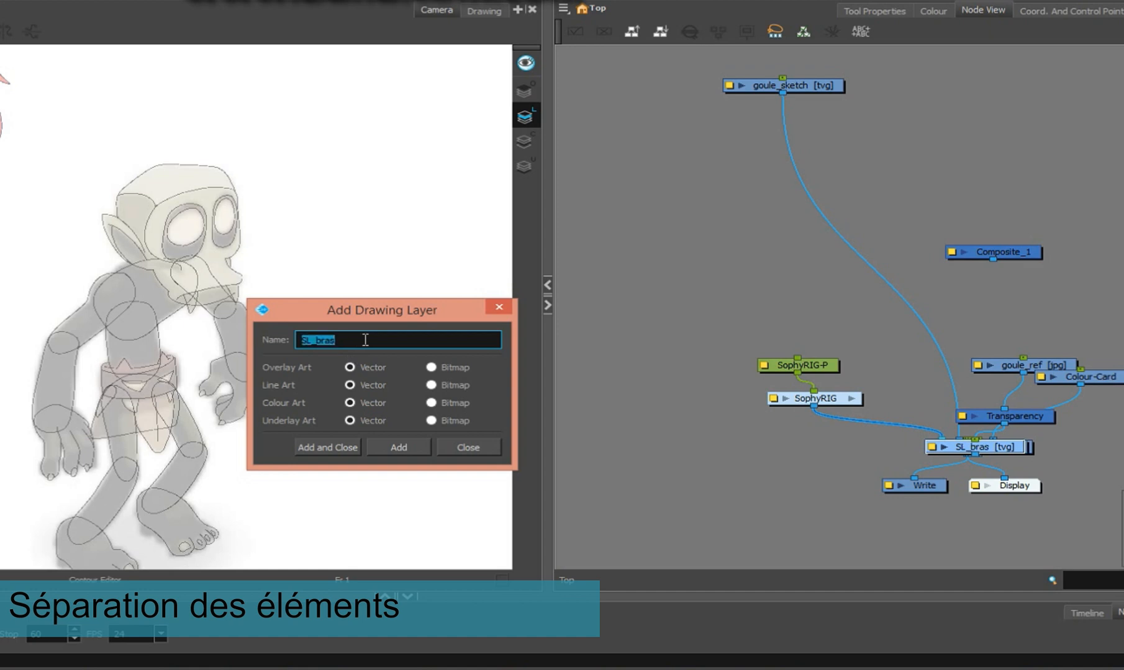
key("Return")
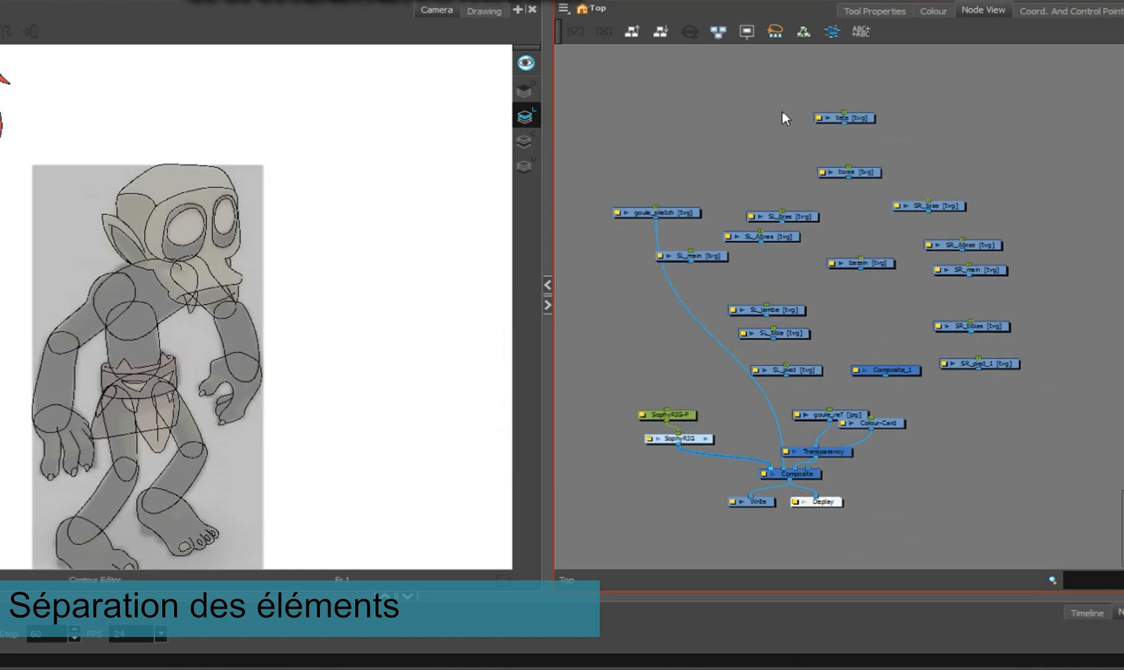
- Arrange the body-part nodes by side and connect them to Composite_1, routing each arm and leg through its own composite
left_click_drag(775, 88, 1008, 373)
left_click_drag(990, 364, 888, 435)
left_click(1066, 388)
left_click_drag(618, 337, 781, 293)
left_click(891, 312)
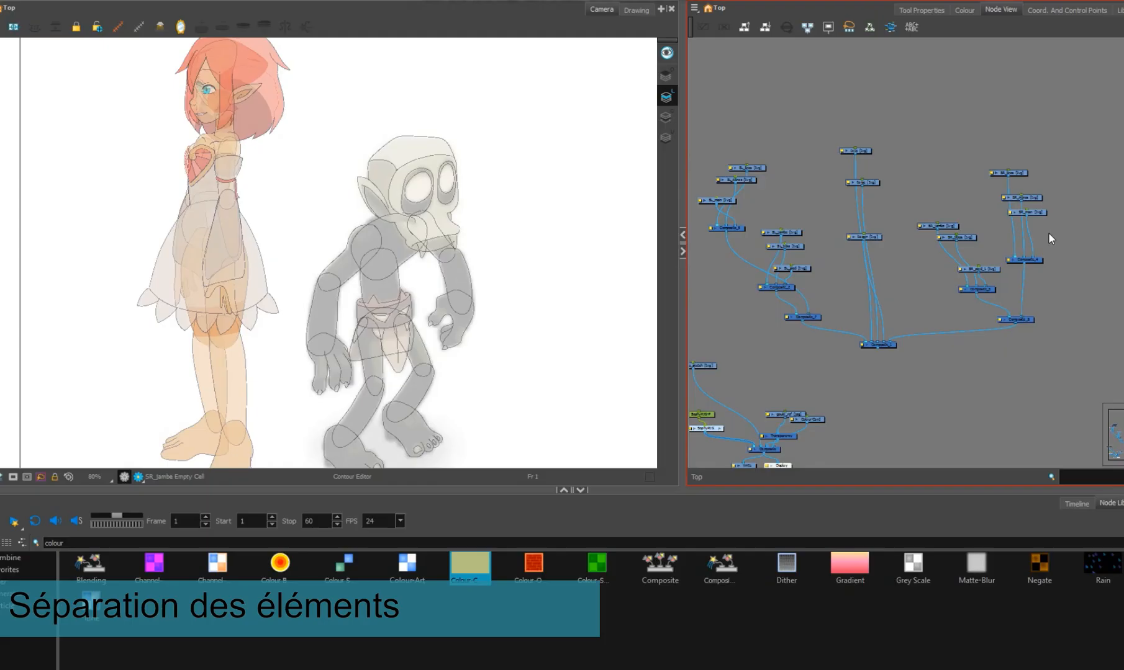
- Enclose the SR_bras, SR_Abras and SR_main nodes and their composite in a backdrop named SR BRAS
left_click(694, 8)
mouse_move(728, 77)
left_click(770, 174)
left_click(968, 44)
left_click(391, 234)
type("SR BR")
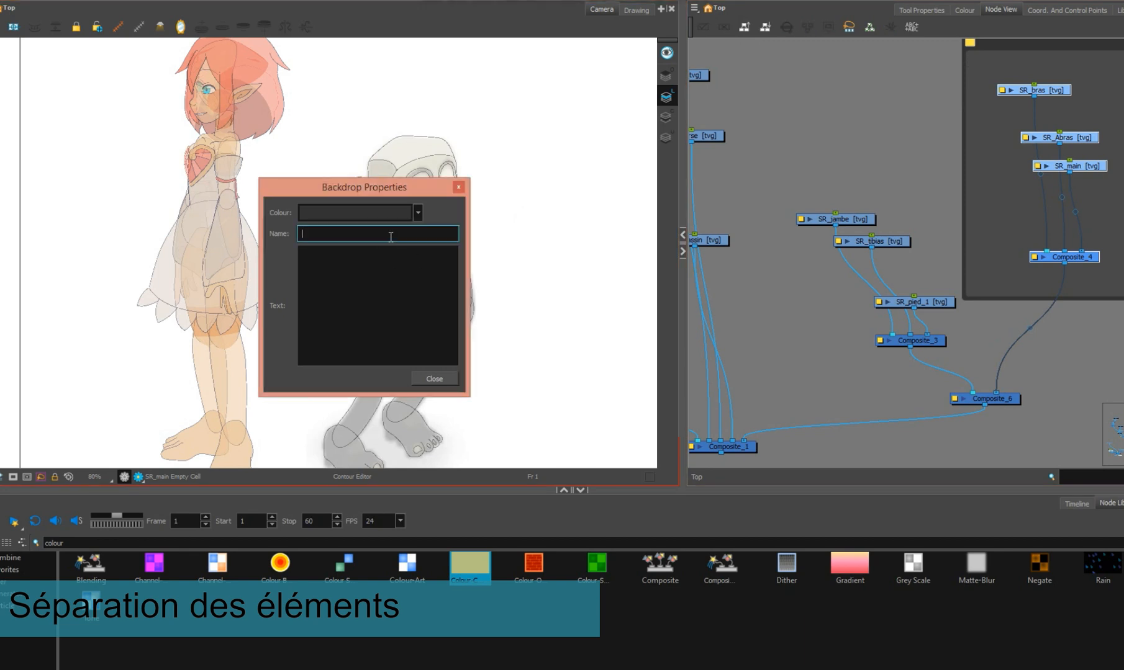
left_click(459, 187)
left_click(841, 83)
- Enclose the SR_jambe, SR_tibias and SR_pied_1 nodes and their composite in a backdrop named SR JAMBE
scroll(1015, 77, "down", 3)
left_click_drag(1075, 51, 1123, 61)
left_click_drag(885, 120, 992, 250)
left_click(694, 8)
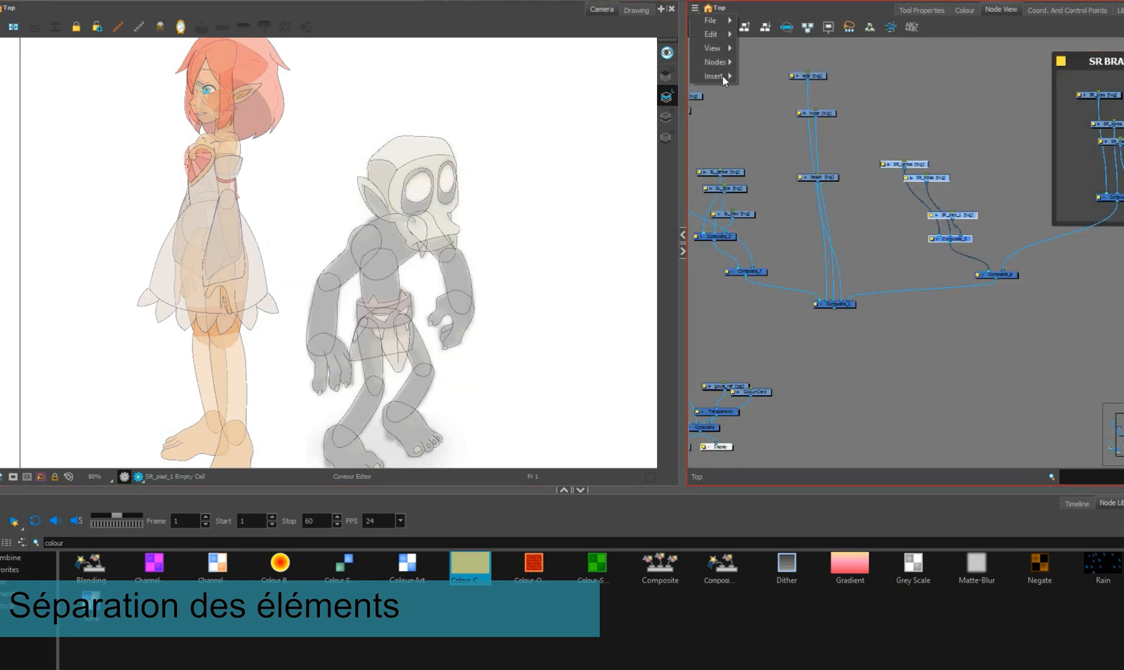
mouse_move(724, 81)
left_click(770, 175)
left_click(339, 230)
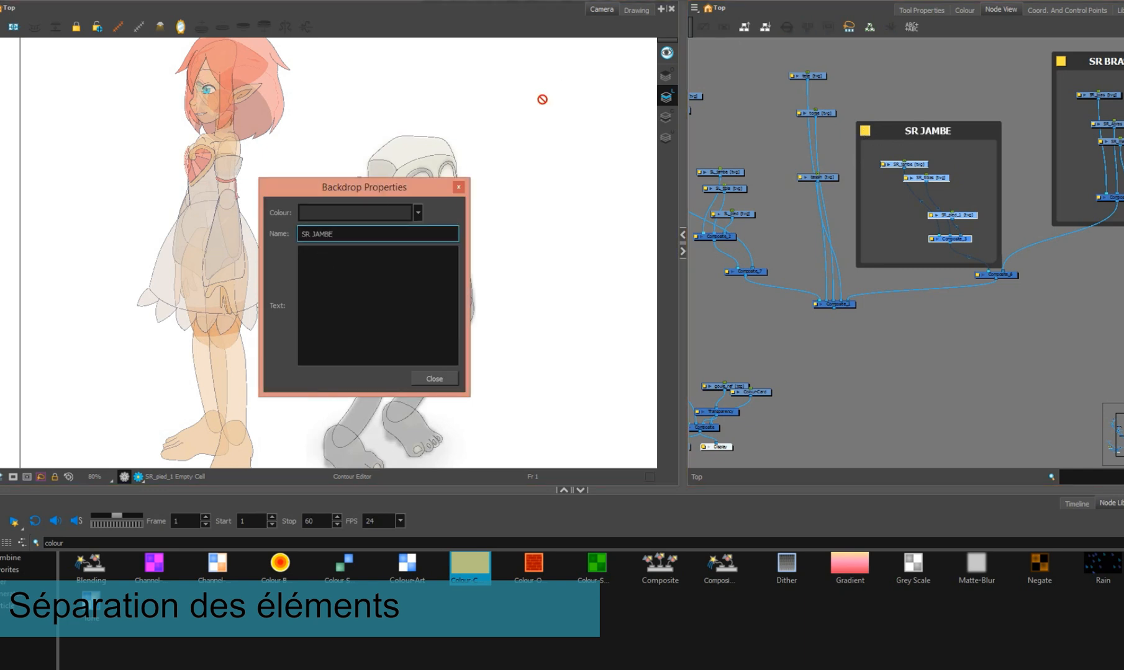
left_click(458, 187)
left_click_drag(998, 164, 1027, 112)
left_click(1085, 300)
- Enclose the SL_jambe node group with its composite in a backdrop named SL BRAS, moved above the network
scroll(1085, 300, "down", 3)
mouse_move(841, 199)
left_mouse_down()
mouse_move(888, 285)
mouse_move(895, 268)
left_mouse_up()
left_click(693, 8)
mouse_move(720, 76)
left_click(763, 174)
left_click_drag(874, 204, 867, 86)
double_click(867, 85)
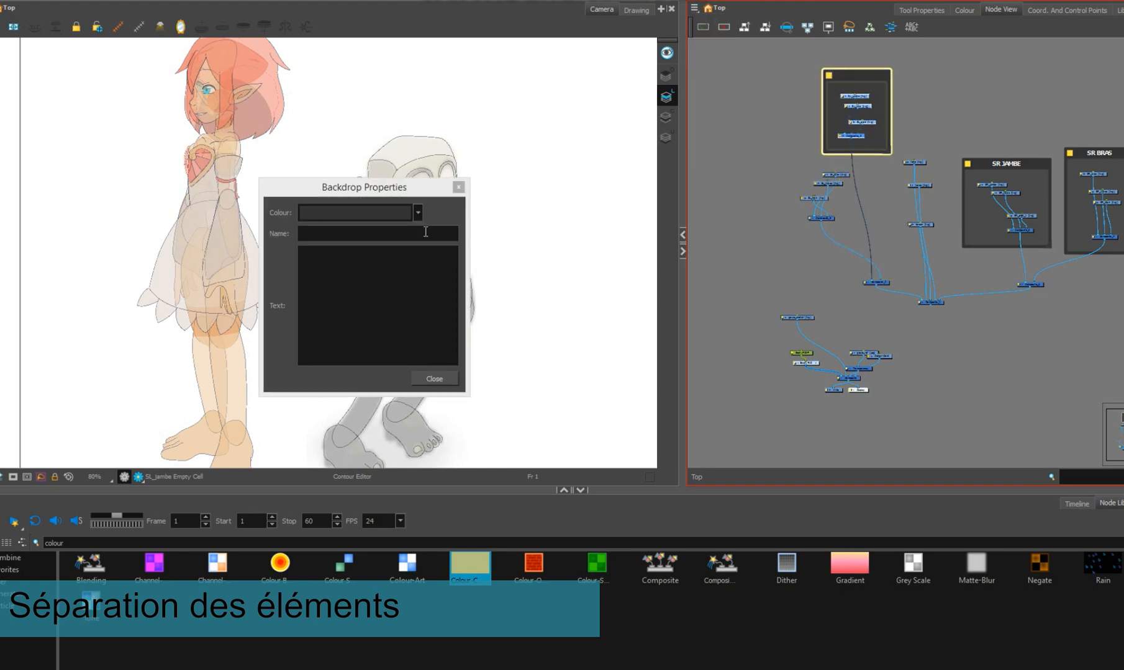
type("SL BRAS")
left_click(458, 188)
- Enclose the remaining SL node group in a backdrop named SL JAMBE and line it up beside the SL BRAS backdrop
left_click_drag(800, 167, 850, 234)
left_click(695, 8)
mouse_move(711, 76)
left_click(773, 175)
left_click_drag(840, 156, 740, 168)
left_click_drag(854, 119, 840, 200)
double_click(698, 181)
type("SL JAMBE")
left_click(457, 187)
left_click_drag(750, 169, 776, 158)
left_click(875, 103)
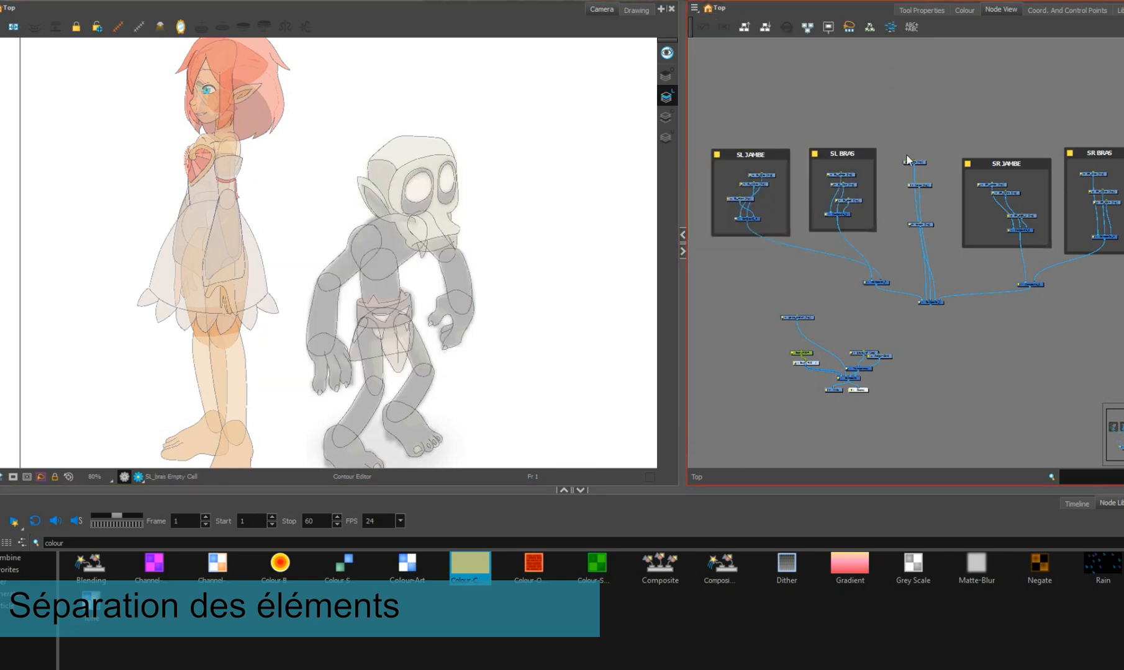
- Enclose the goule_sketch node in an orange backdrop named SKETCH
left_click_drag(890, 323, 975, 327)
scroll(975, 327, "up", 5)
mouse_move(841, 314)
left_mouse_down()
mouse_move(858, 307)
mouse_move(862, 272)
left_mouse_up()
left_click(694, 8)
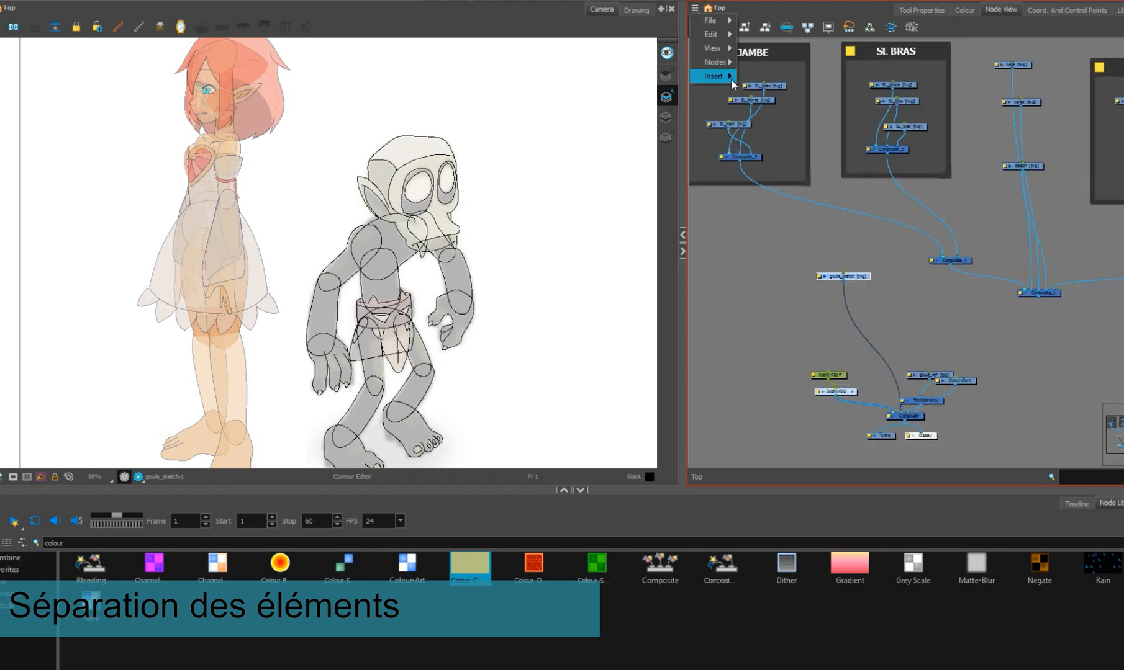
mouse_move(731, 78)
left_click(764, 174)
double_click(805, 243)
left_click(351, 212)
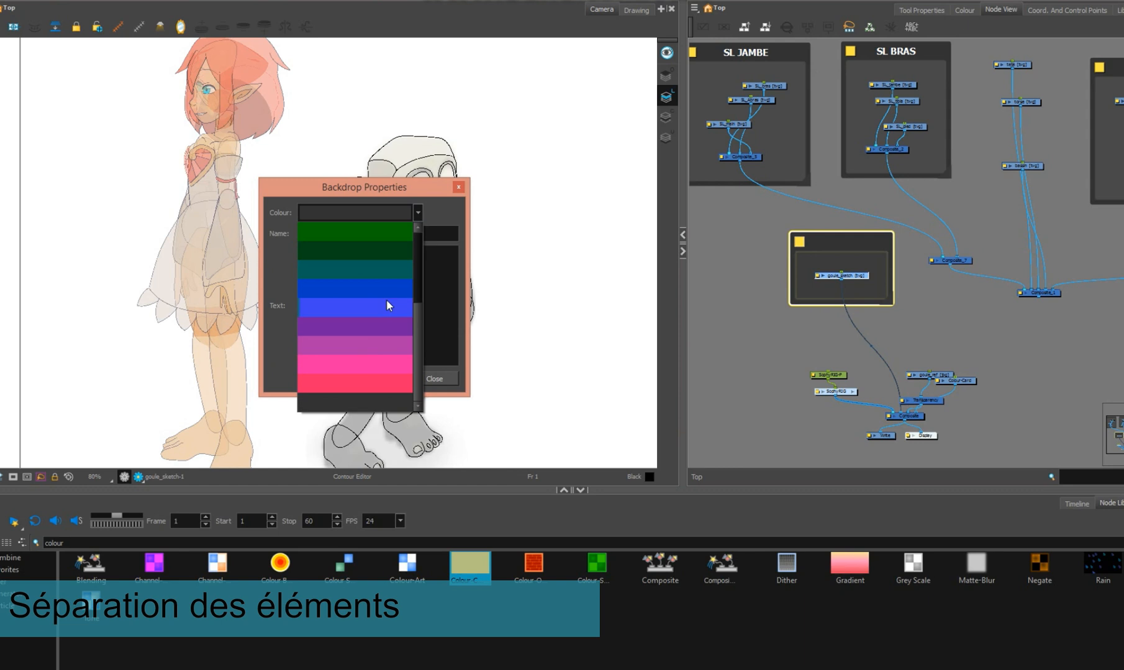
left_click(370, 305)
type("SKETCH")
key("Return")
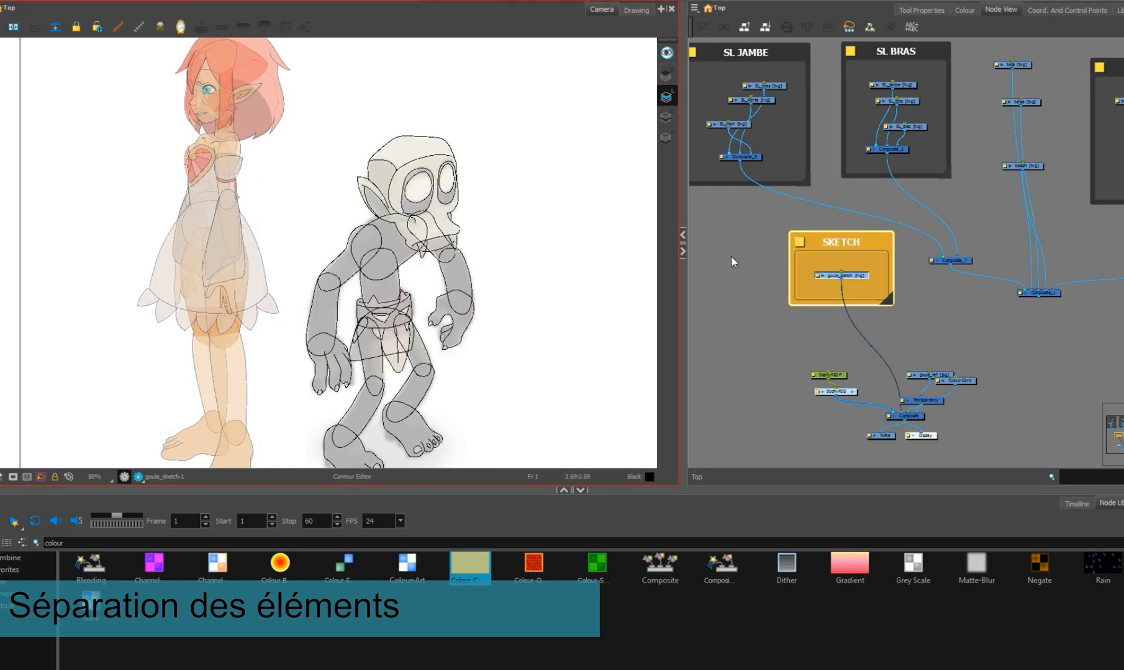
- Move the SKETCH backdrop above the tete, torse and bassin nodes
left_click(2, 8)
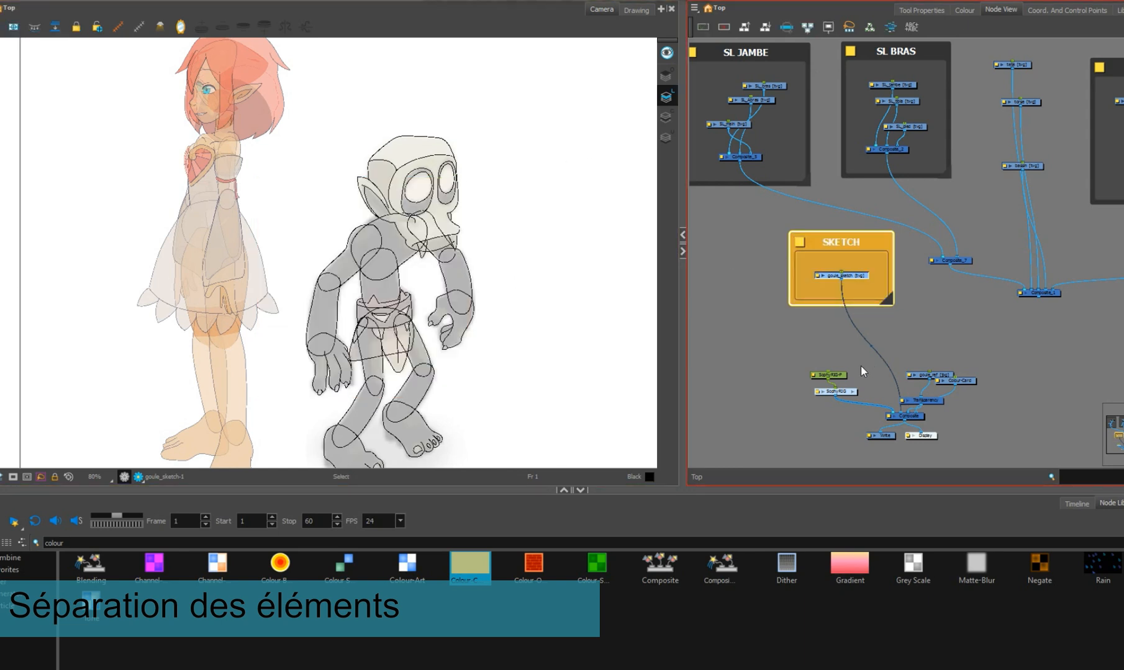
left_click(862, 369)
scroll(885, 335, "down", 3)
left_click_drag(925, 318, 869, 351)
left_click_drag(811, 297, 919, 83)
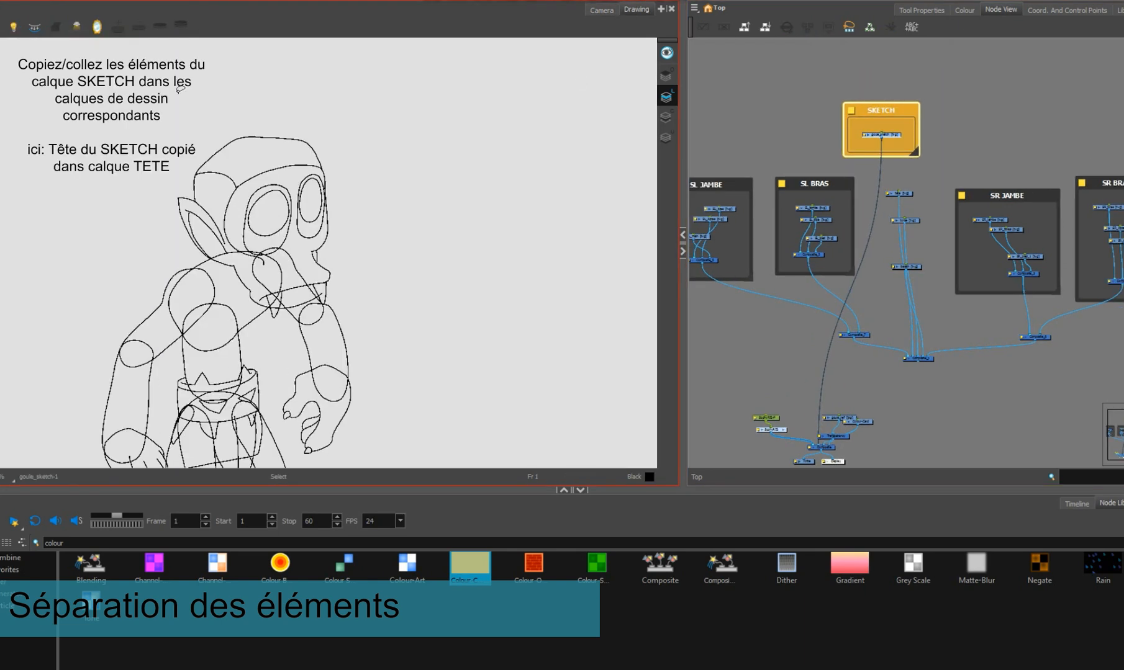
- Copy the head strokes from the sketch drawing and paste them into the tete drawing layer
mouse_move(315, 97)
left_mouse_down()
mouse_move(400, 64)
mouse_move(348, 76)
left_mouse_up()
key("ctrl+c")
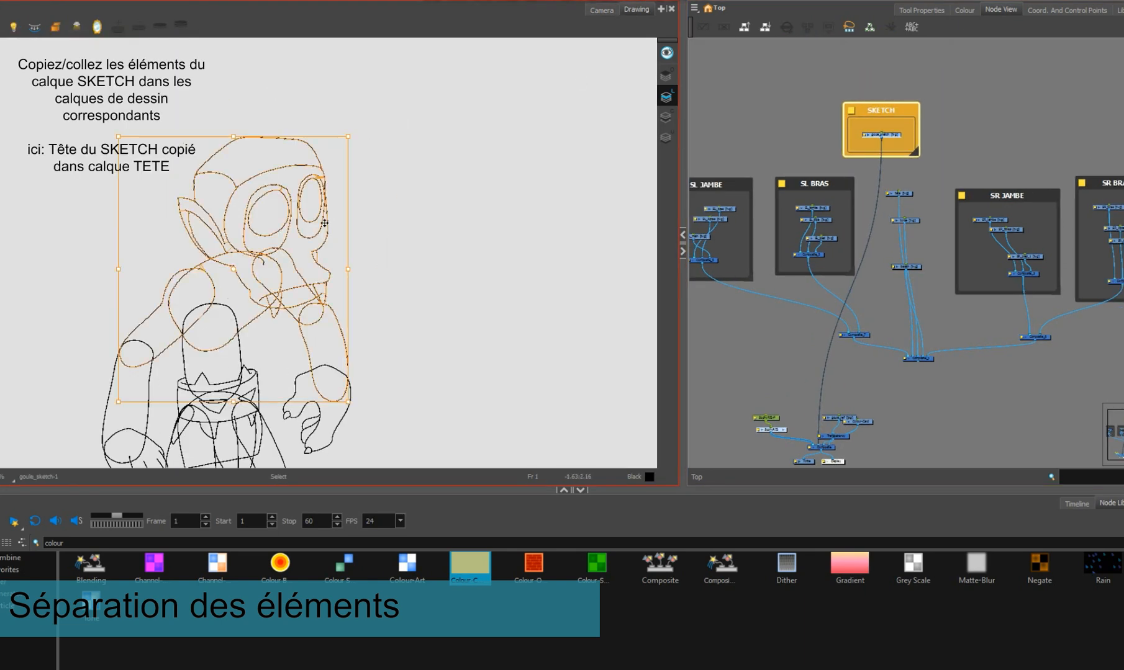
left_click(904, 194)
left_click(403, 200)
key("ctrl+v")
left_click(403, 200)
scroll(908, 203, "up", 6)
left_click_drag(908, 203, 1036, 240)
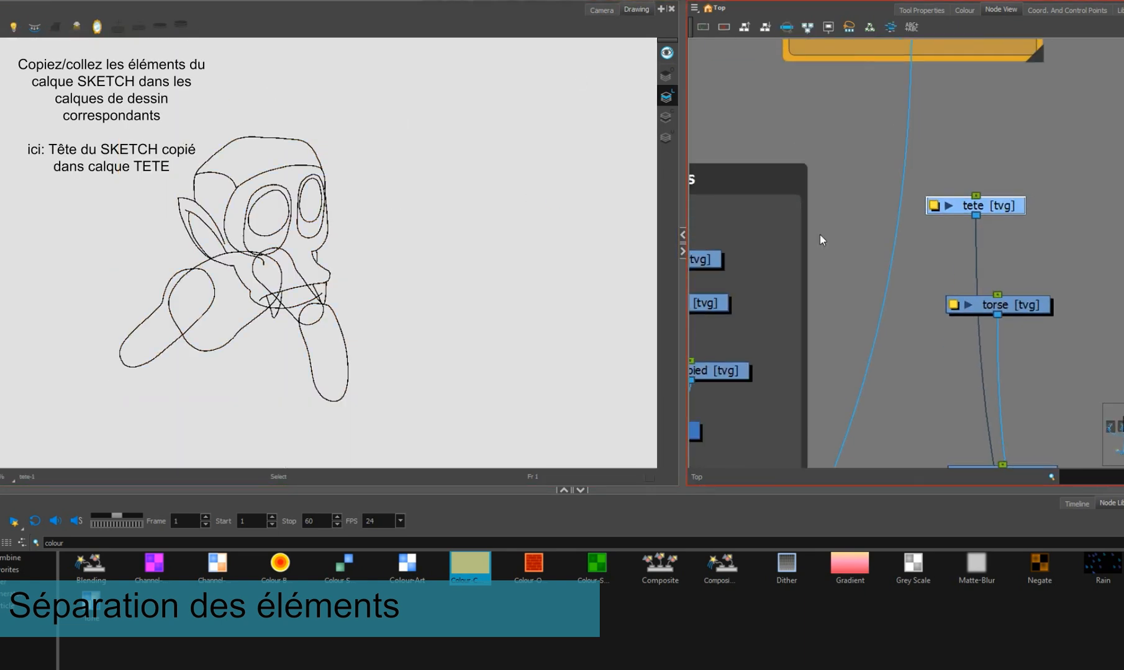
- Delete the torso and arm strokes from the tete drawing, keeping only the head linework
left_click(308, 354)
key("Delete")
left_click_drag(174, 232, 269, 337)
key("Delete")
scroll(269, 291, "up", 3)
left_click(317, 231)
key("Delete")
- Trim the excess line ends in the tete drawing with the Cutter
key("ctrl+a")
key("alt+t")
scroll(253, 298, "up", 2)
left_click_drag(295, 332, 290, 346)
scroll(429, 293, "up", 3)
scroll(189, 263, "up", 2)
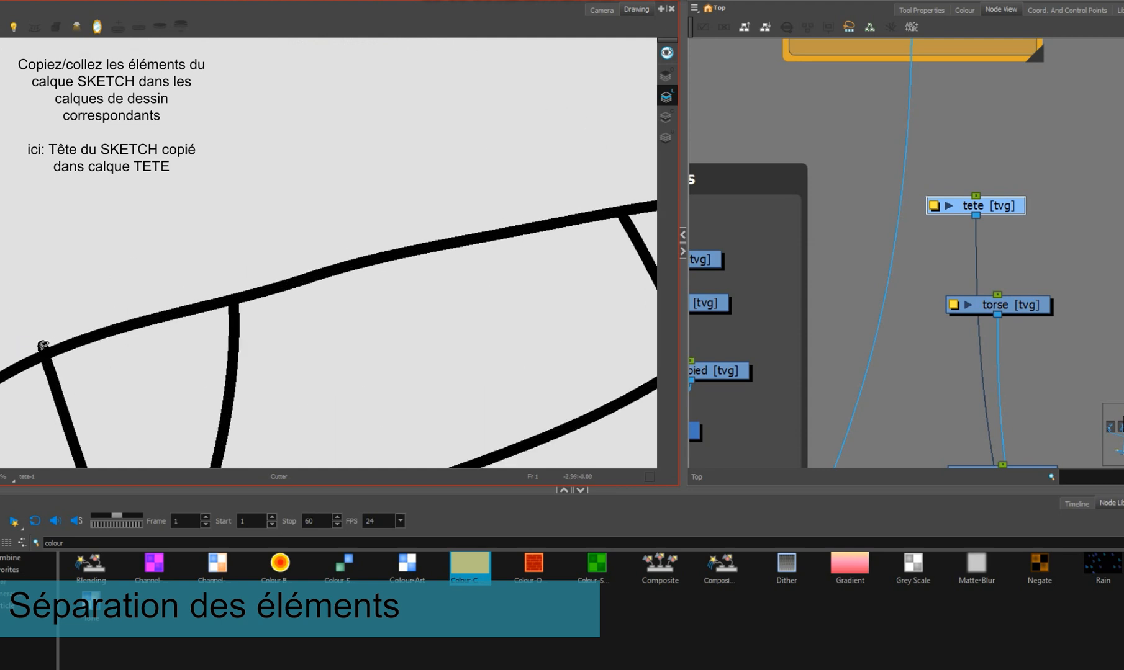
scroll(241, 273, "down", 4)
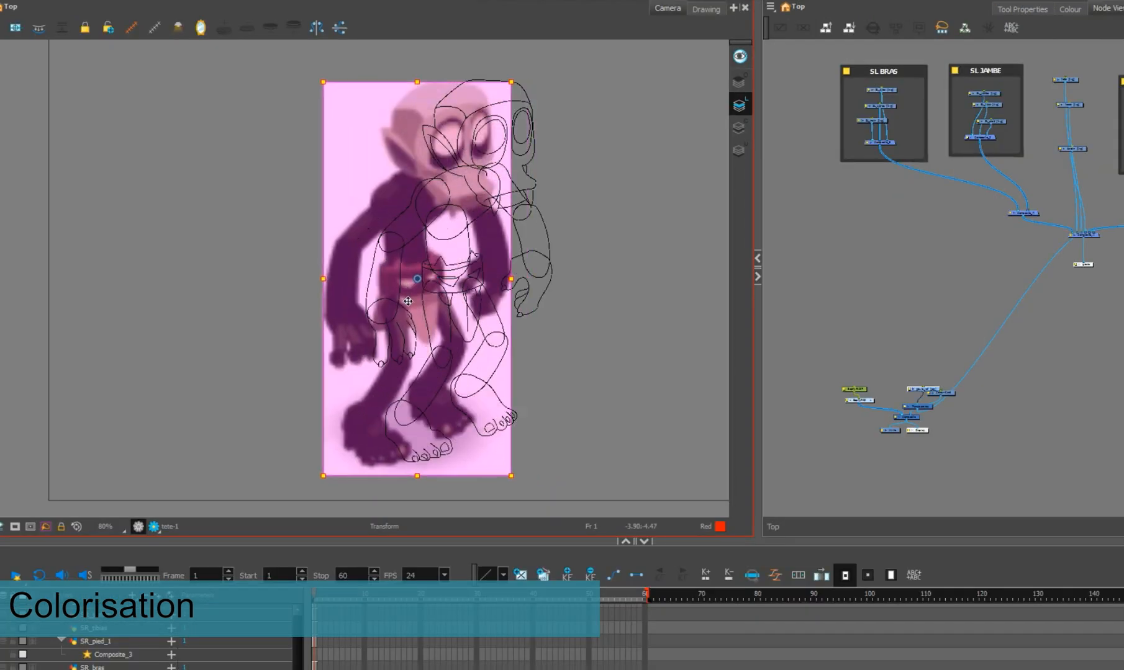
- Move the ghoul reference image to the left of the linework and lock it
left_click_drag(408, 301, 214, 292)
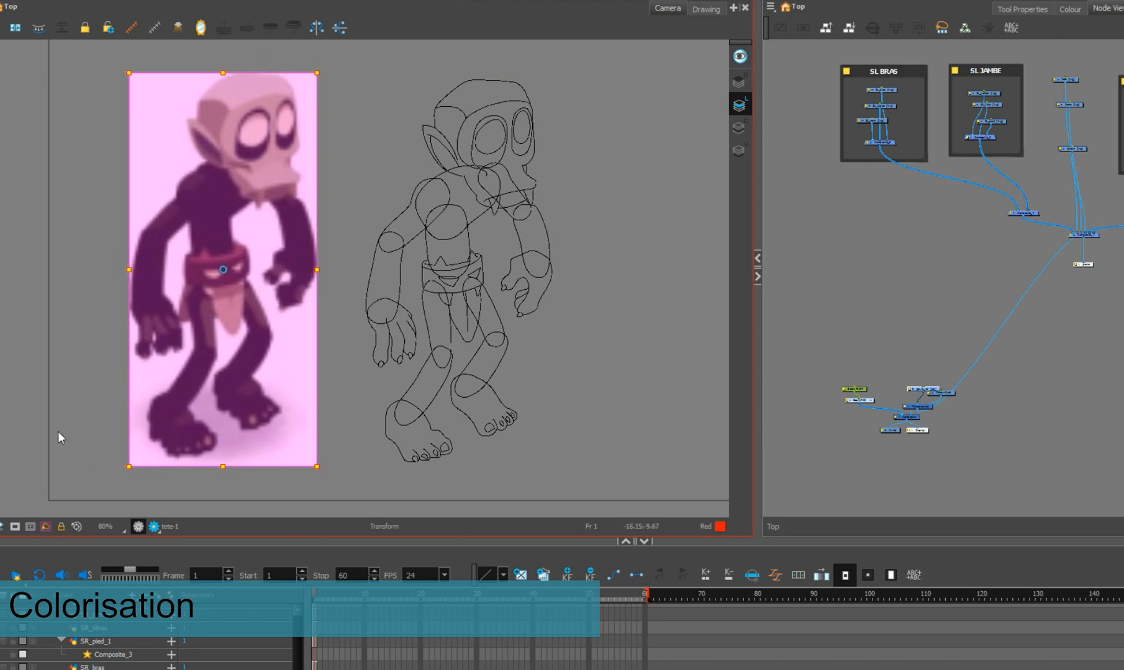
right_click(242, 222)
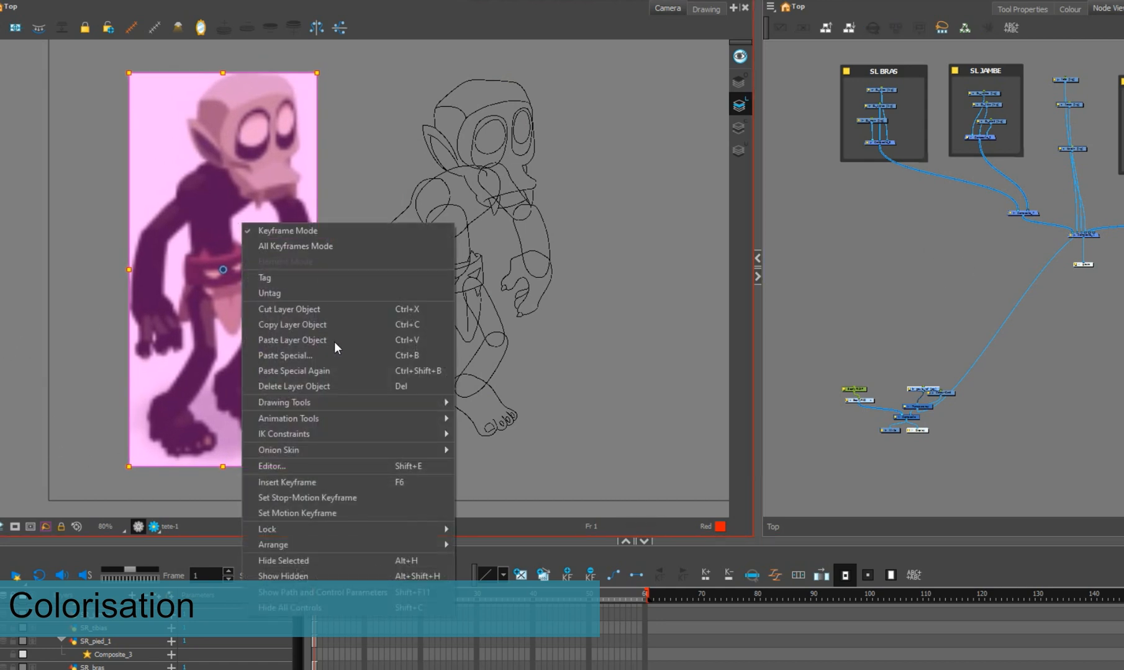
mouse_move(335, 529)
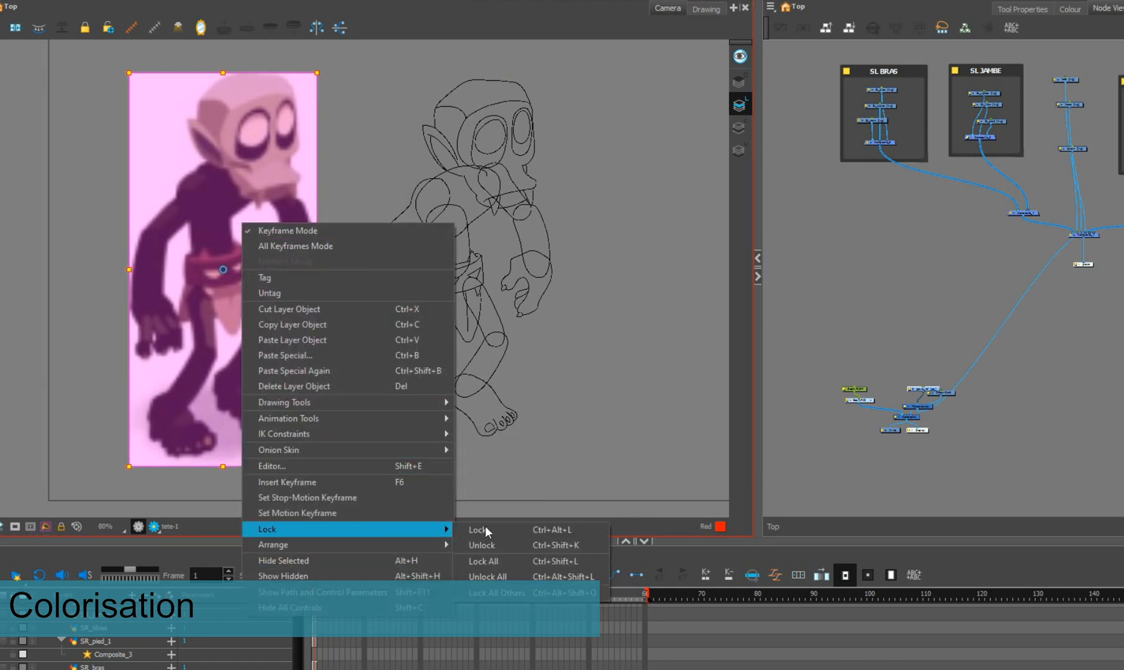
left_click(485, 526)
left_click(592, 419)
- Select the tete drawing, create its colour art from the line art, and show it alone in the Drawing view
left_click_drag(1114, 260, 1105, 343)
scroll(1058, 230, "up", 3)
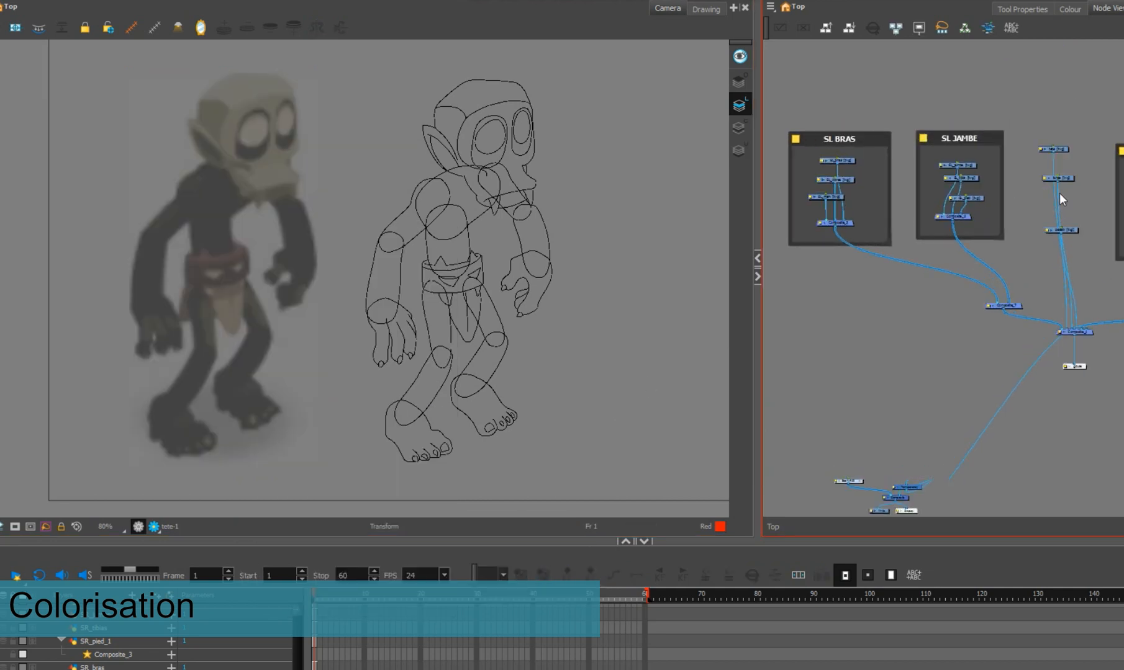
left_click(1061, 127)
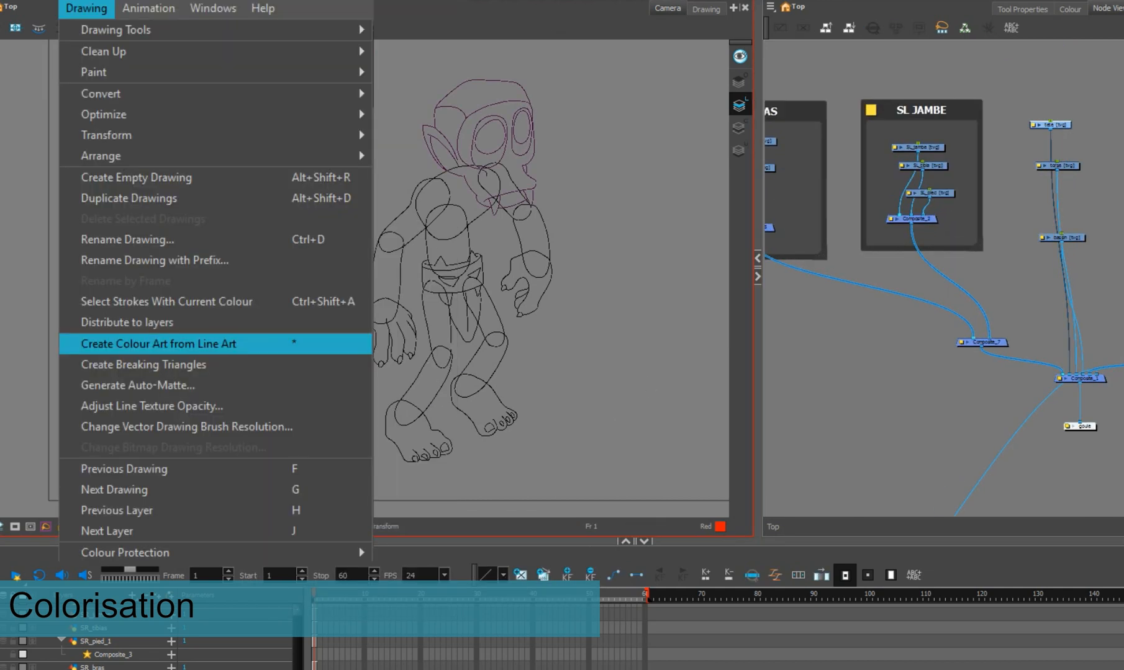
key("alt+s")
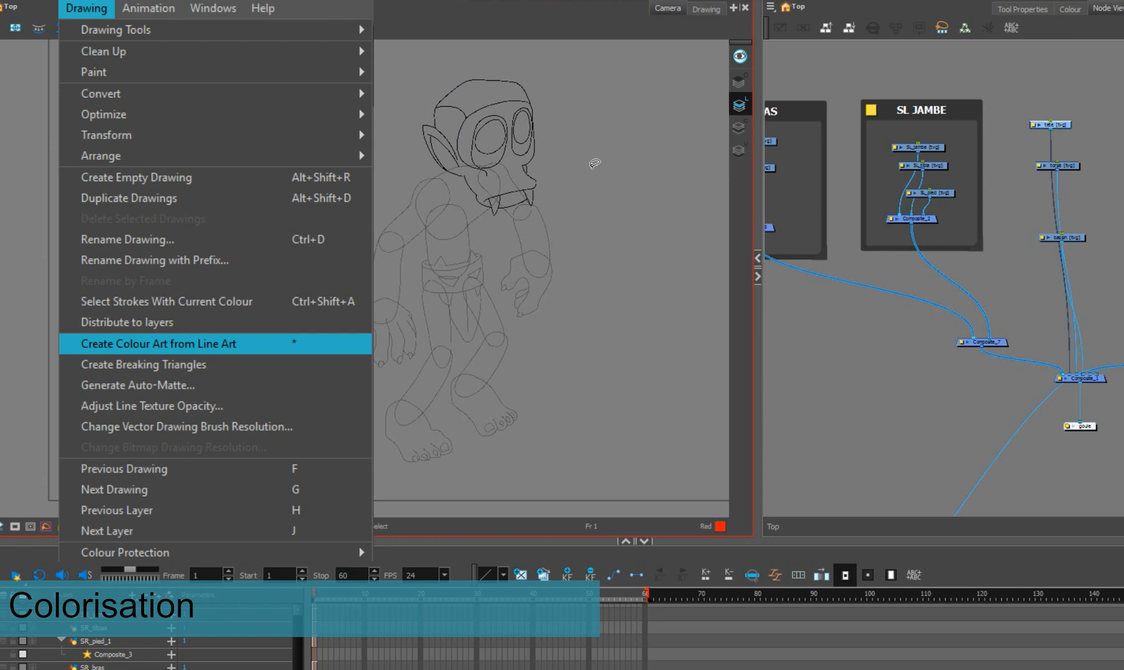
scroll(509, 148, "up", 2)
left_click_drag(606, 113, 605, 160)
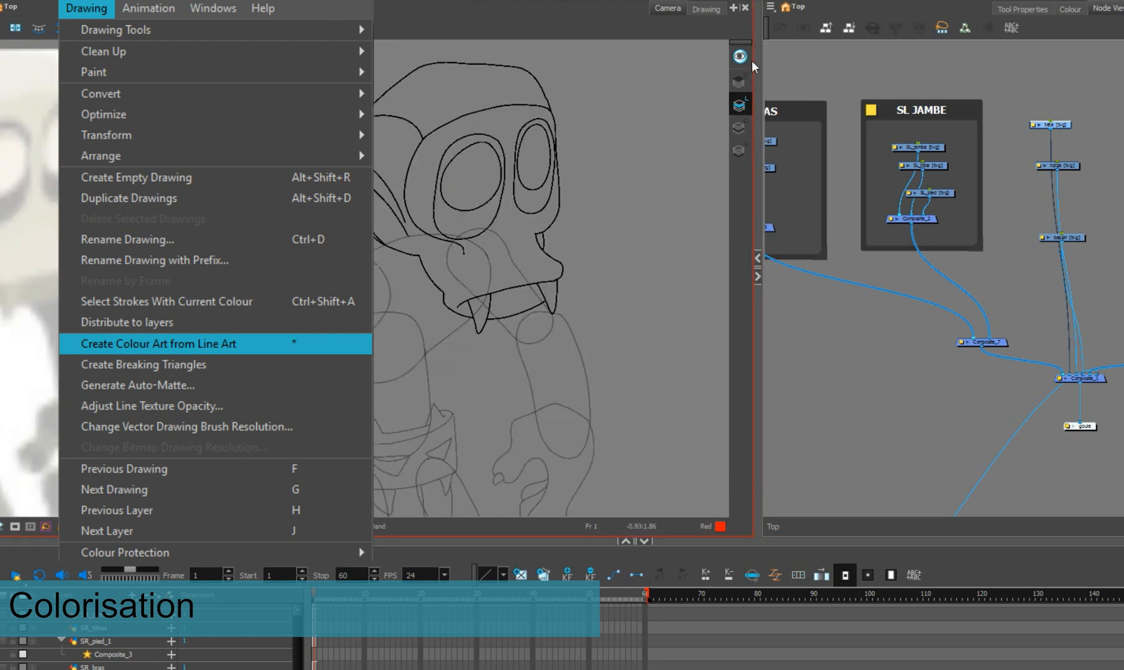
left_click(708, 9)
left_click_drag(528, 191, 498, 294)
scroll(659, 78, "up", 1)
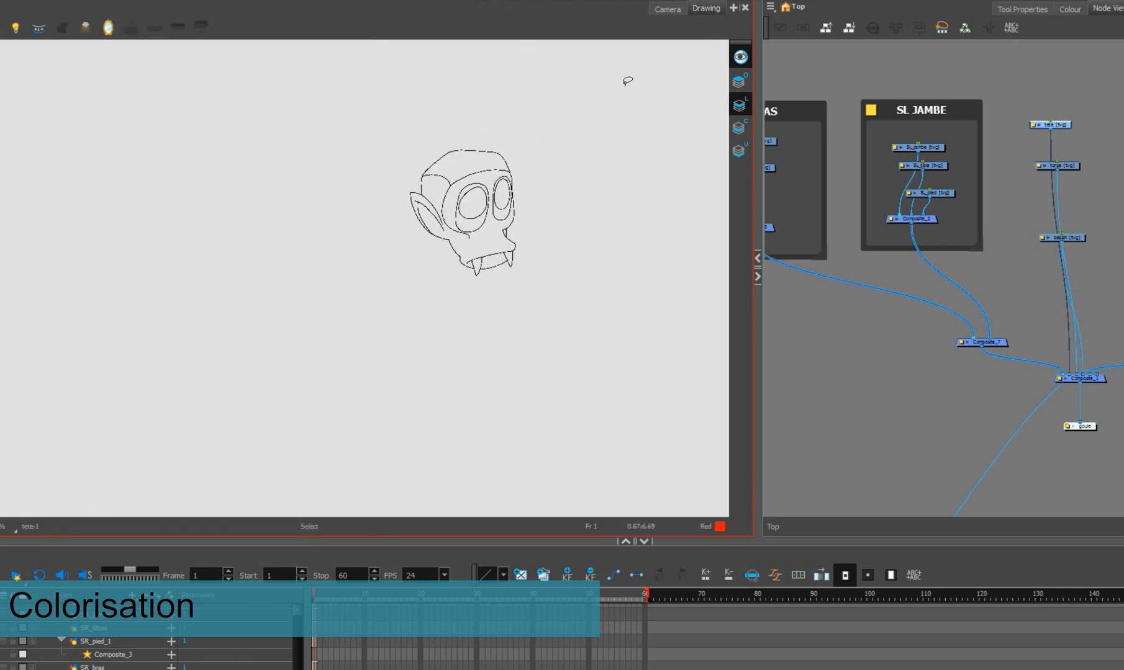
left_click(741, 59)
scroll(477, 227, "up", 2)
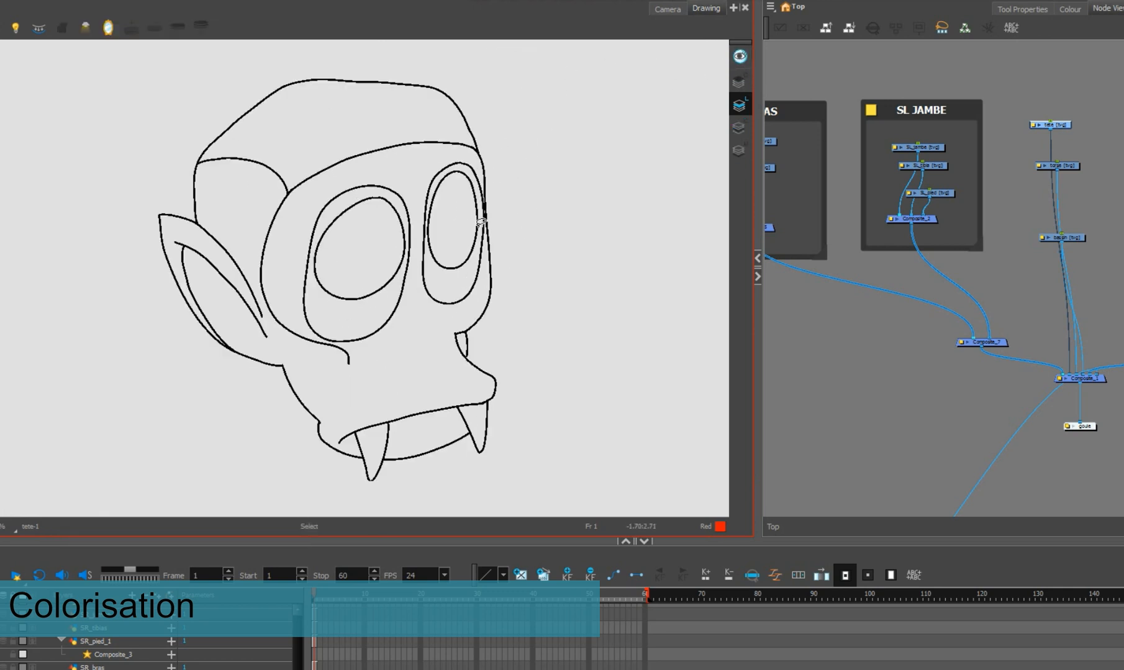
- Delete the stray strokes below the ear from the colour art of the tete drawing
left_click(737, 126)
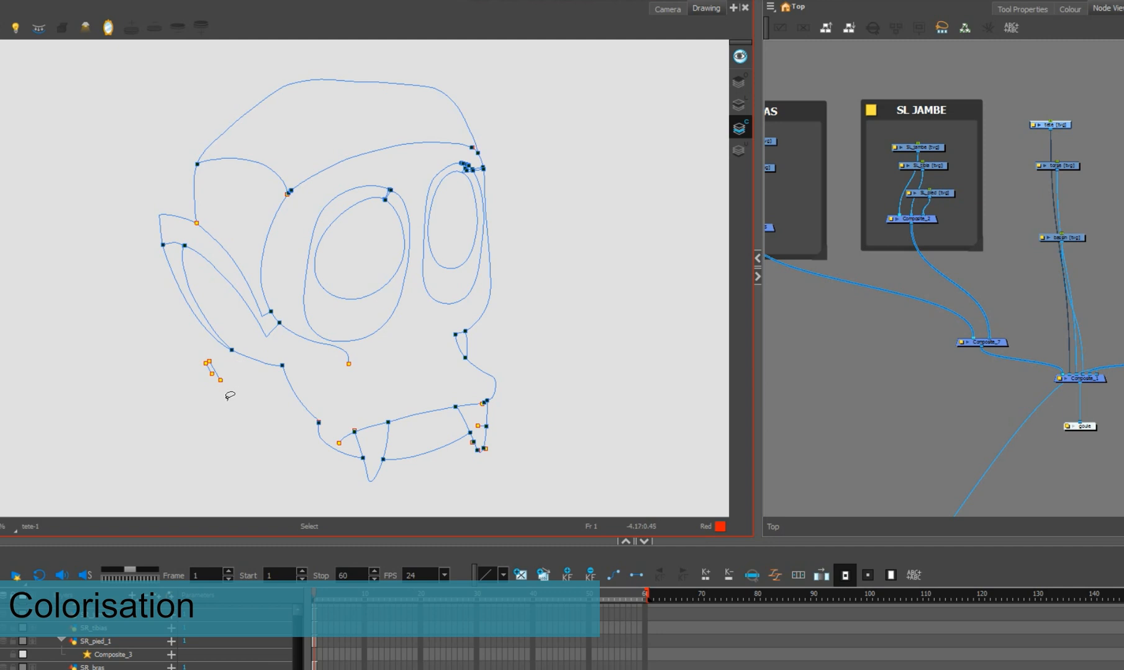
left_click_drag(239, 368, 240, 405)
key("Delete")
left_click(738, 99)
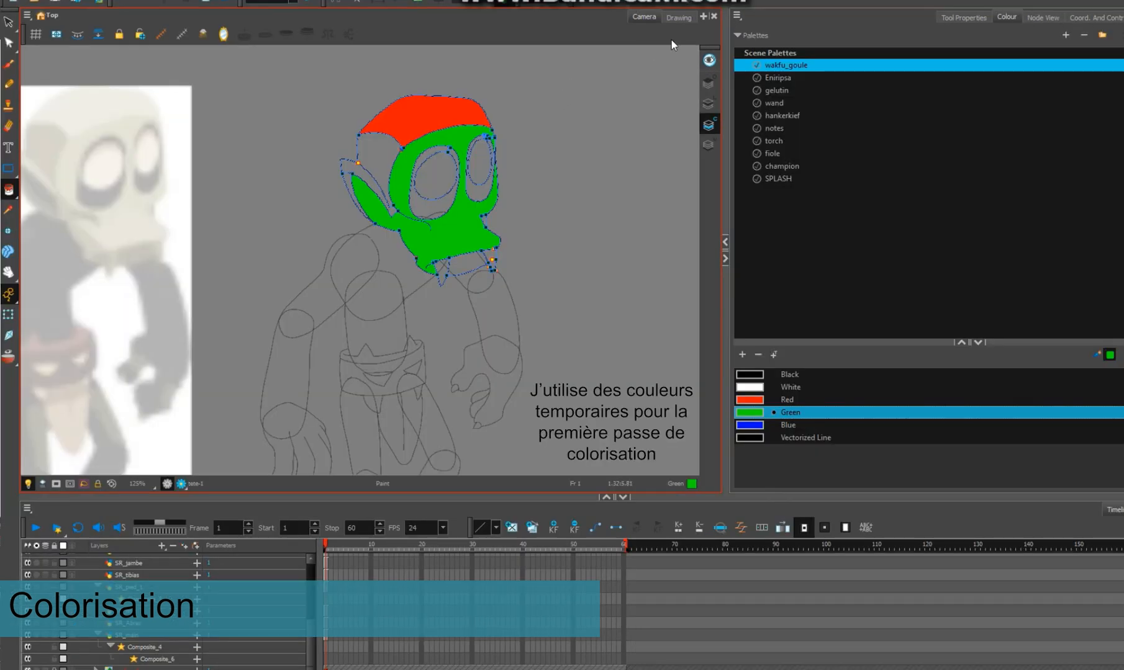
- Undo the green fills on the head's colour art in the Drawing view
left_click(683, 19)
key("ctrl+z")
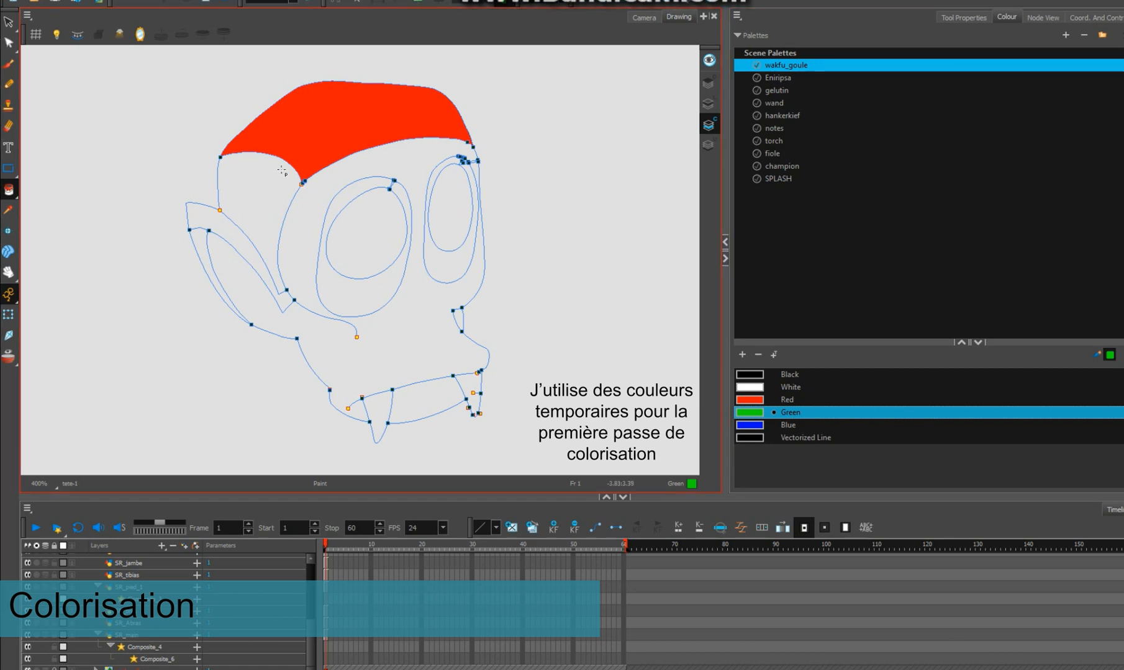
- Fill the side of the skull, the lower jaw and the small far-cheek area with Green on the head's colour art
left_click(643, 18)
left_click(683, 18)
left_click(429, 401)
scroll(503, 419, "up", 2)
left_click_drag(409, 345, 517, 299)
left_click(522, 172)
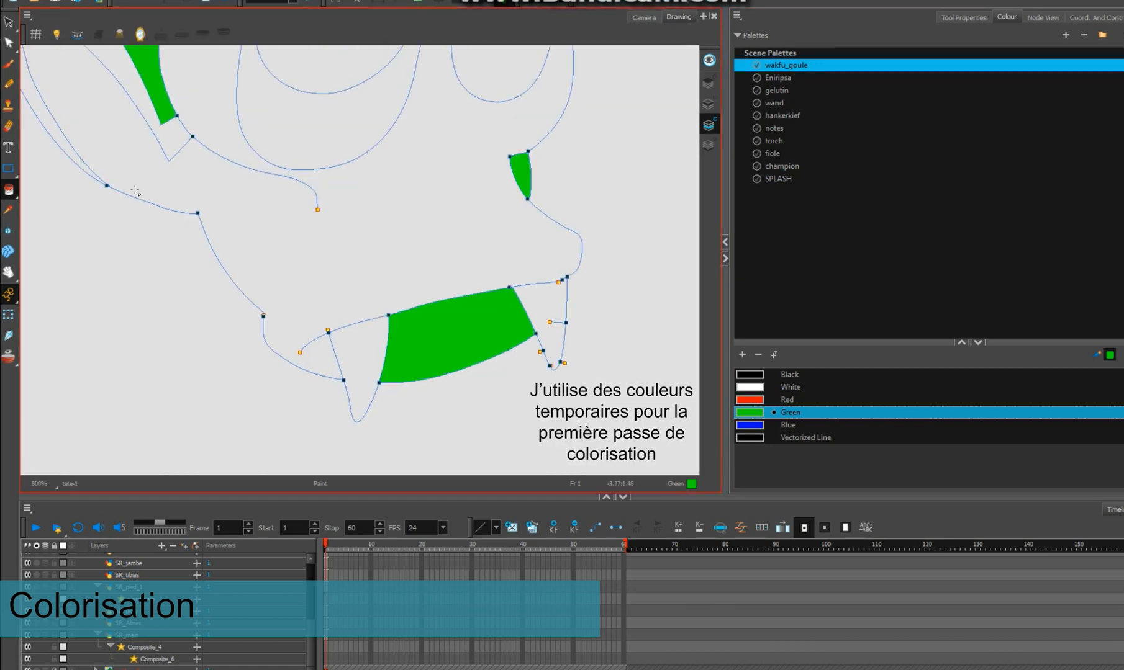
- Close the gap at the corner of the mouth with a stroke and fill the enclosed jaw area green
left_click_drag(148, 183, 217, 250)
left_click_drag(9, 190, 67, 267)
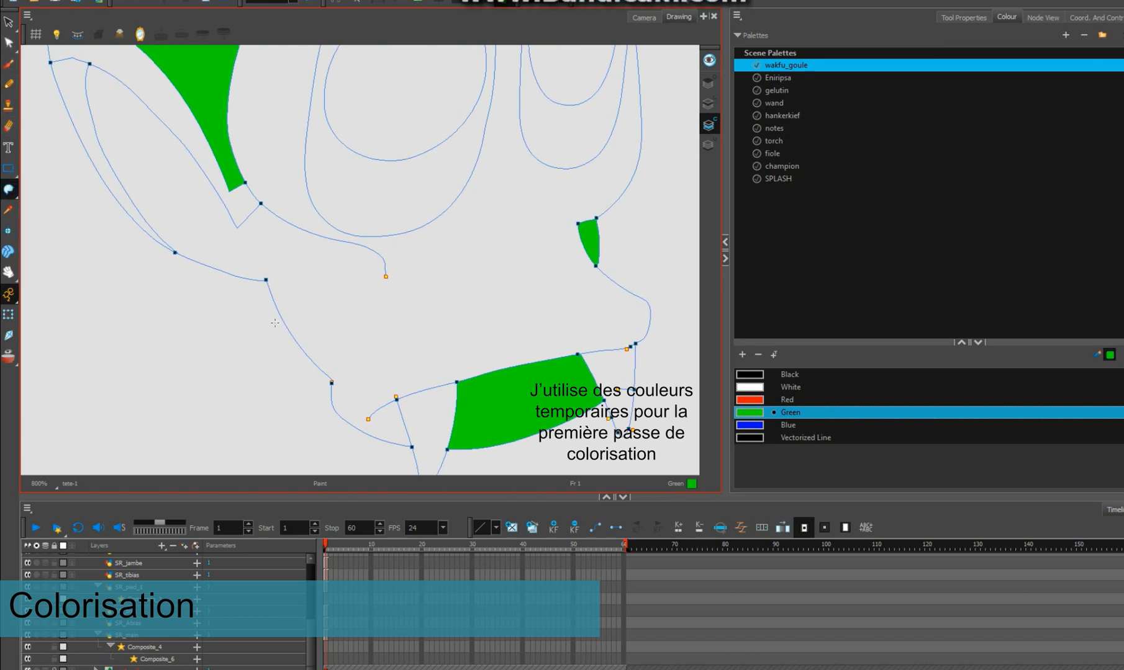
scroll(372, 425, "up", 2)
left_click_drag(367, 416, 349, 439)
left_click_drag(9, 190, 46, 186)
scroll(401, 376, "down", 3)
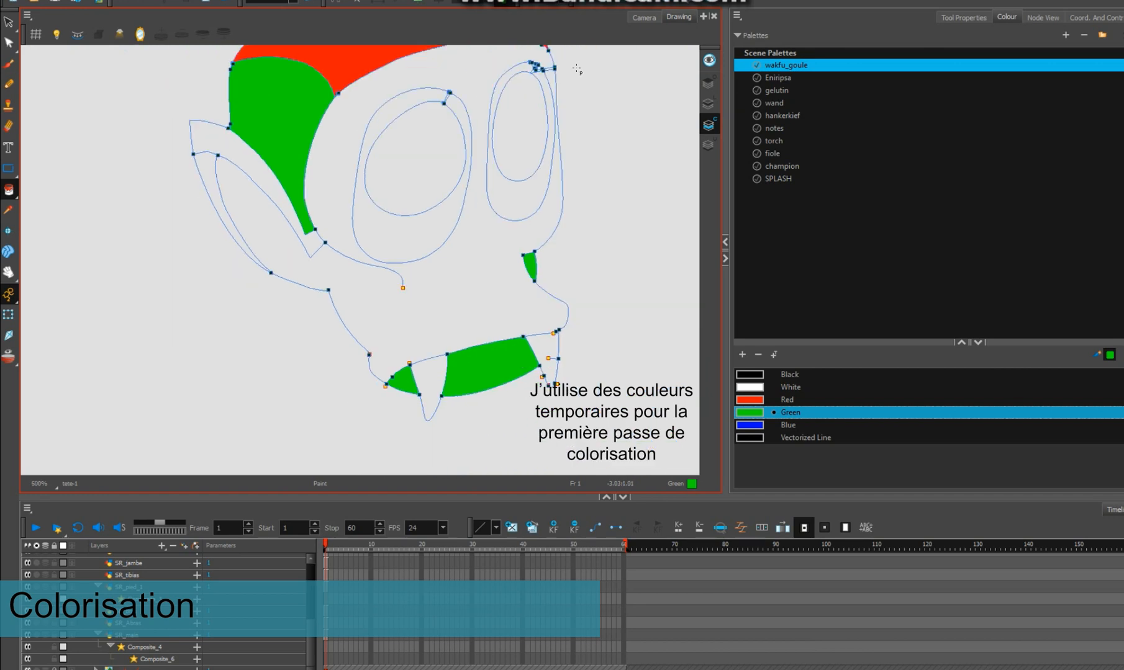
- Close the gap between the earlobe and the jaw line with a stroke, then fill the inner ear and shaded cheek green
left_click(642, 18)
left_click(677, 17)
mouse_move(9, 190)
left_mouse_down()
mouse_move(55, 206)
mouse_move(67, 267)
left_mouse_up()
scroll(315, 273, "up", 2)
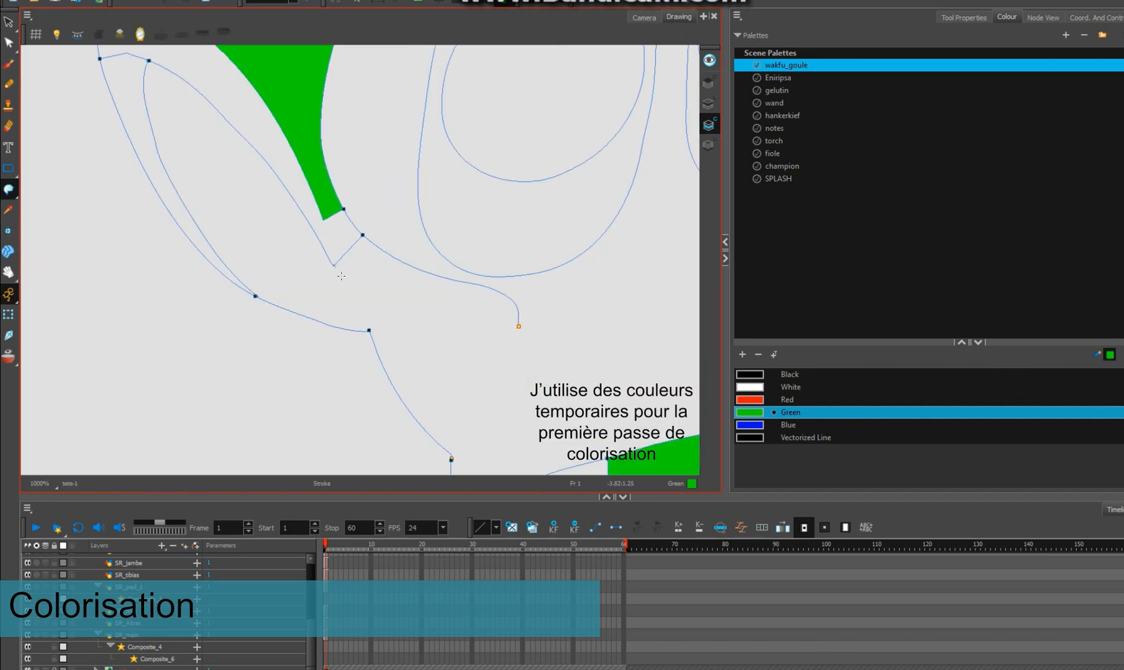
left_click_drag(333, 266, 354, 363)
left_click_drag(8, 190, 34, 189)
left_click(248, 205)
left_click(412, 280)
left_click(347, 233)
- Fill the face and the outer ear with Blue, checking the colour areas against the reference
scroll(424, 239, "down", 4)
left_click_drag(487, 248, 437, 267)
left_click(644, 17)
left_click(679, 17)
left_click(788, 425)
left_click(367, 205)
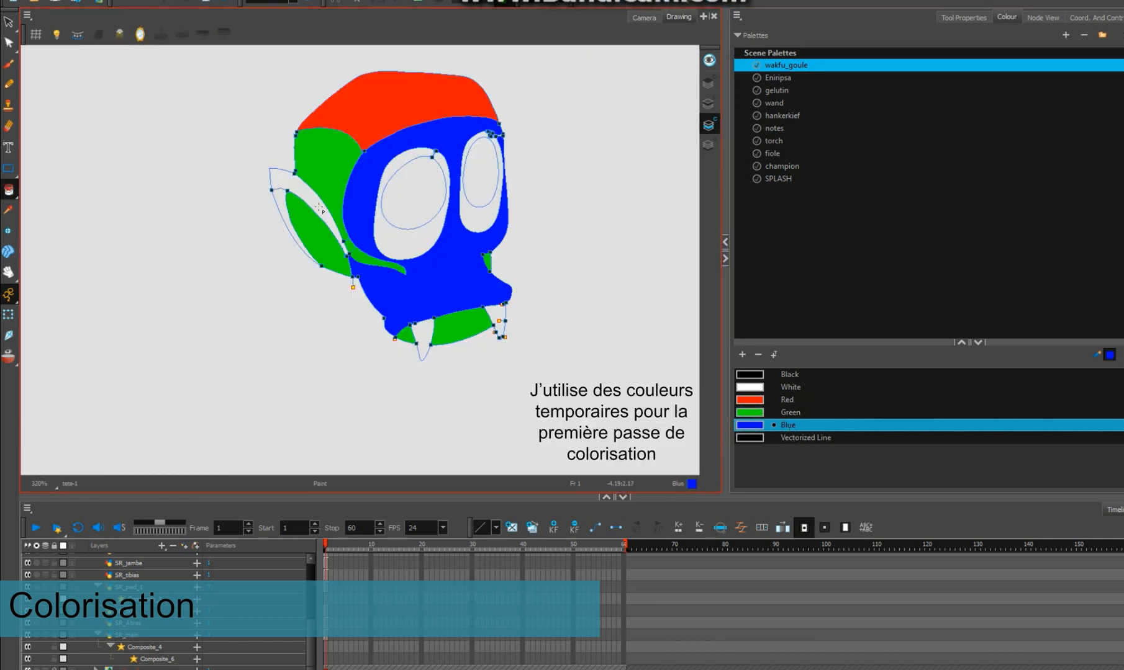
left_click(278, 180)
left_click(643, 17)
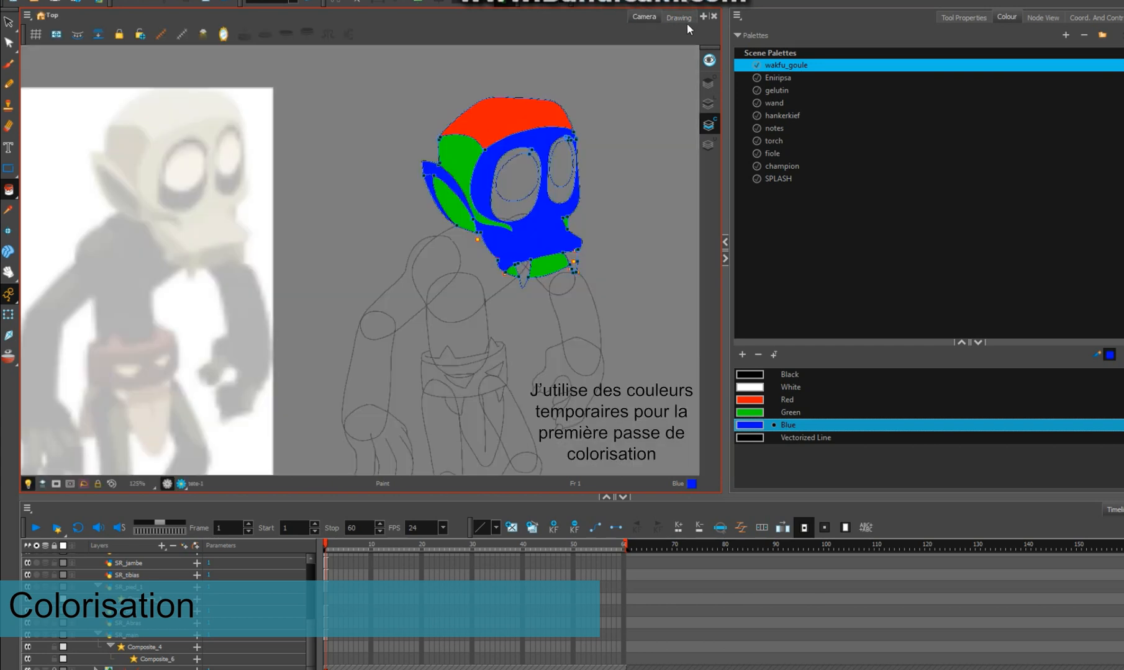
- Fill both fangs with Green on the head's colour art
left_click(682, 20)
left_click(817, 414)
scroll(422, 332, "up", 2)
left_click(425, 335)
left_click(544, 315)
left_click(647, 20)
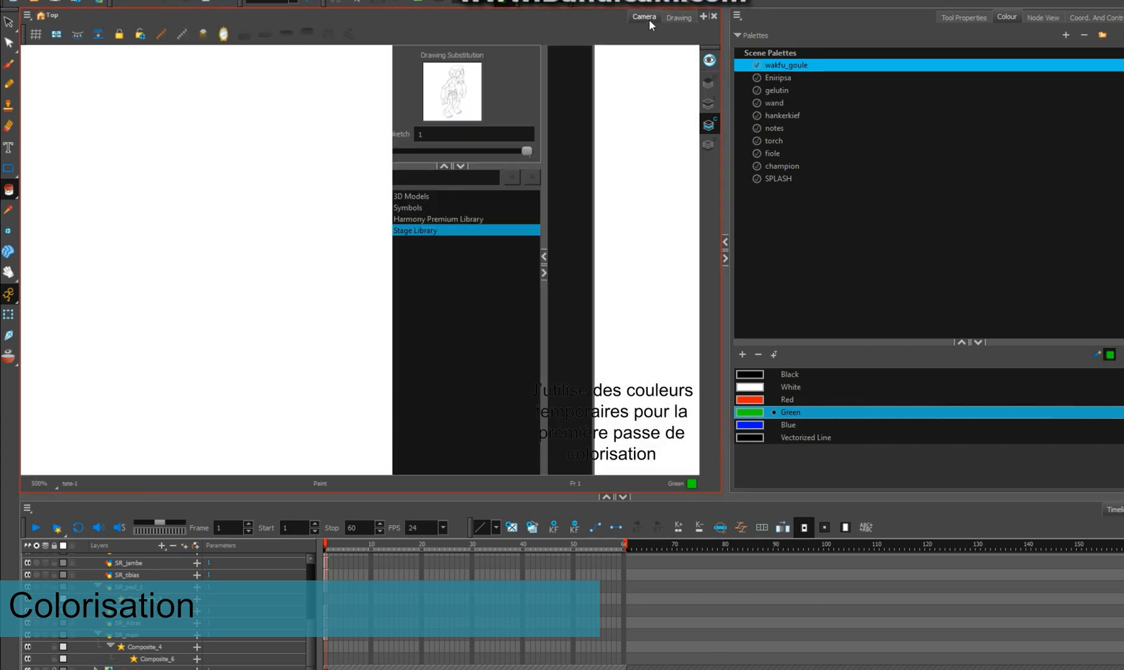
- Fill the two eyeballs with White and the surrounding eye sockets with Black
left_click(678, 17)
left_click(788, 387)
left_click(413, 118)
left_click(522, 106)
left_click(789, 375)
left_click(489, 174)
scroll(575, 173, "down", 3)
left_click(645, 19)
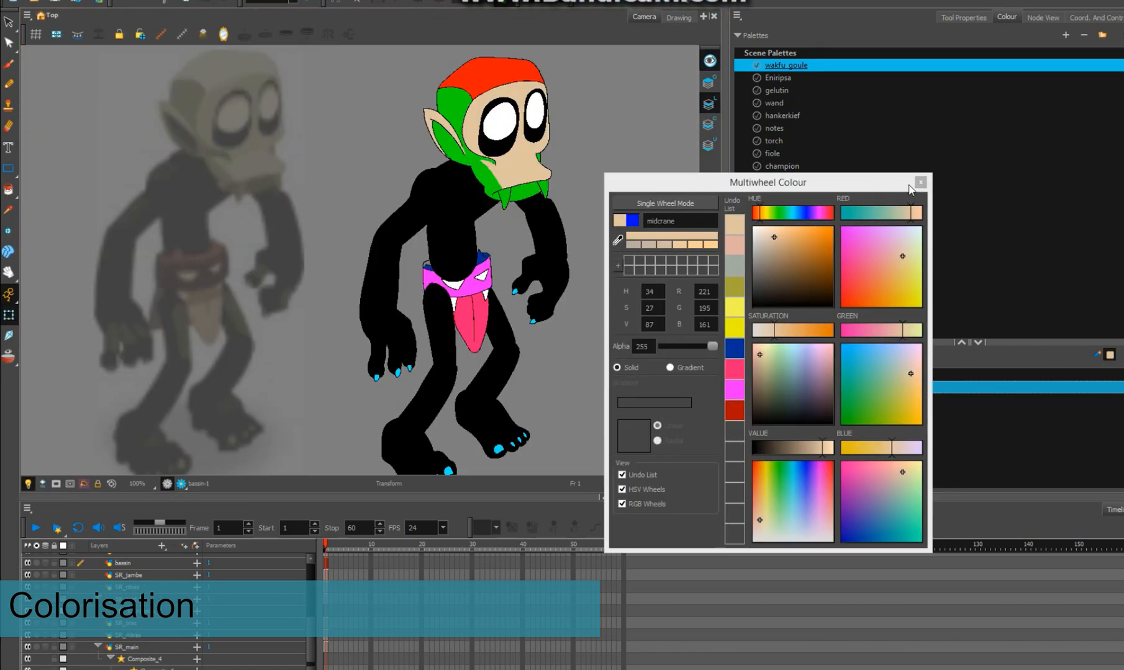
- Recolour the palecrane swatch with a paler beige based on the midcrane colour
left_click(920, 183)
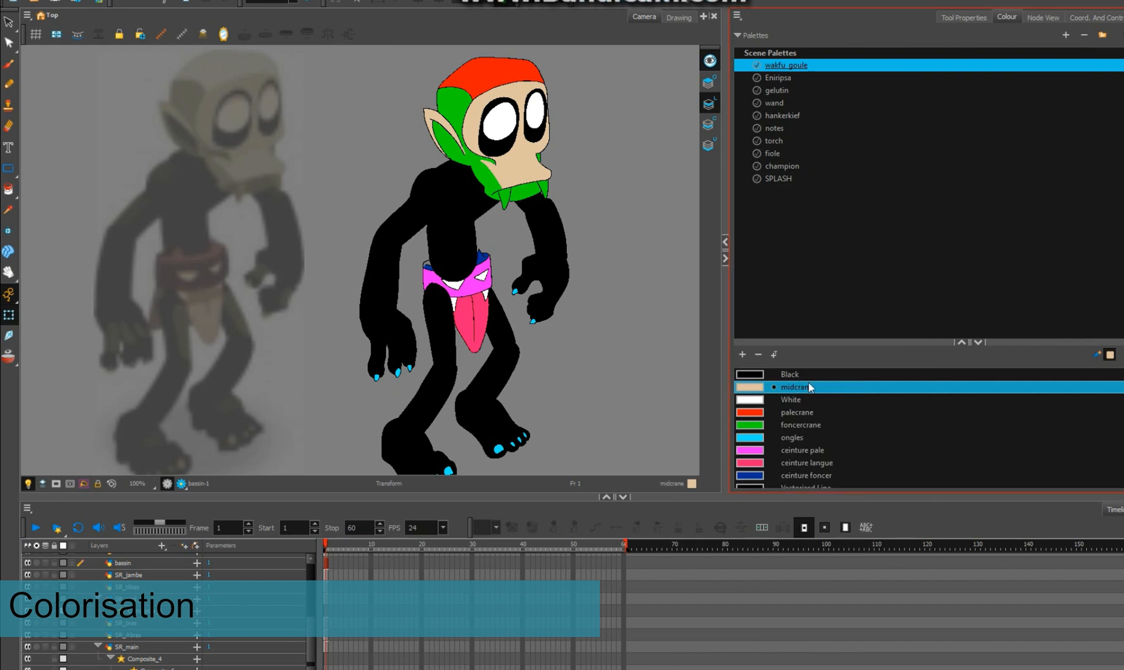
double_click(743, 412)
left_click(734, 225)
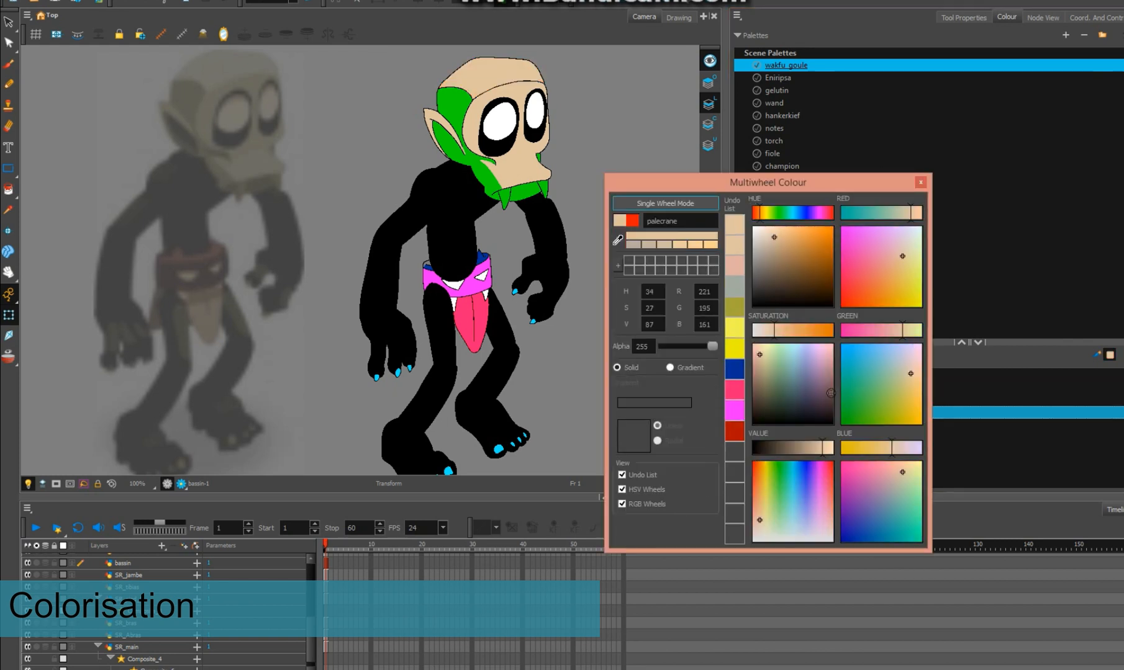
left_click(920, 183)
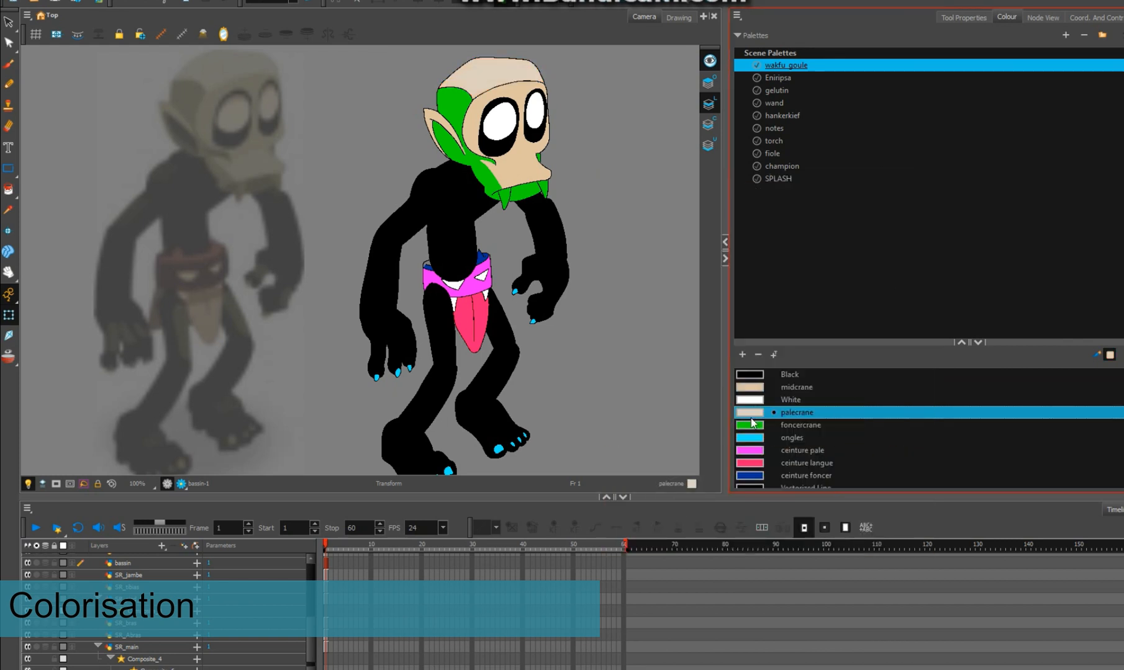
- Change the midcrane colour to a darker, muted olive beige with hue about 62 and saturation about 30
double_click(758, 388)
left_click(902, 213)
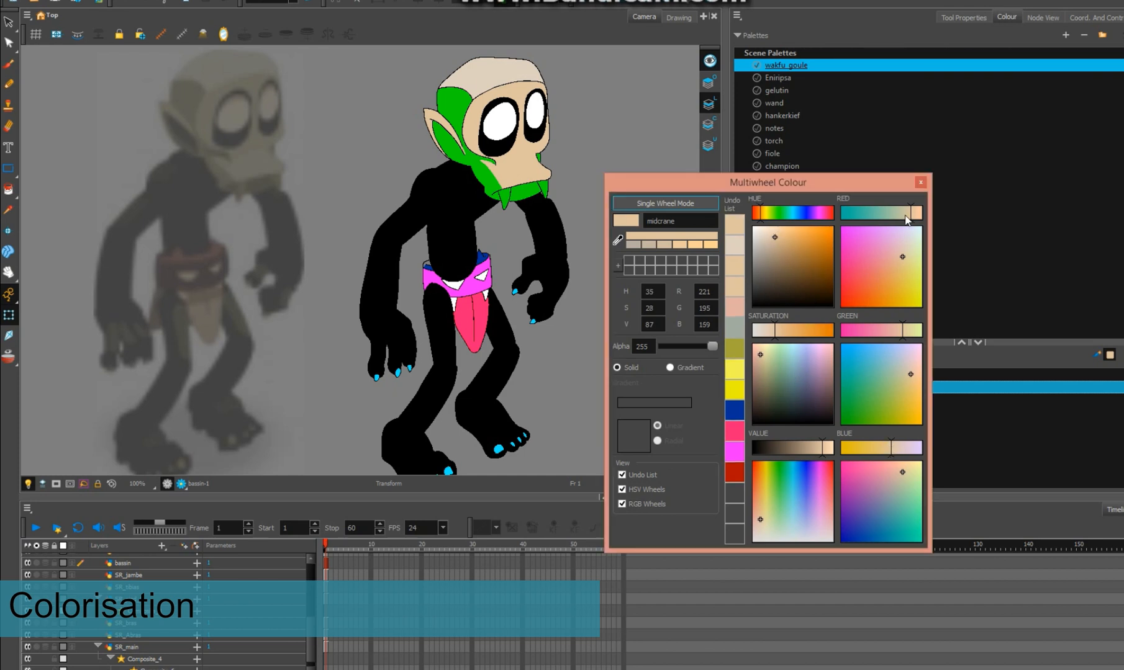
left_click(776, 333)
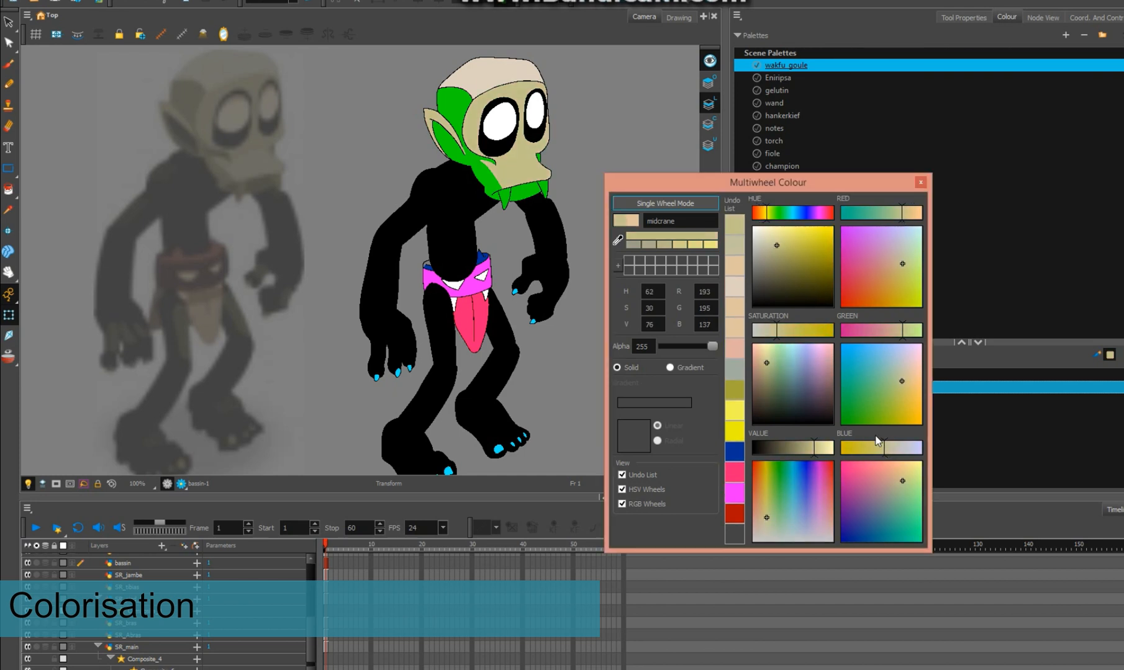
left_click_drag(813, 448, 810, 448)
left_click(921, 183)
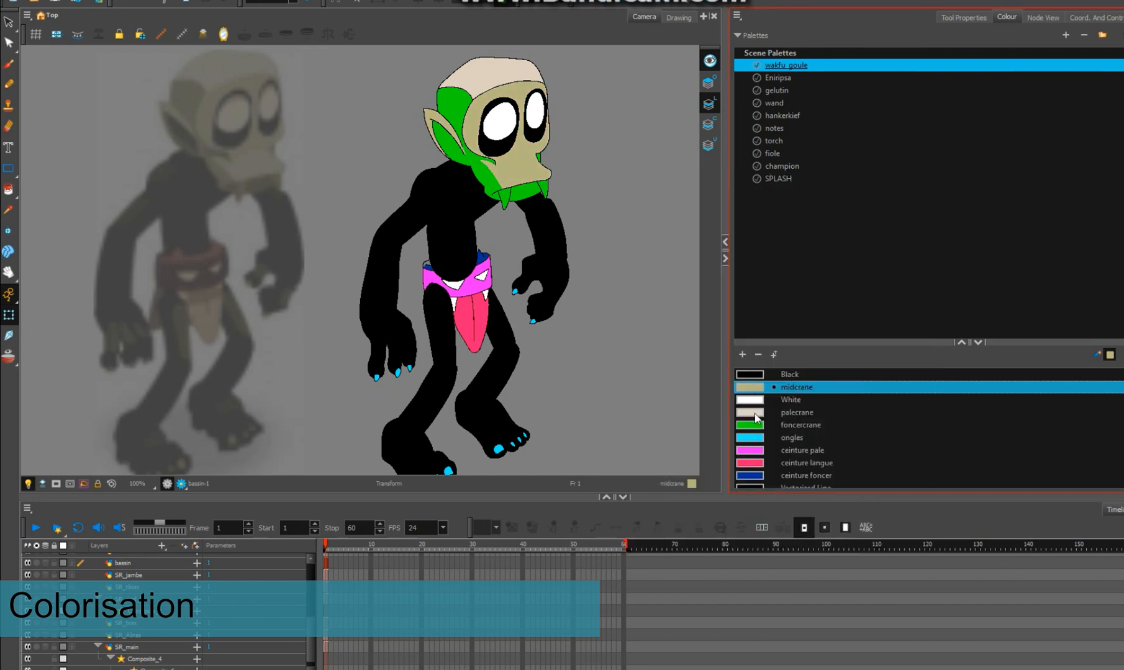
- Set the palecrane colour to a lighter version of midcrane, with value about 83 and slightly reduced saturation
double_click(754, 414)
left_click(738, 225)
left_click_drag(815, 446, 821, 446)
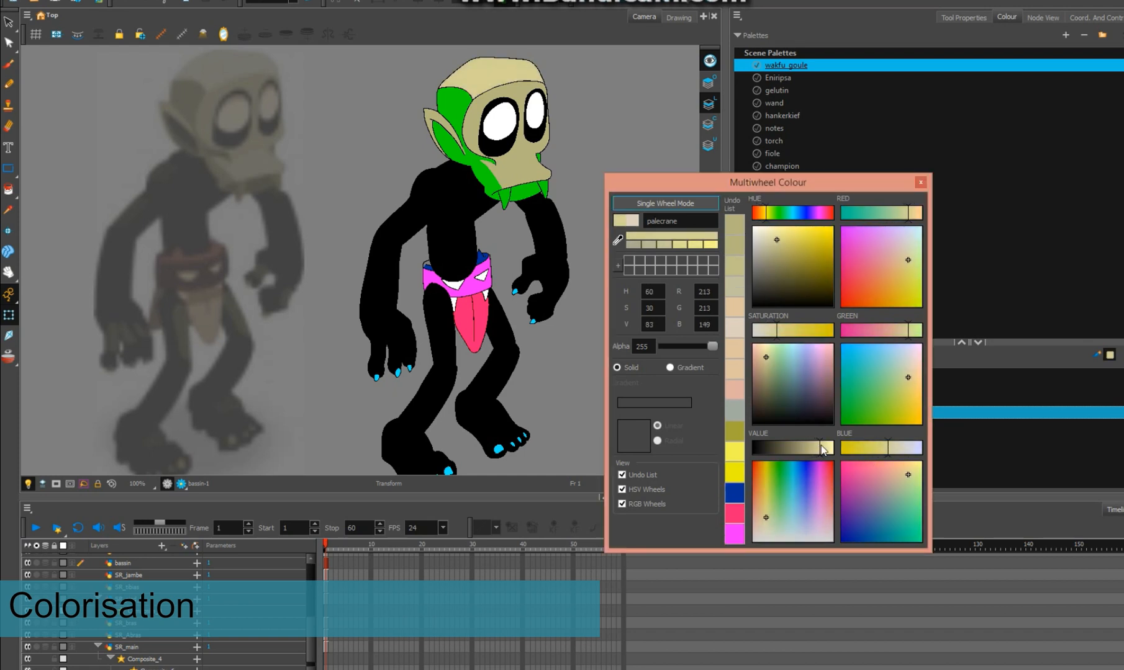
left_click(768, 330)
left_click(918, 182)
- Set the foncercrane colour to a darker version of midcrane with hue 60, saturation 30 and value about 54
left_click(785, 423)
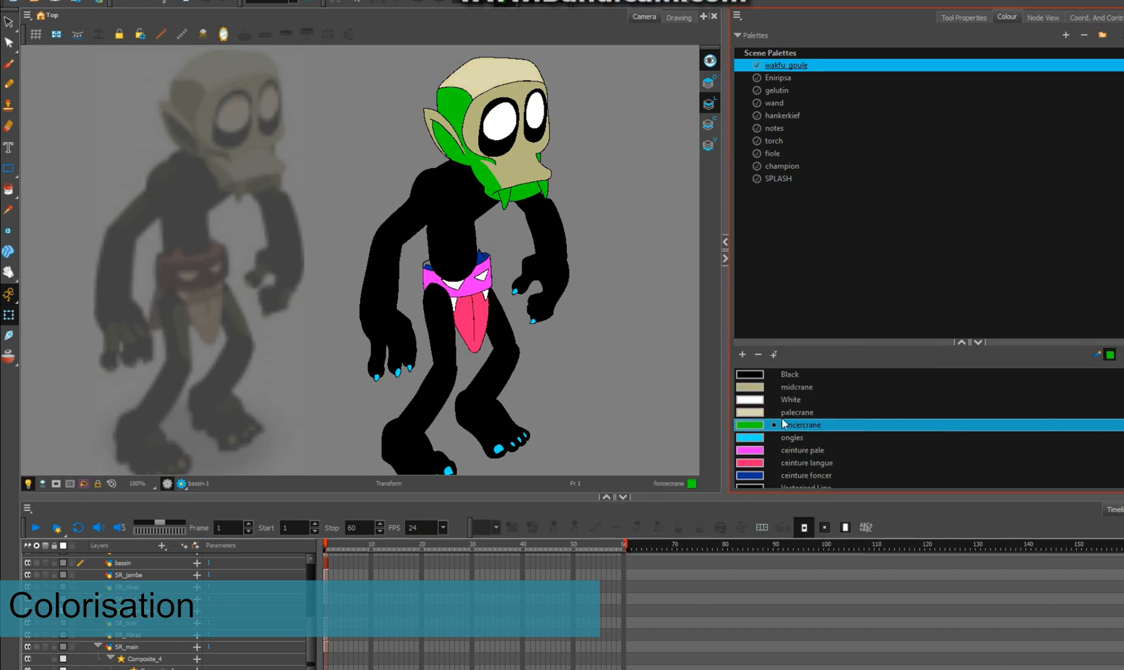
double_click(756, 426)
left_click(737, 267)
left_click(807, 447)
left_click_drag(806, 449, 795, 446)
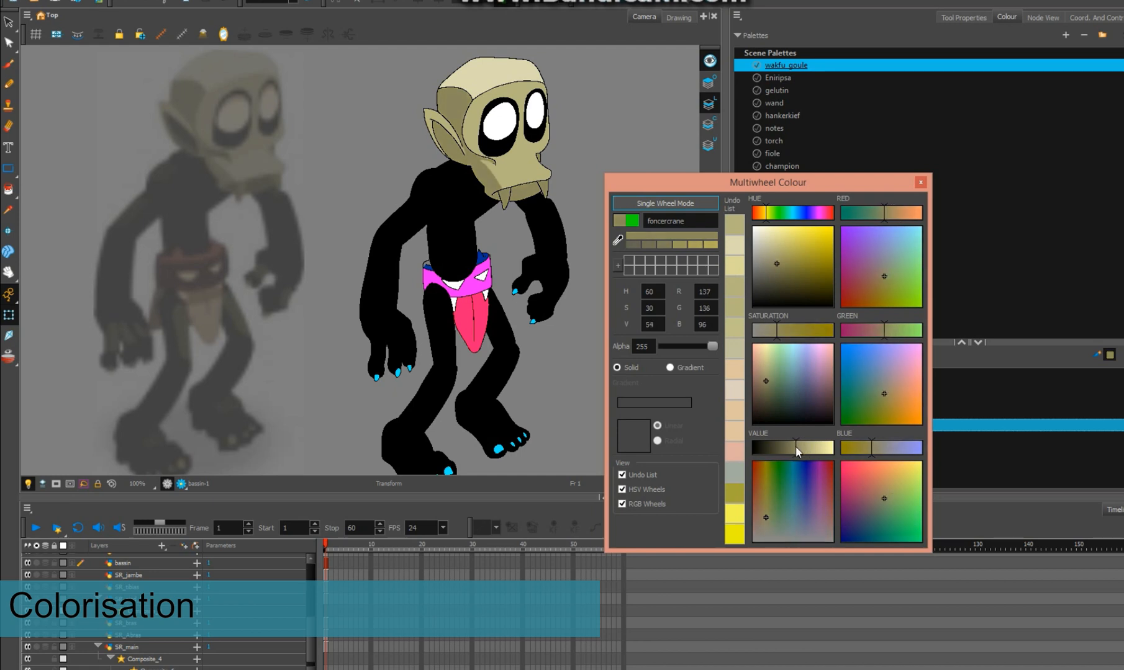
left_click(921, 182)
- Select the tete drawing's line art and delete the lines separating the pale skull cap from the face and temple
scroll(551, 90, "up", 4)
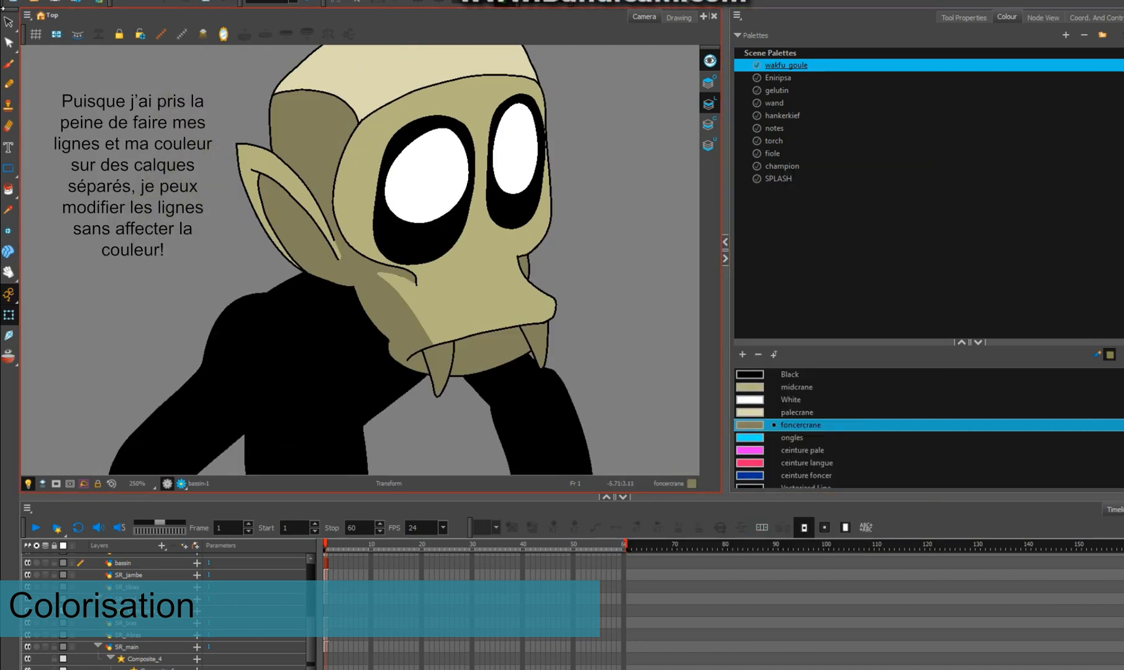
left_click(10, 23)
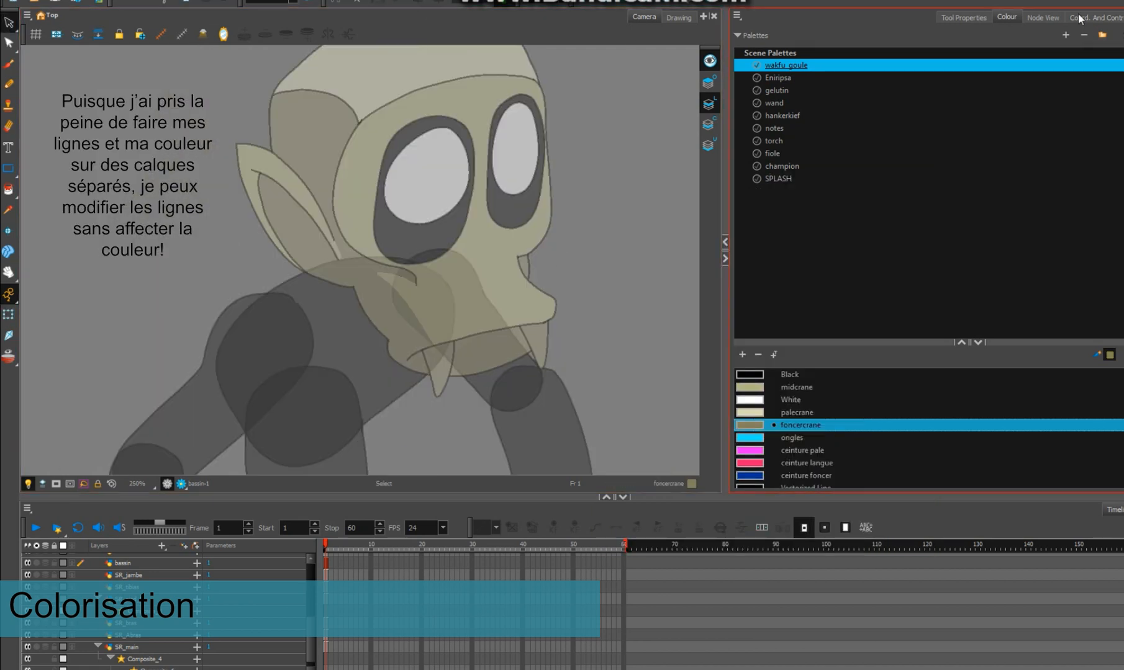
left_click(1045, 18)
scroll(870, 169, "up", 2)
left_click(865, 171)
scroll(386, 100, "up", 2)
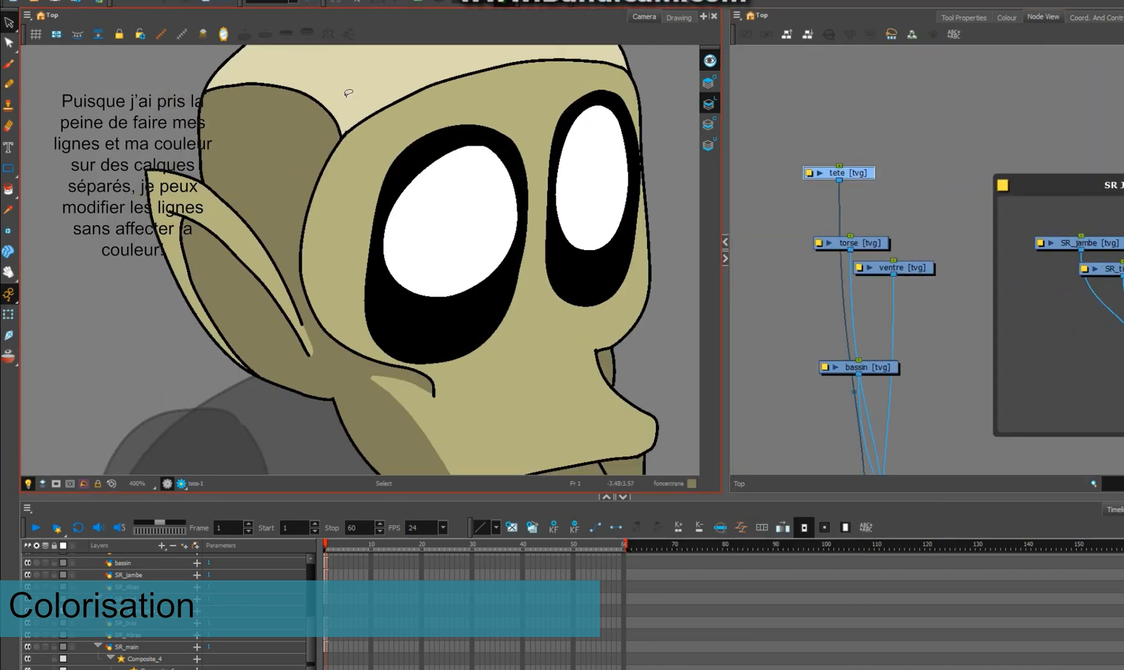
left_click(411, 93)
key("Delete")
left_click(323, 111)
key("Delete")
- Shorten the upper end of the curved line around the face by deleting its end point with the Contour Editor
left_click(336, 147)
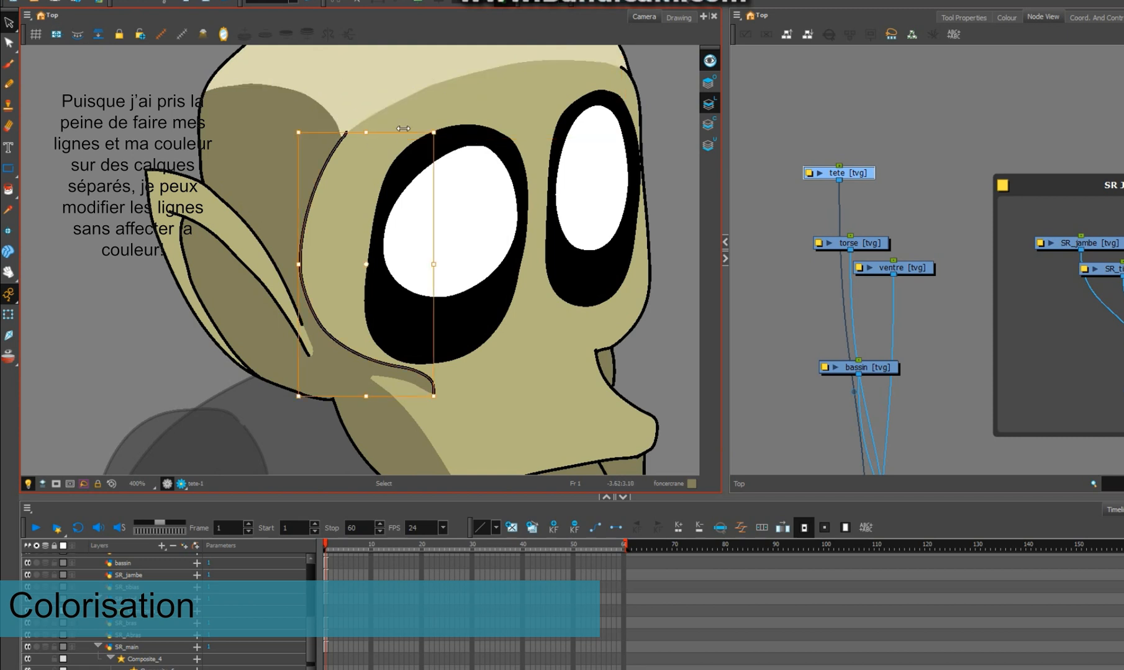
scroll(634, 116, "down", 5)
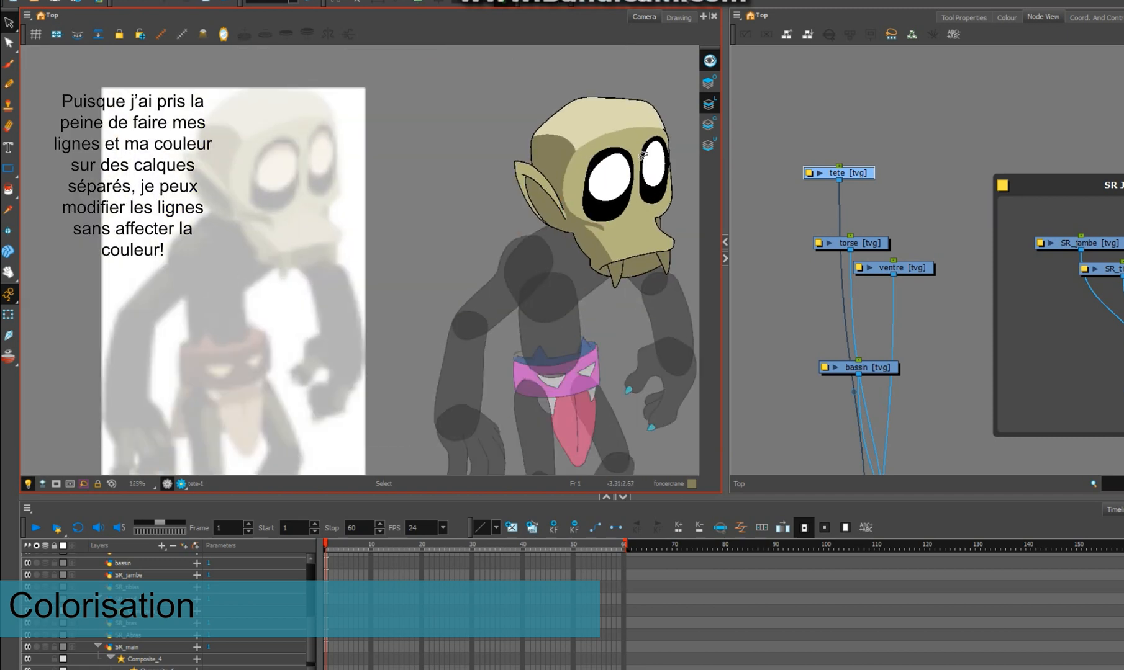
scroll(611, 165, "up", 6)
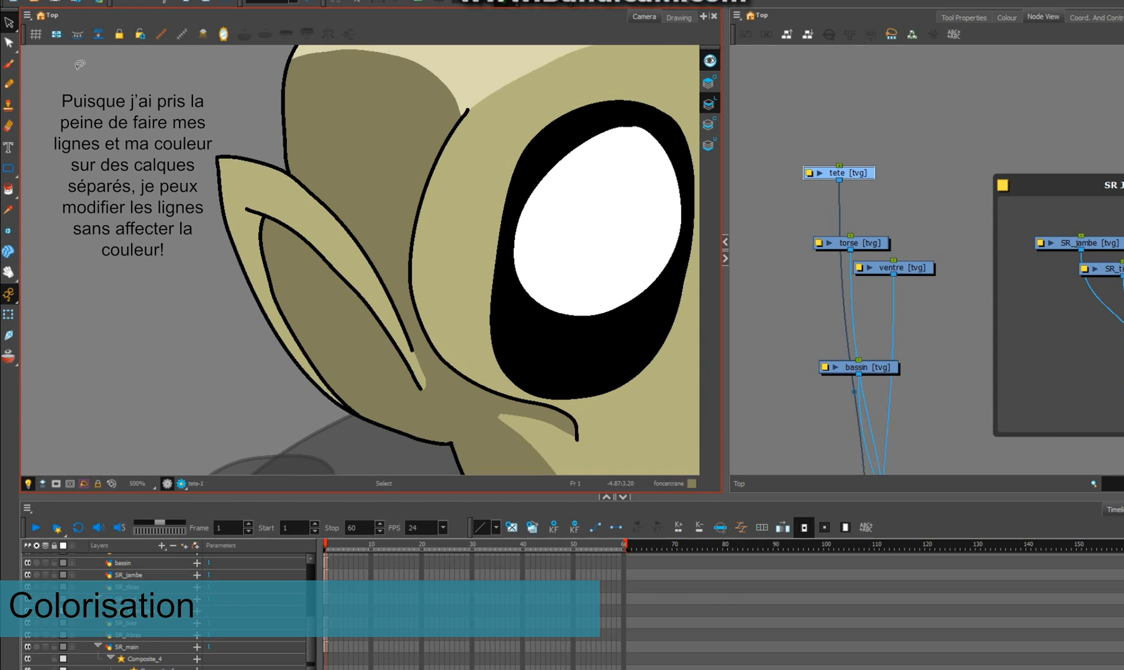
key("alt+q")
scroll(415, 69, "up", 3)
left_click(522, 152)
left_click(527, 154)
key("Delete")
scroll(529, 157, "down", 8)
left_click_drag(599, 180, 517, 176)
scroll(557, 170, "down", 2)
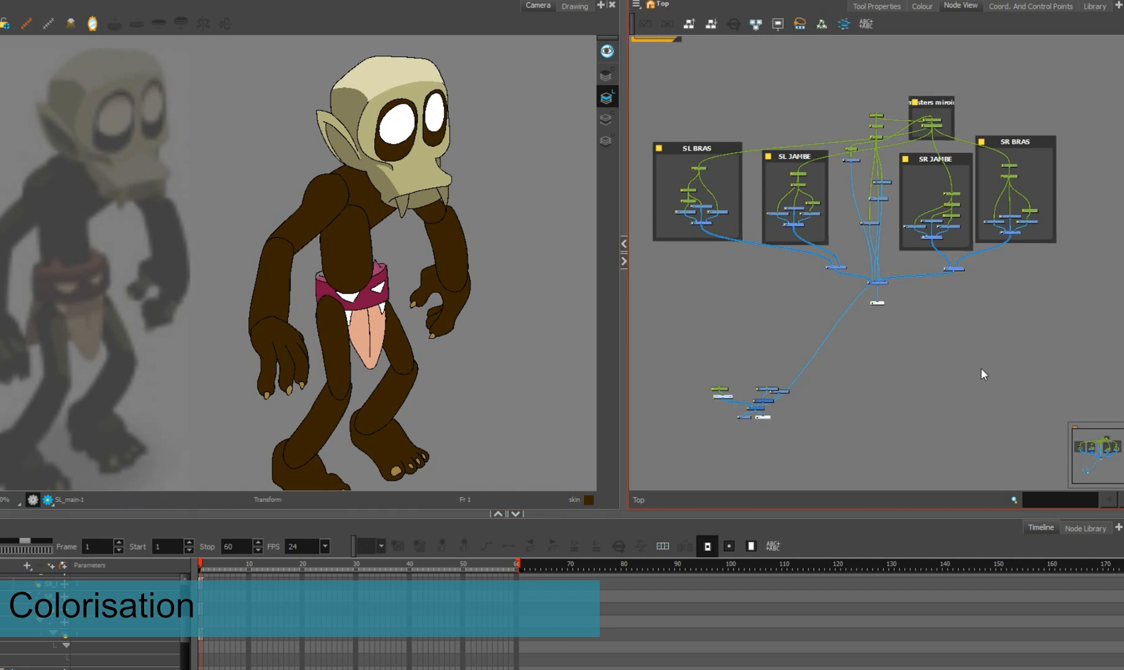
- Reorder the bassin connection on Composite_1 so the belt is drawn in front of the belly
scroll(894, 220, "up", 5)
left_click_drag(903, 208, 886, 257)
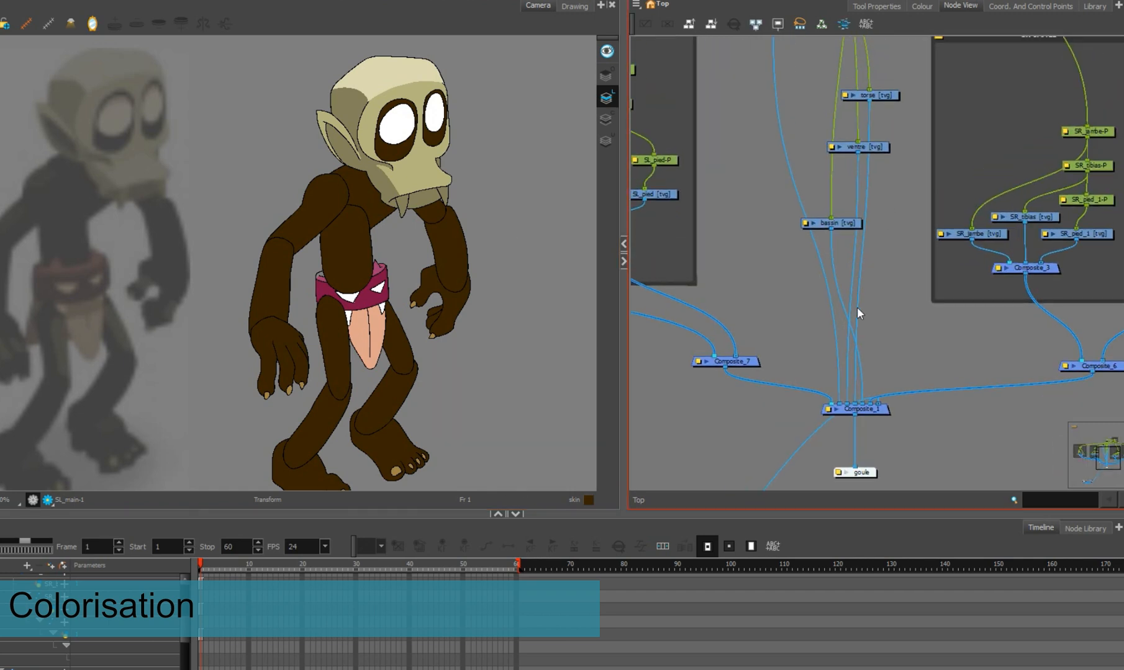
left_click_drag(863, 405, 848, 403)
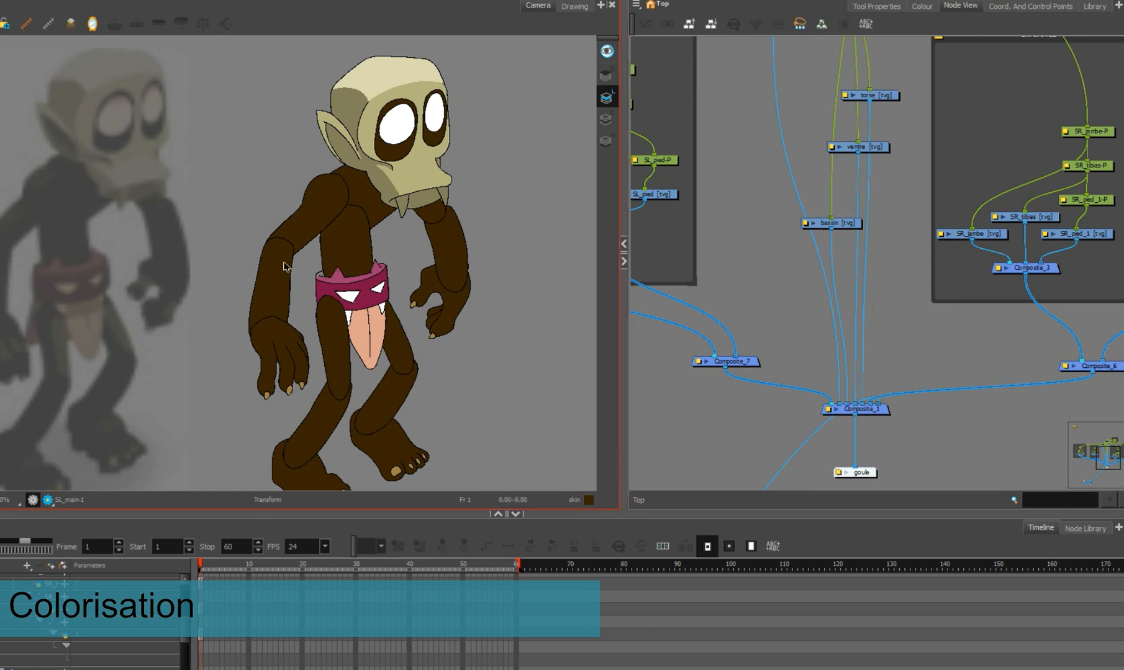
scroll(329, 271, "up", 2)
scroll(340, 269, "down", 1)
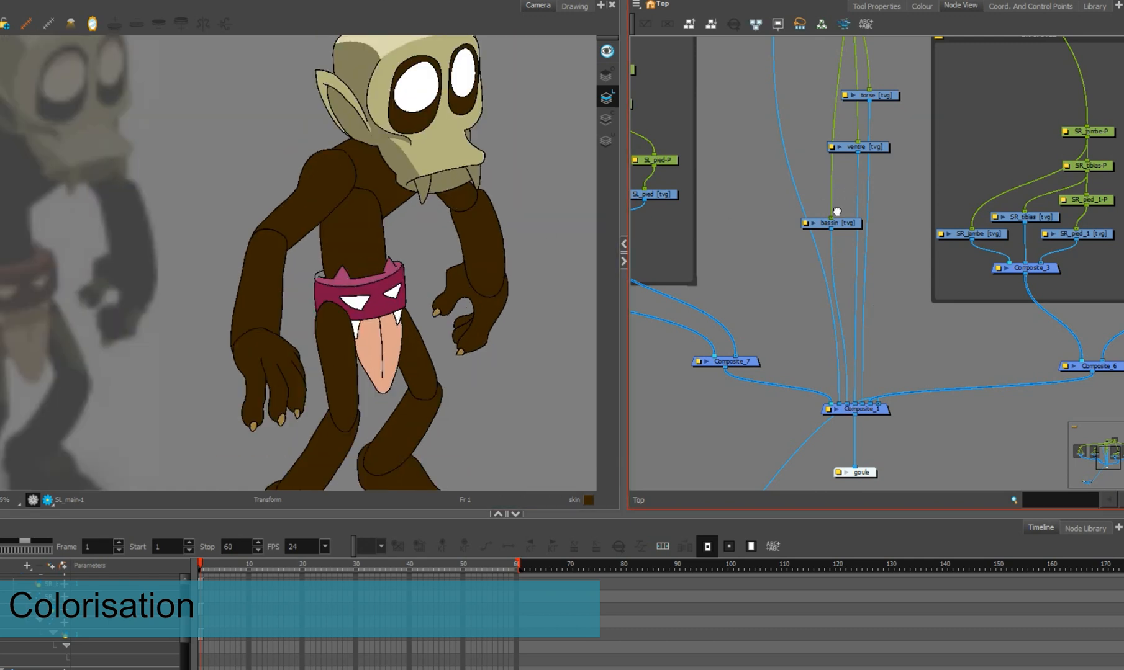
- Add a parent peg to each of the torse, ventre and bassin drawings in the node network
scroll(841, 212, "up", 3)
left_click(848, 209)
scroll(866, 248, "down", 3)
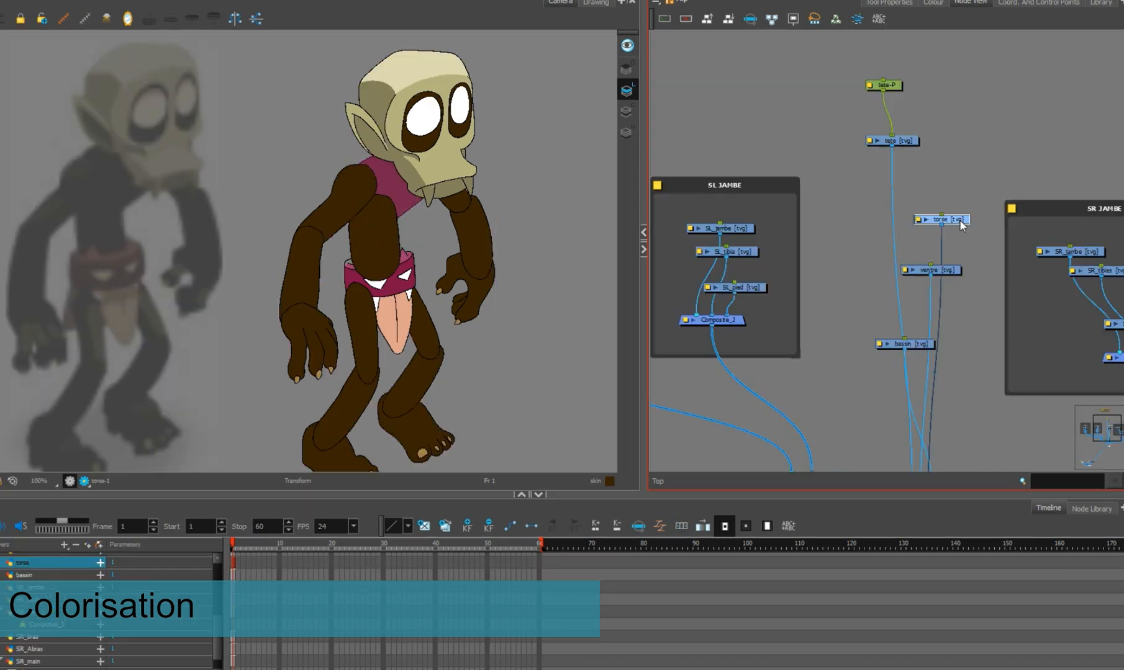
key("ctrl+p")
left_click(954, 270)
key("ctrl+p")
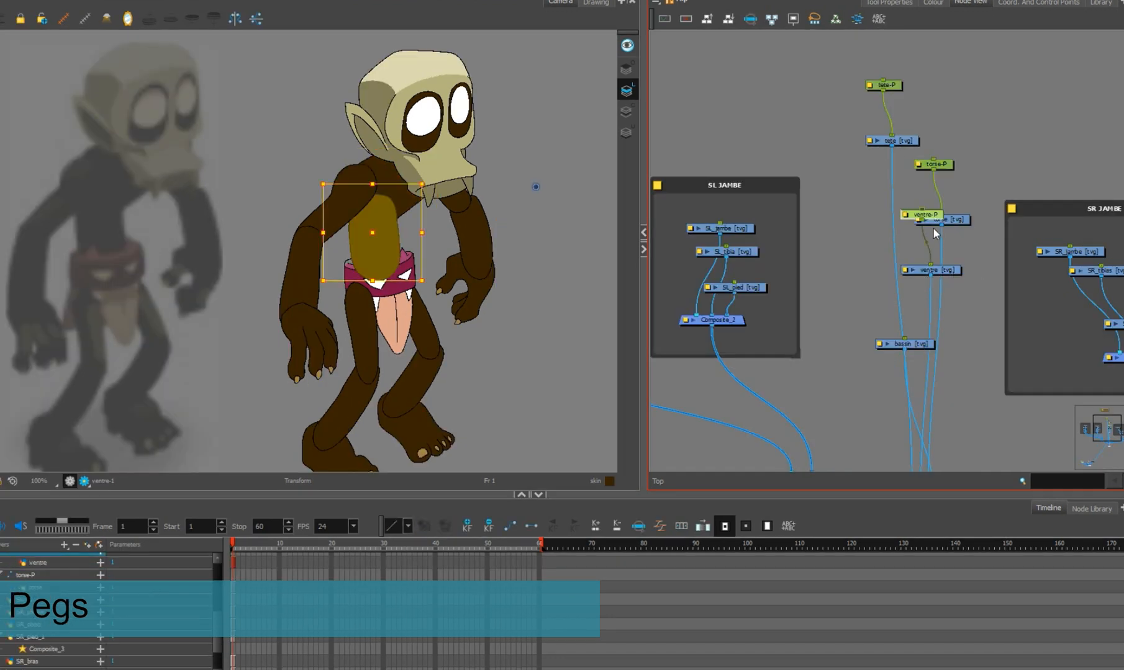
left_click(925, 344)
key("ctrl+p")
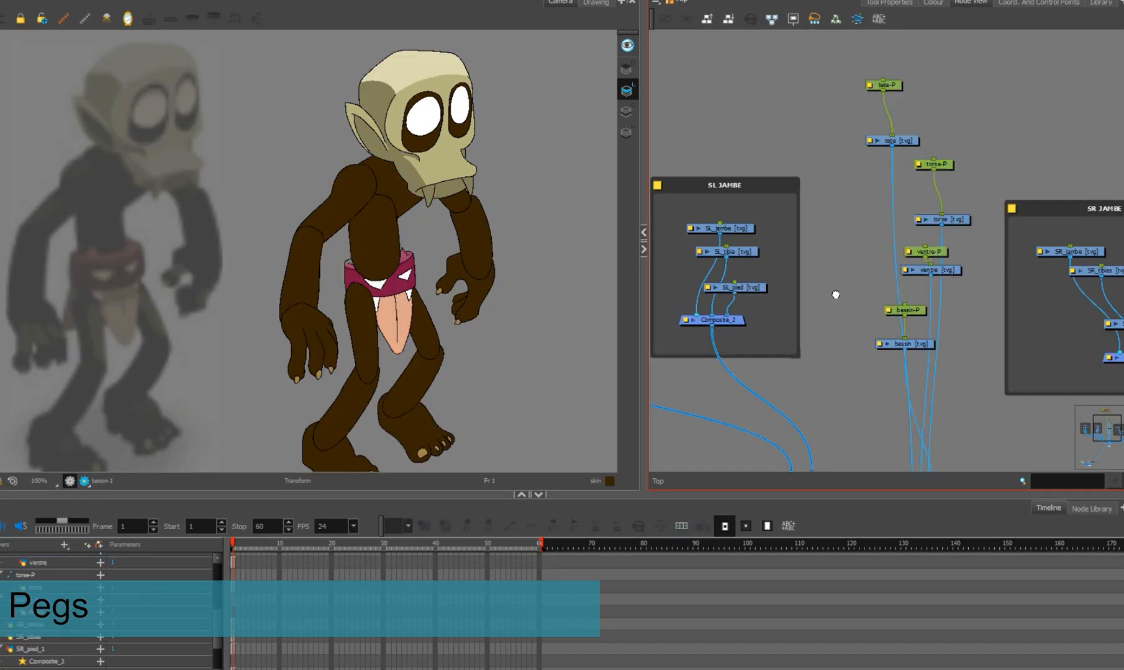
- Add a parent peg to each of the three drawings in the SL JAMBE group: SL_jambe, SL_tibia and SL_pied
left_click(786, 227)
key("ctrl+p")
left_click(786, 248)
key("ctrl+p")
left_click(779, 284)
key("ctrl+p")
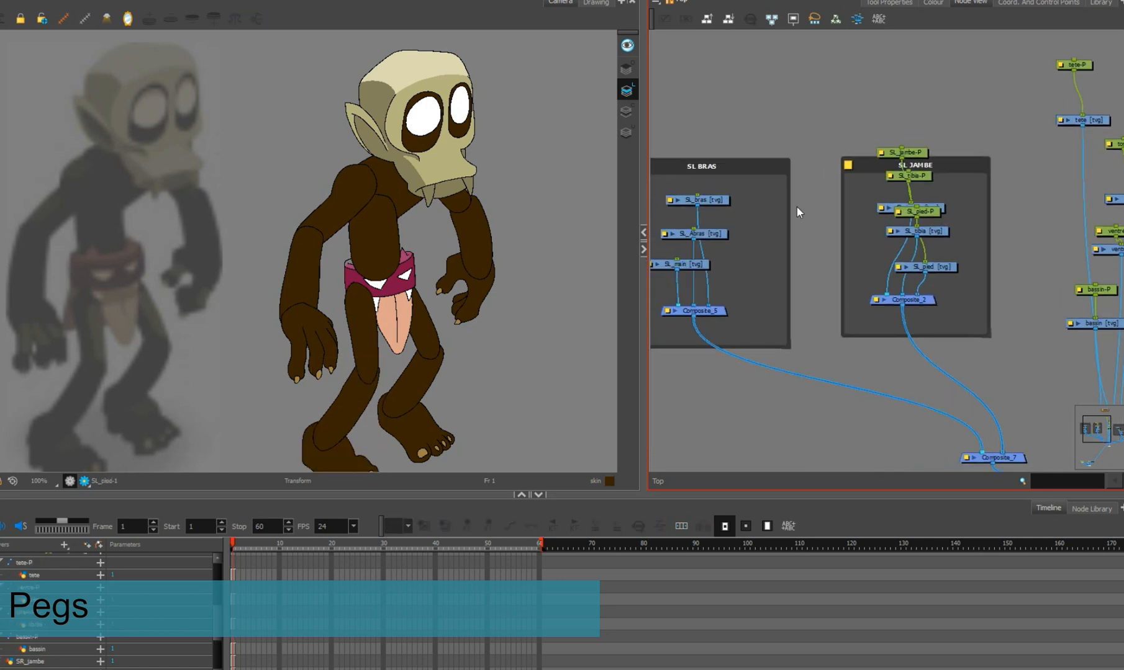
- Add a parent peg to each of the three drawings in the SL BRAS group: SL_bras, SL_Abras and SL_main
left_click(696, 200)
key("ctrl+p")
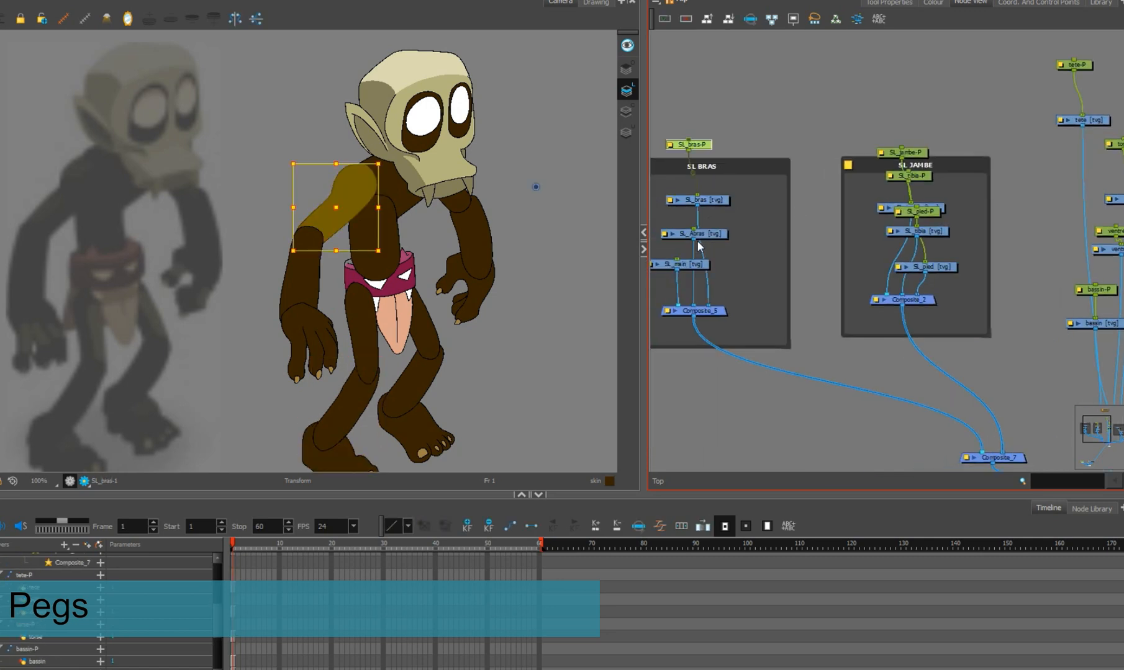
left_click(695, 236)
left_click(797, 252)
left_click(714, 236)
key("ctrl+p")
left_click(802, 257)
left_click(688, 265)
key("ctrl+p")
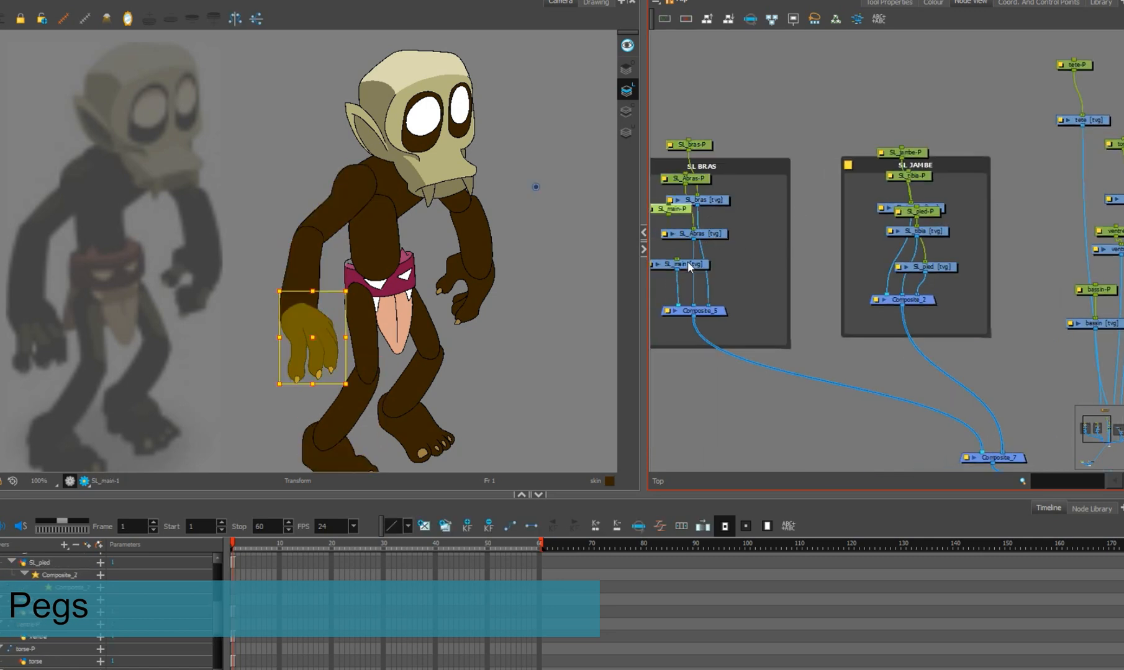
- Add a parent peg to each of the three drawings in the SR JAMBE group: SR_jambe, SR_tibias and SR_pied_1
left_click(1079, 349)
left_click_drag(1079, 348, 708, 320)
left_click(918, 204)
key("ctrl+p")
left_click(951, 225)
key("ctrl+p")
left_click(990, 275)
key("ctrl+p")
left_click(1017, 157)
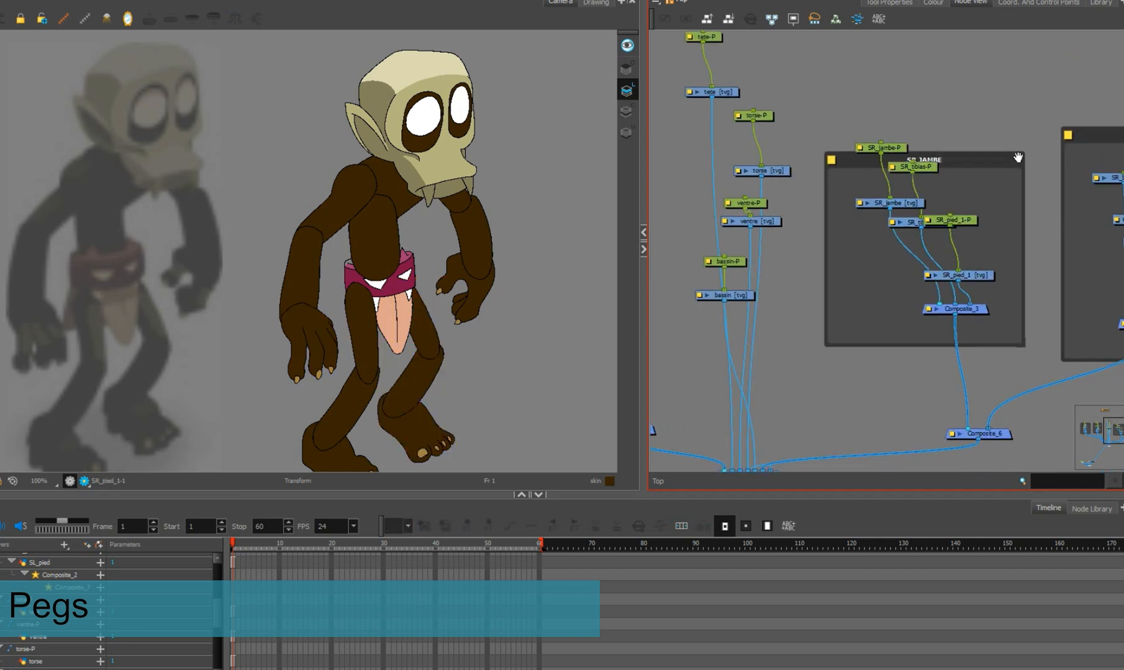
- Add a parent peg to each of the three arm drawings in the SR BRAS group
left_click_drag(1017, 156, 764, 162)
left_click(898, 182)
key("ctrl+p")
left_click(990, 157)
left_click(906, 225)
key("ctrl+p")
left_click(917, 248)
key("ctrl+p")
left_click(975, 250)
- Move the tete drawing and its peg beside the torse nodes and connect tete-P under torse-P
scroll(978, 249, "down", 2)
left_click_drag(810, 247, 973, 249)
scroll(822, 147, "up", 2)
left_click_drag(822, 147, 776, 172)
left_click_drag(814, 111, 784, 141)
left_click_drag(838, 188, 843, 189)
left_click_drag(873, 182, 885, 181)
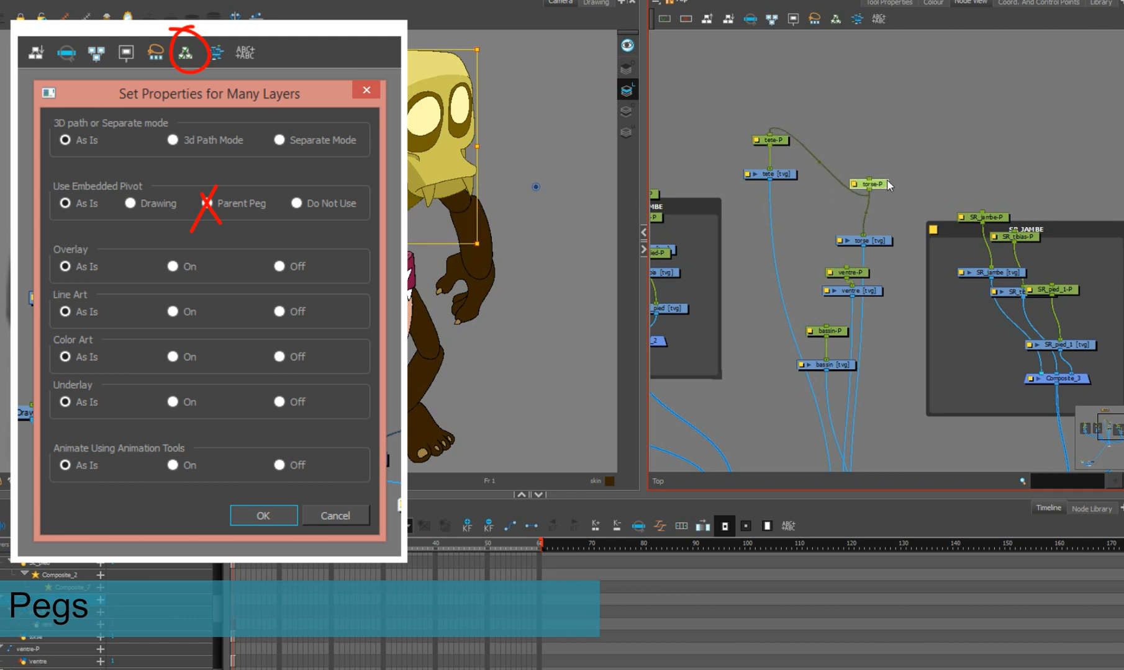
- Move ventre-P and bassin-P above the torso pegs and connect torse-P under ventre-P and ventre-P under bassin-P
left_click_drag(864, 272, 869, 130)
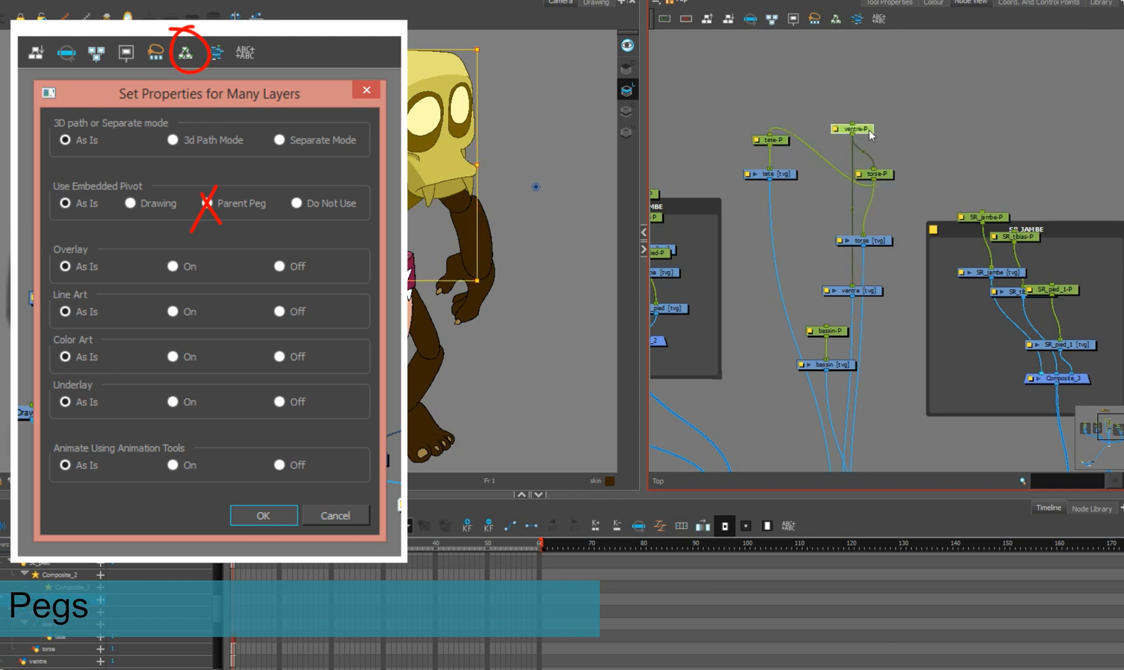
left_click_drag(837, 334, 830, 95)
left_click(825, 139)
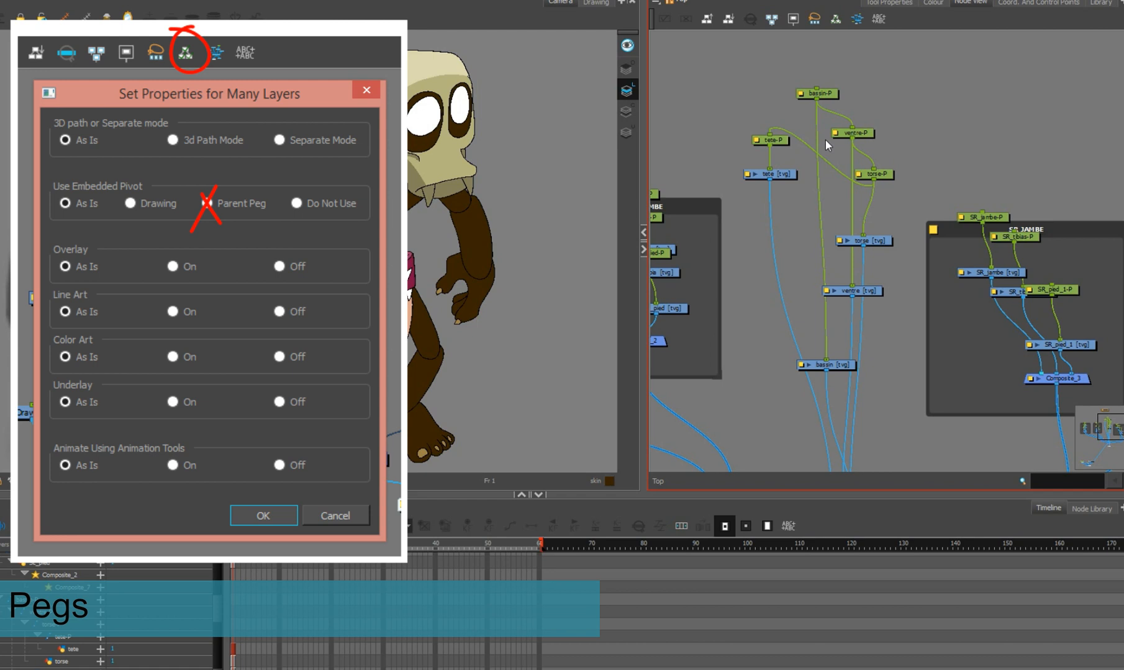
- Chain the SL JAMBE pegs from SL_jambe-P through SL_tibia-P to SL_pied-P and connect SL_jambe-P under bassin-P
scroll(823, 149, "down", 1)
scroll(755, 224, "up", 2)
left_click(790, 229)
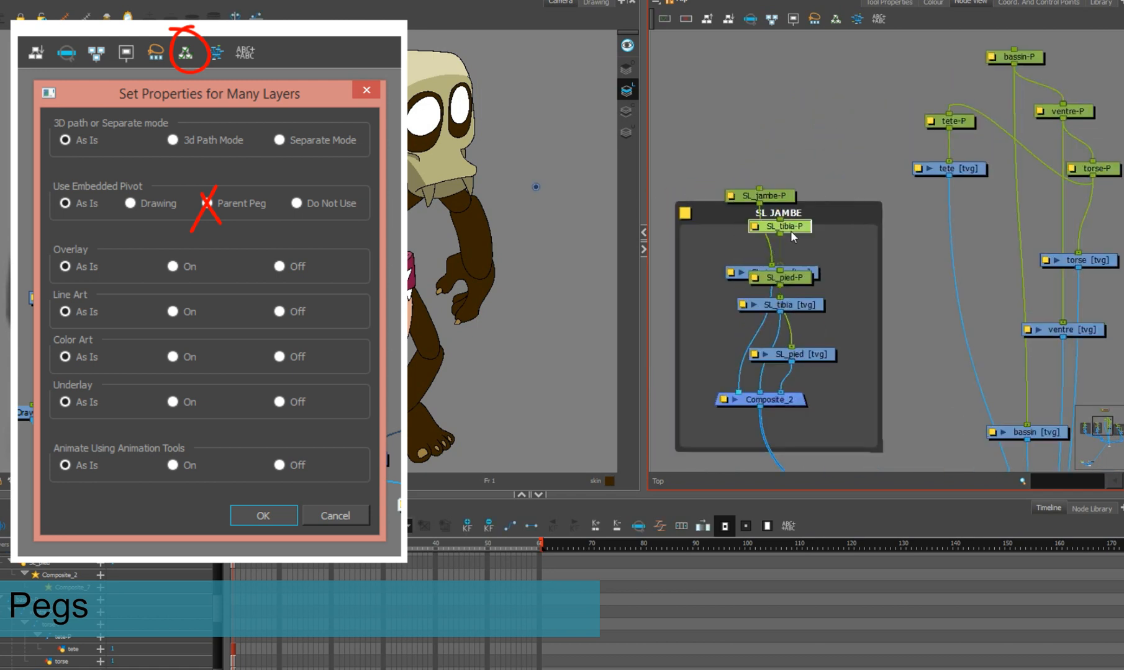
left_click(761, 194)
left_click_drag(758, 187, 1014, 64)
left_click(890, 132)
- Chain the SL BRAS pegs from SL_bras-P through SL_Abras-P to SL_main-P and connect SL_bras-P under bassin-P
scroll(856, 128, "down", 2)
left_click_drag(856, 128, 975, 129)
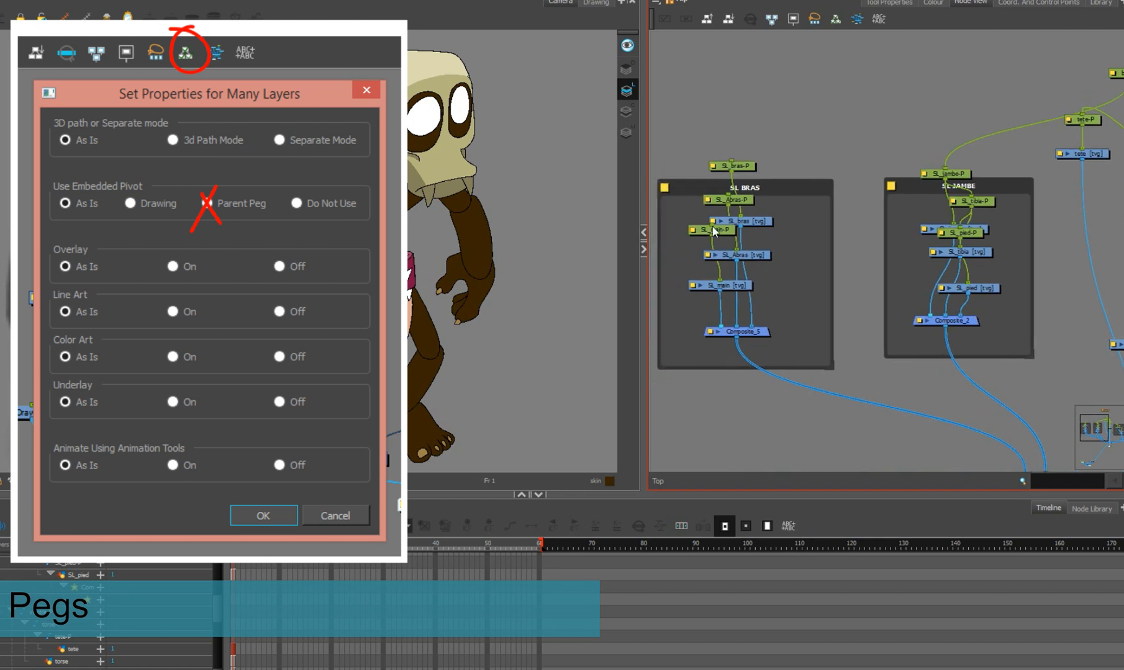
mouse_move(731, 161)
left_mouse_down()
mouse_move(912, 152)
mouse_move(1080, 95)
mouse_move(743, 180)
left_mouse_up()
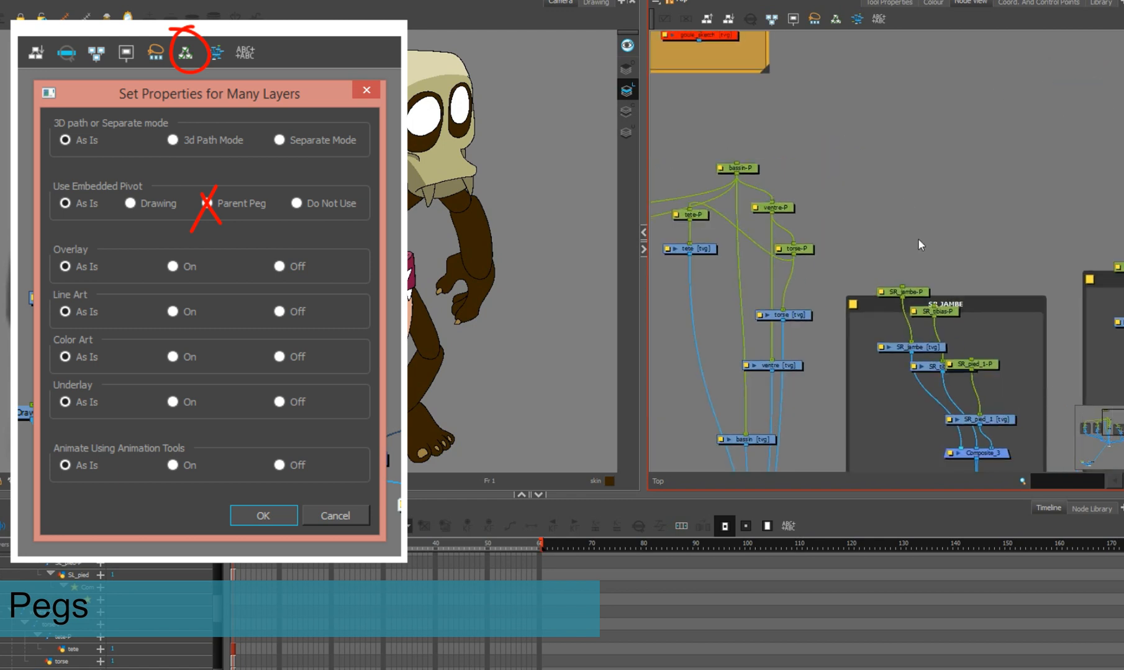
- Chain the SR_jambe, SR_tibias and SR_pied_1 pegs under bassin-P and link the SR BRAS pegs into the hierarchy
scroll(929, 273, "up", 1)
left_click_drag(938, 317, 900, 301)
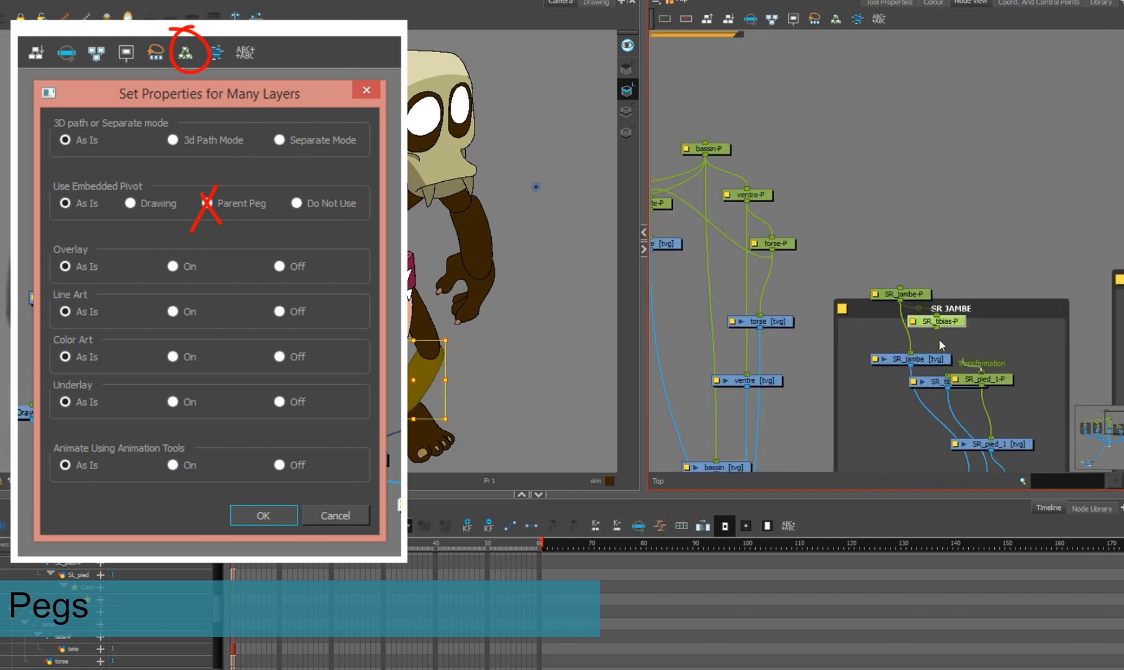
left_click_drag(980, 373, 936, 327)
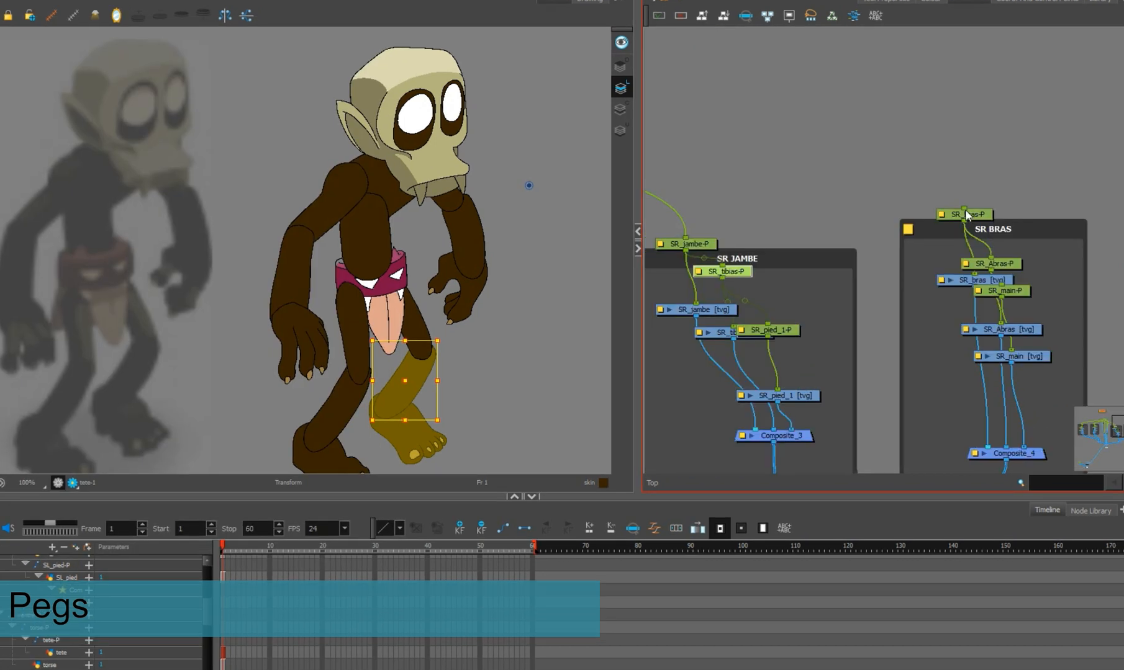
left_click_drag(965, 209, 840, 173)
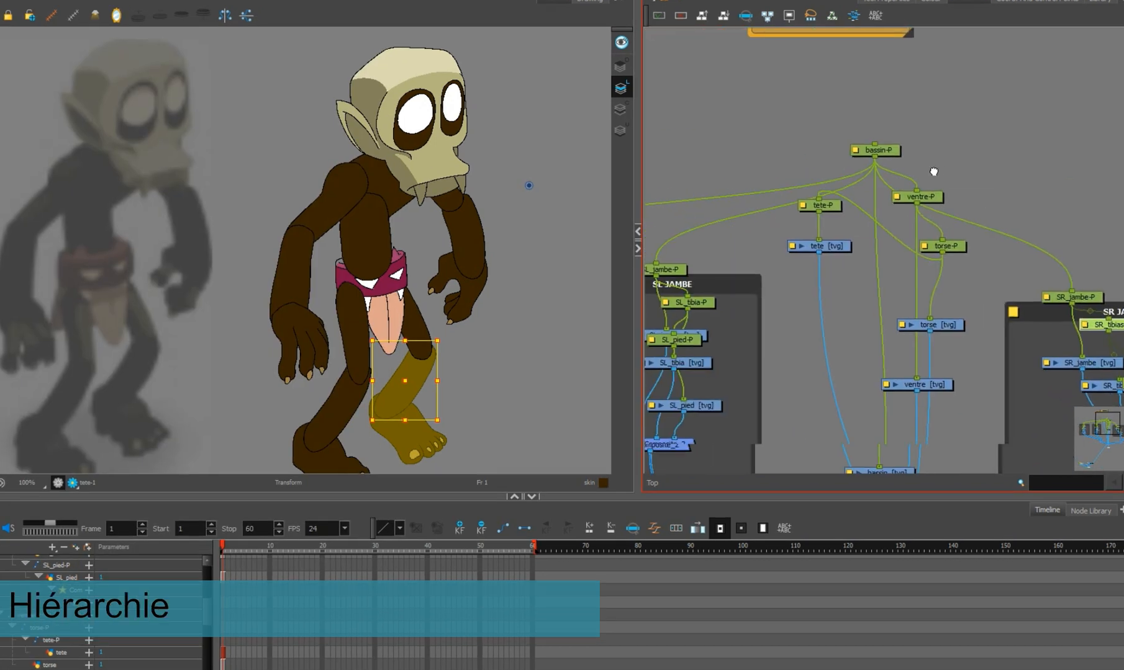
- Disconnect the arm and leg pegs from bassin-P, leaving only the bassin drawing and ventre-P attached to it
left_click(874, 149)
scroll(831, 197, "up", 2)
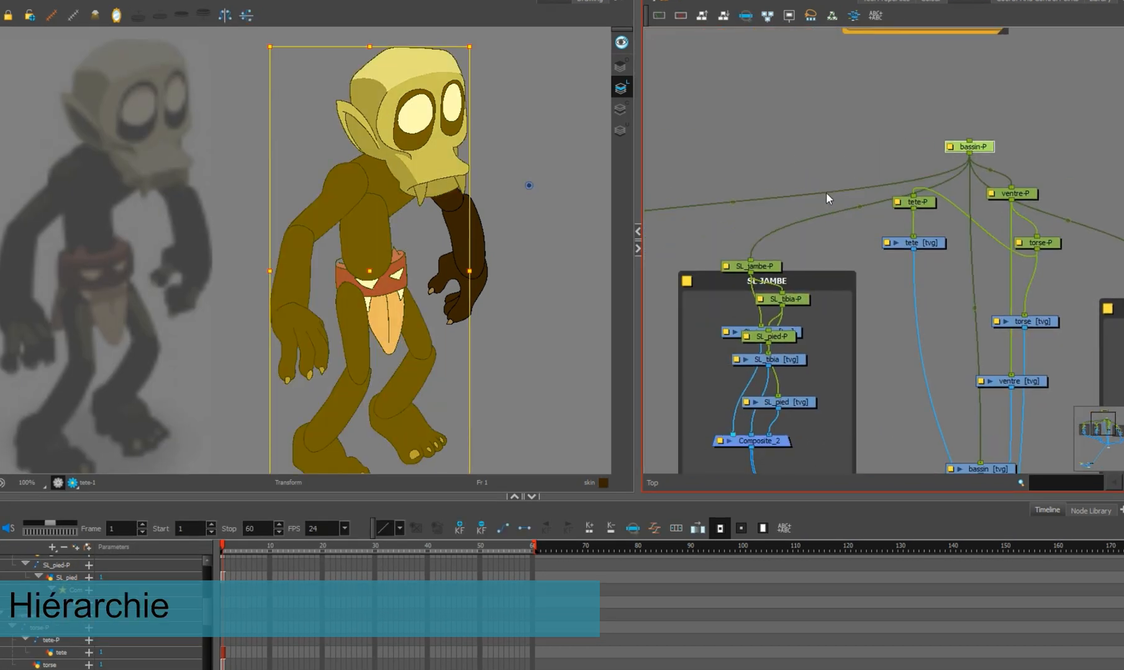
left_click_drag(768, 208, 792, 207)
left_click_drag(783, 199, 779, 187)
left_click_drag(844, 199, 792, 187)
left_click(746, 232)
left_click_drag(745, 221, 759, 212)
left_click_drag(938, 253, 872, 245)
left_click_drag(1073, 265, 1072, 231)
- Add a new peg above the SR JAMBE group and name it masterP_jambes
key("ctrl+p")
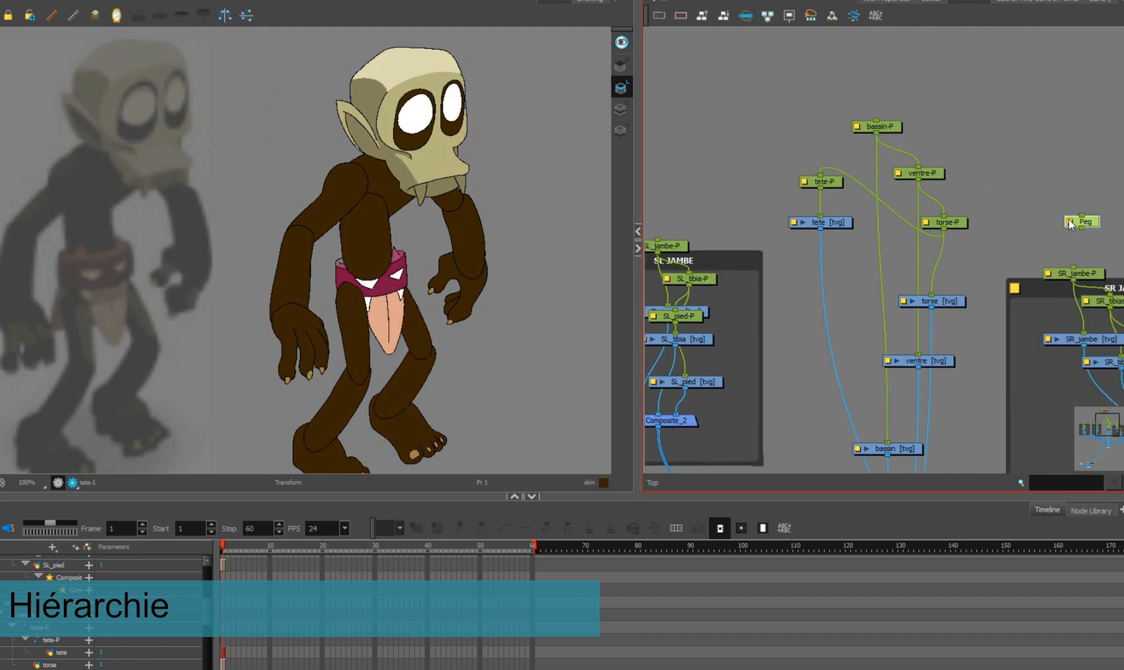
left_click(1069, 222)
type("masterP_jambes")
key("Return")
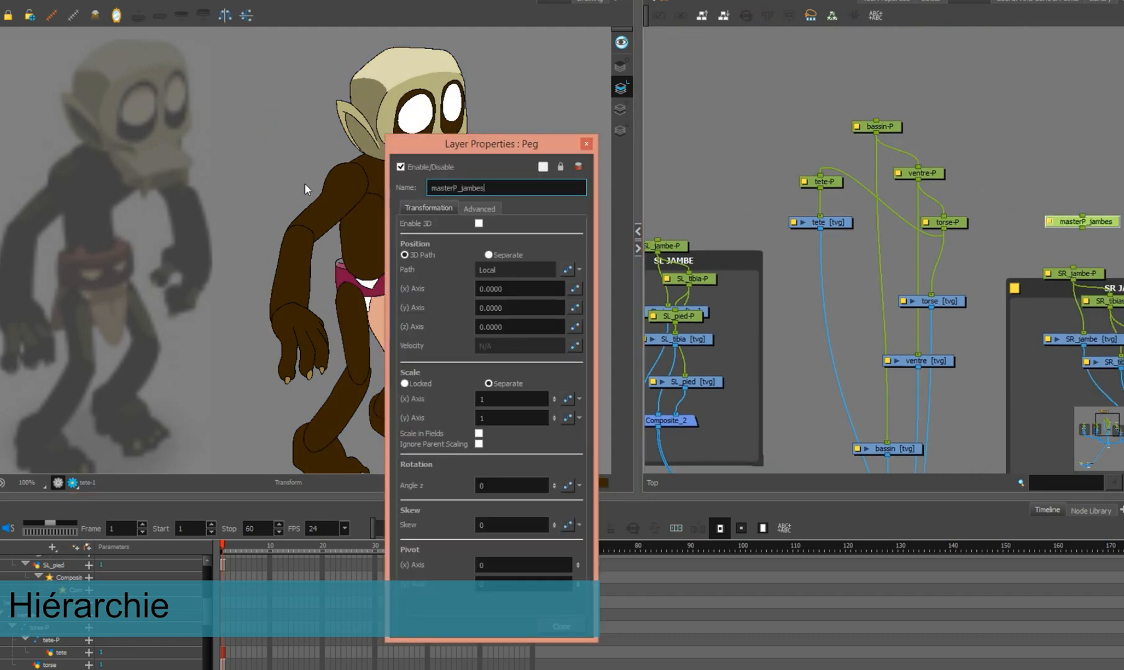
left_click(586, 143)
- Connect masterP_jambes under bassin-P, attach SL_jambe-P and SR_jambe-P to it, and place it near ventre-P
left_click_drag(1081, 216, 876, 133)
left_click_drag(1081, 231, 663, 242)
left_click_drag(1083, 223, 997, 169)
left_click(1050, 177)
- Add another peg above masterP_jambes and name it masterP_bras
scroll(1051, 177, "down", 1)
key("ctrl+p")
double_click(1011, 162)
type("masterP_bras")
key("Return")
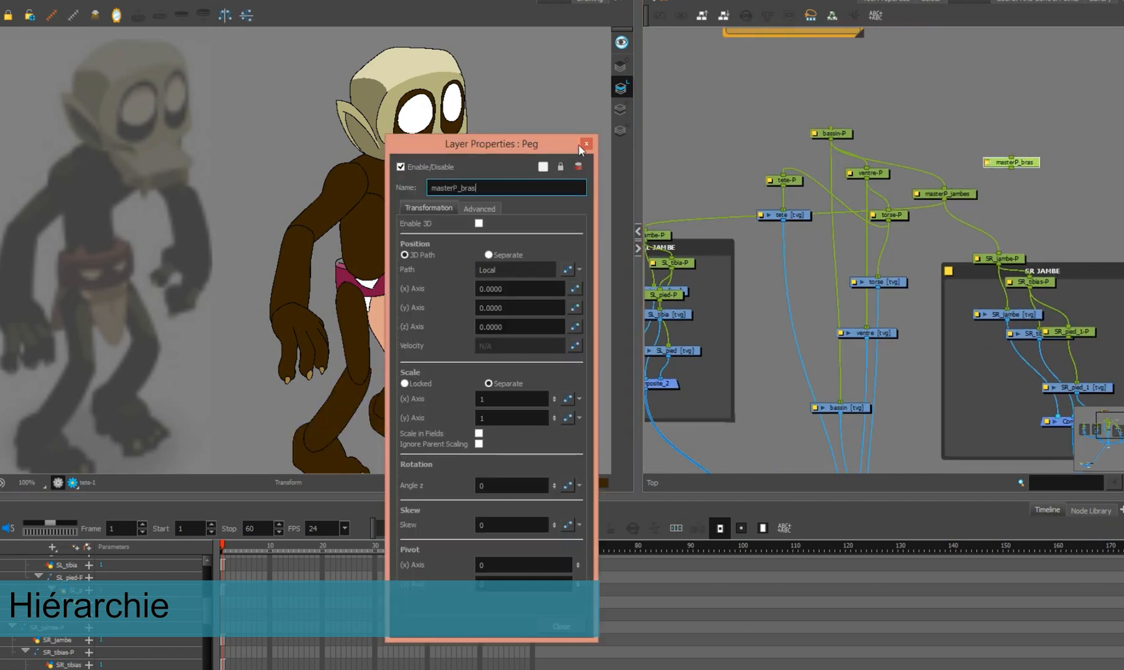
left_click(586, 144)
- Attach both arm pegs to masterP_bras, place it below torse-P and connect it under torse-P
left_click_drag(1011, 168, 1117, 179)
left_click_drag(892, 118, 790, 176)
left_click_drag(1118, 127, 822, 186)
left_click_drag(990, 171, 857, 245)
left_click(878, 227)
left_click(868, 231)
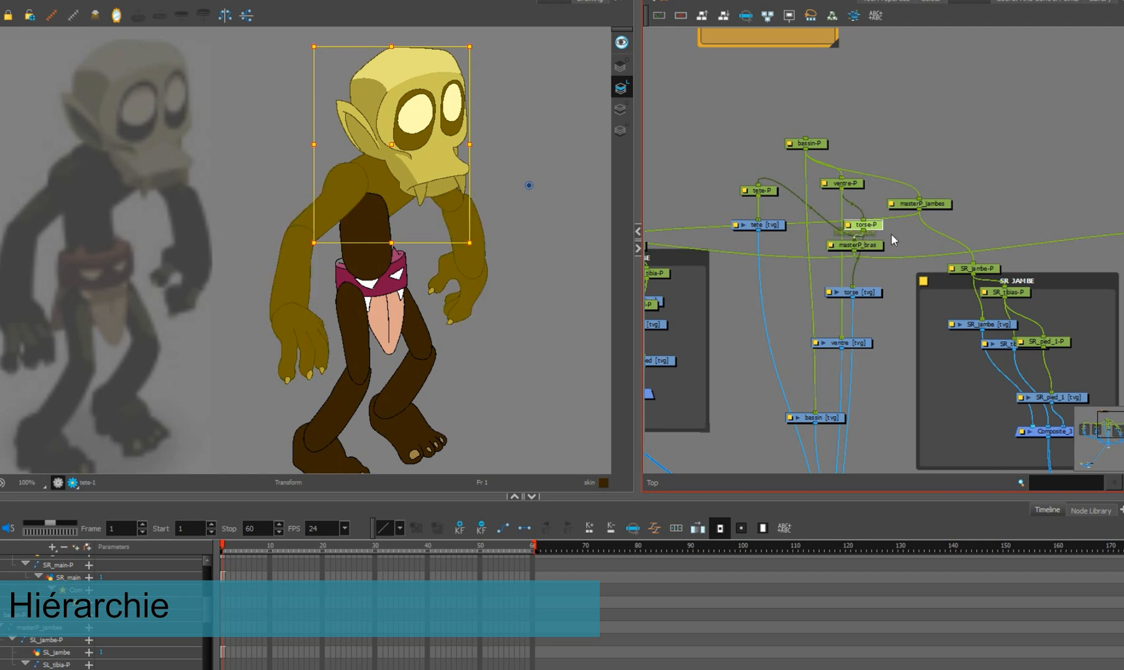
- Tidy the node layout so the arm and leg pegs and drawings sit inside their group backdrops
left_click(996, 190)
scroll(996, 190, "down", 3)
left_click_drag(995, 193, 981, 153)
left_click_drag(713, 249, 886, 340)
scroll(812, 216, "up", 2)
left_click_drag(844, 138, 777, 85)
left_click_drag(717, 118, 846, 344)
- Place the pivots of the SL_bras, SL_Abras and SL_main pegs at the shoulder, elbow and wrist
left_click(702, 15)
left_click(498, 341)
left_click_drag(735, 84, 781, 93)
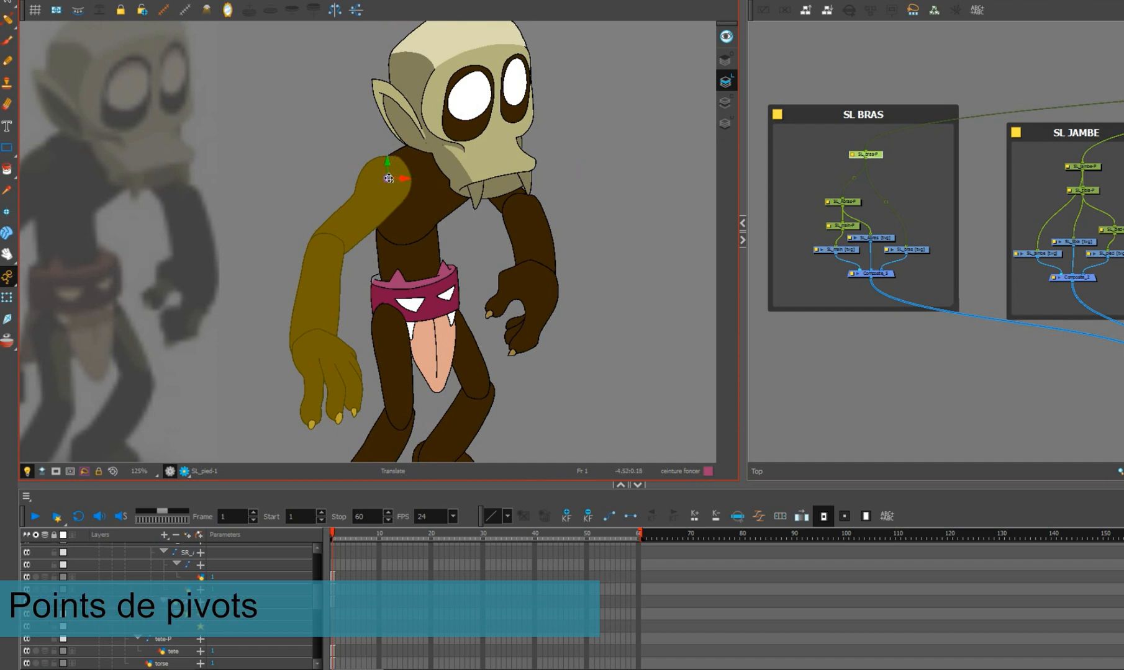
left_click(842, 202)
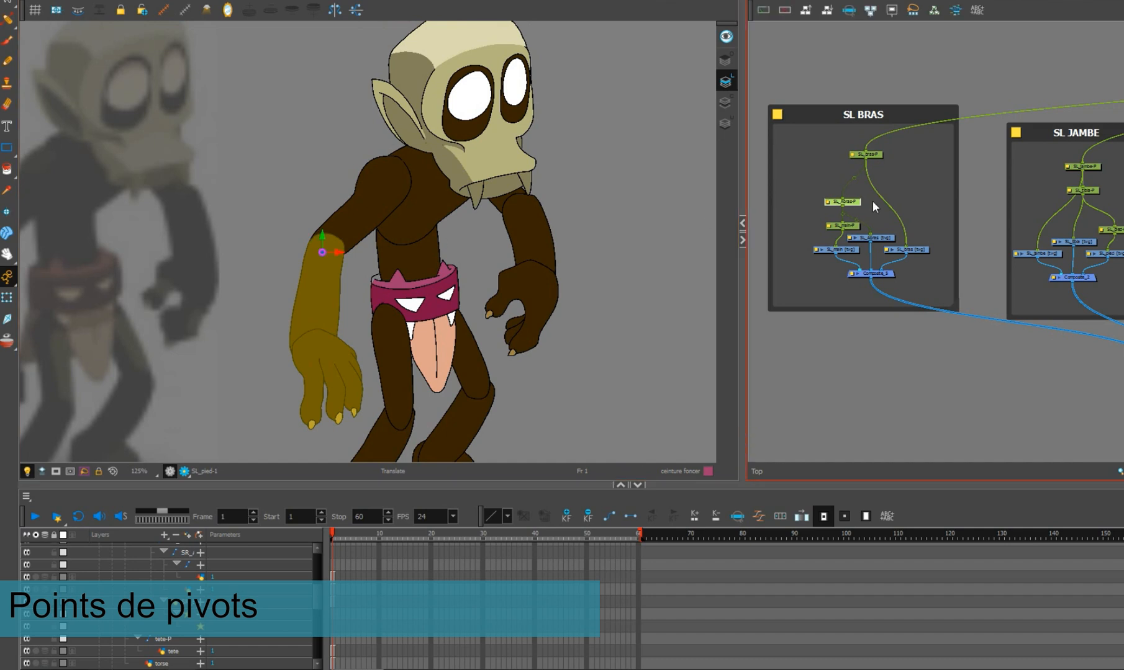
left_click(843, 225)
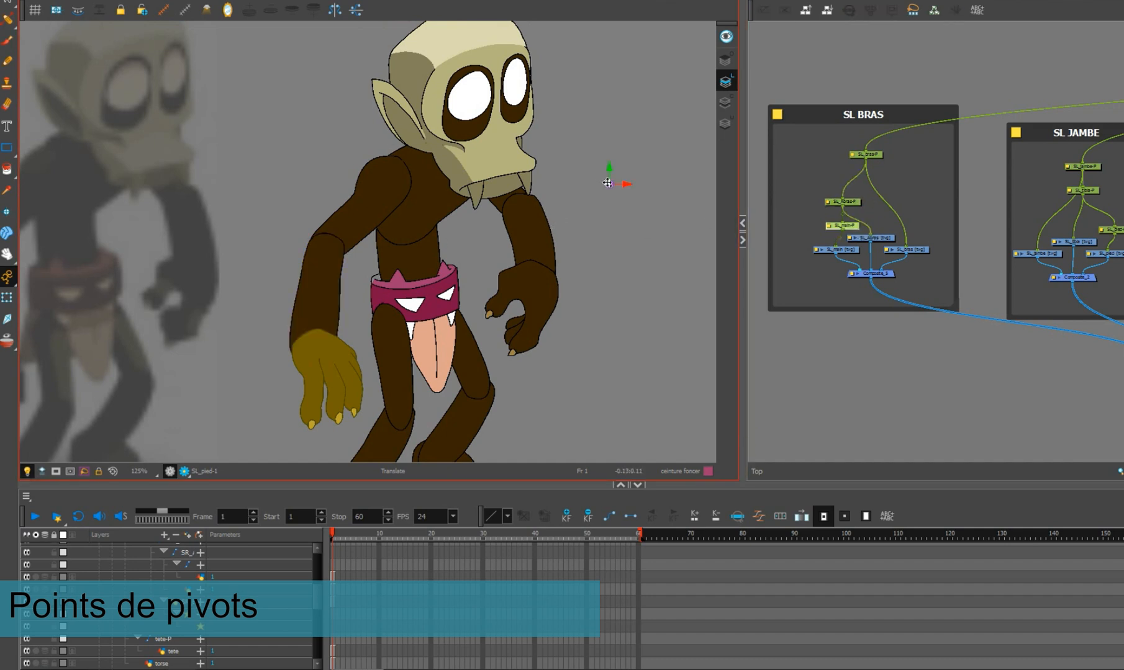
left_click_drag(640, 322, 649, 180)
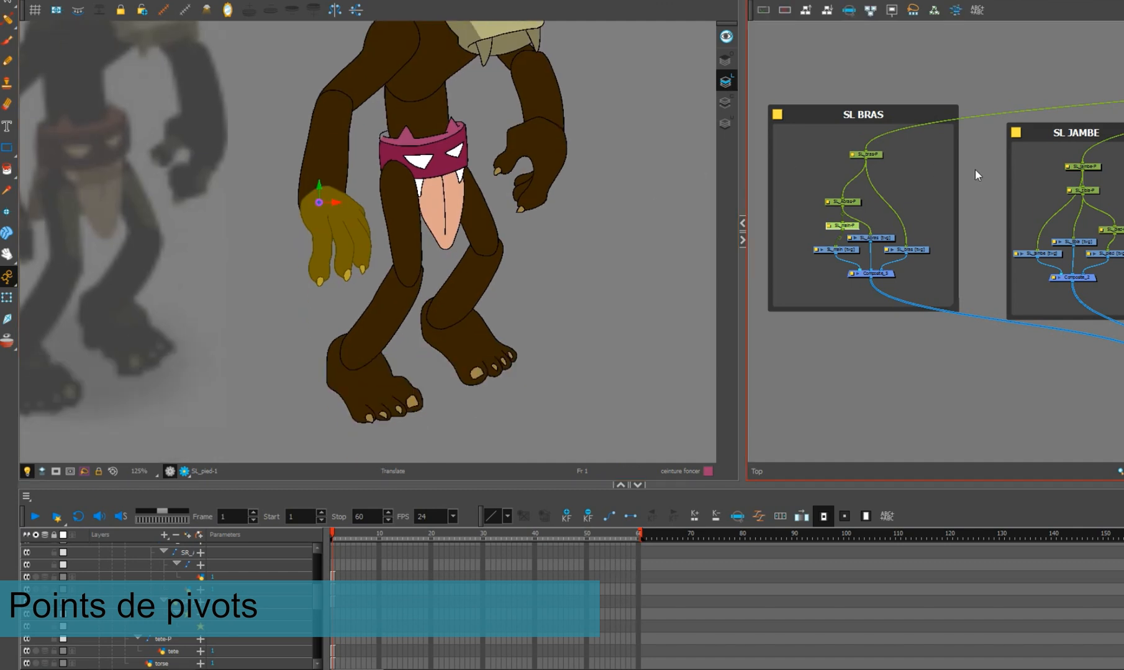
- Place the pivots of the SL_jambe, SL_tibia and SL_pied pegs at the hip, knee and ankle
left_click(1094, 169)
left_click_drag(411, 177, 396, 179)
left_click(1085, 189)
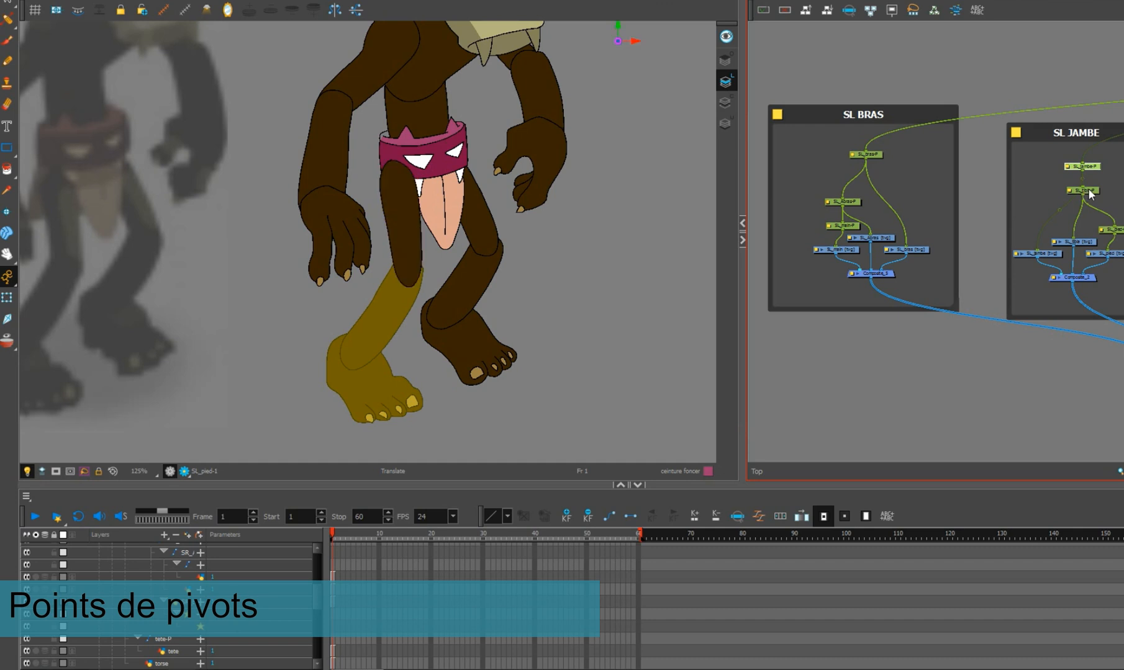
left_click_drag(410, 251, 354, 354)
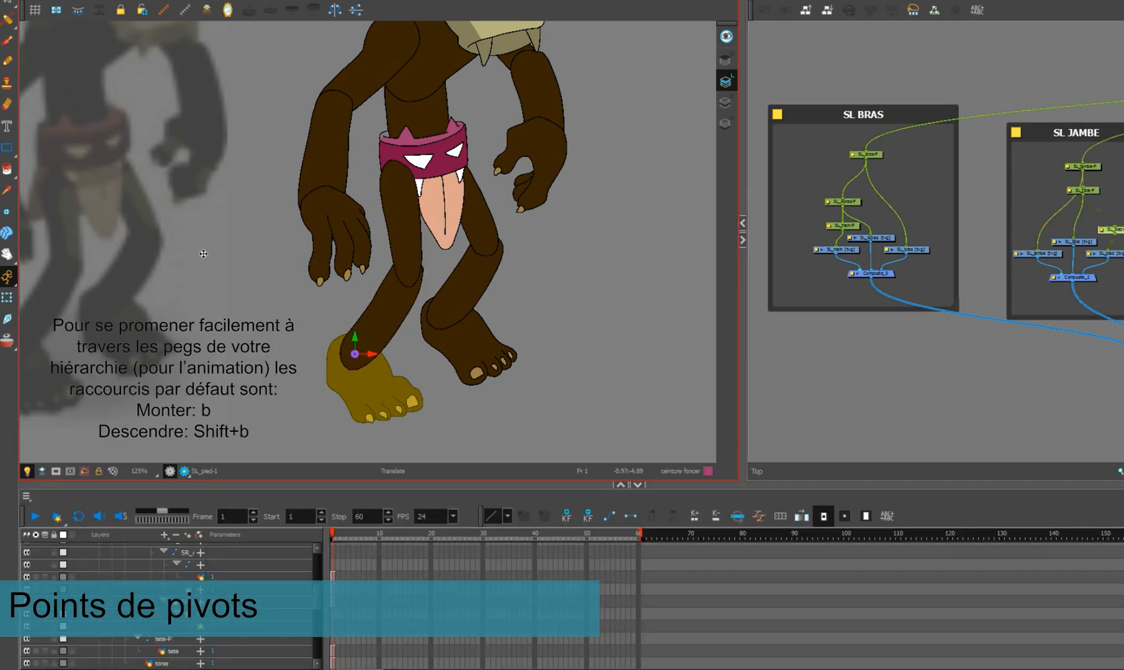
- Test the SL leg with the Transform tool by moving up from the foot peg to SL_jambe-P and rotating the leg
key("shift+t")
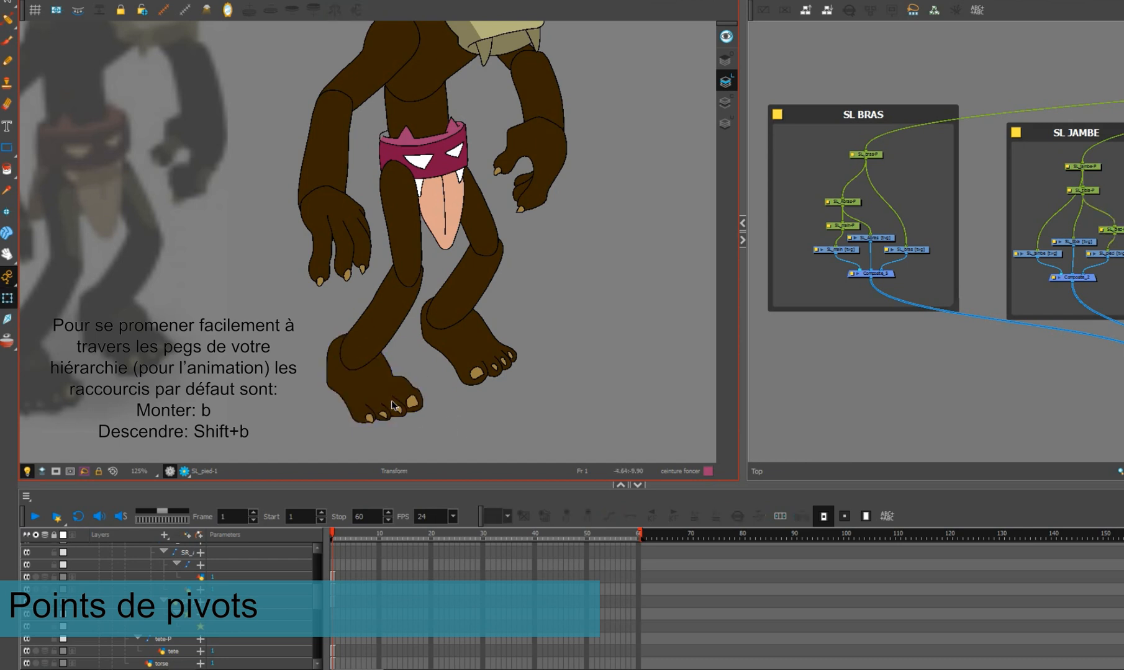
key("b")
key("b")
mouse_move(514, 424)
left_mouse_down()
mouse_move(569, 396)
mouse_move(539, 401)
mouse_move(554, 403)
mouse_move(530, 456)
mouse_move(512, 439)
left_mouse_up()
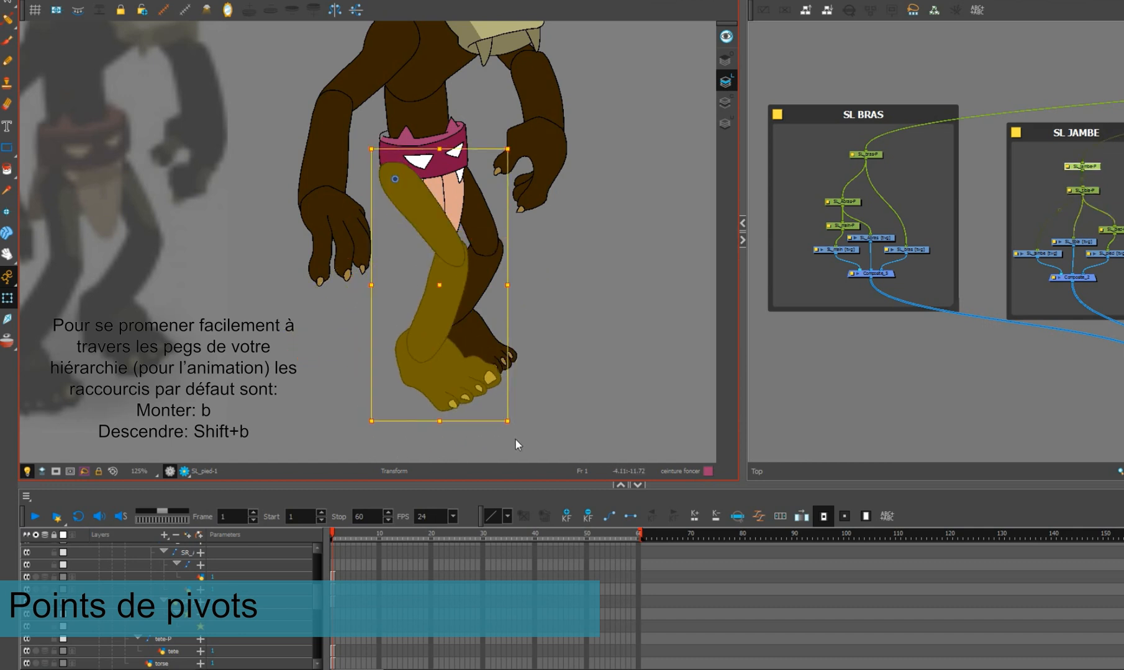
key("ctrl+z")
- Move down the hierarchy to the SL foot peg, test-rotate the foot, undo the test transformations and deselect it
key("shift+b")
key("shift+b")
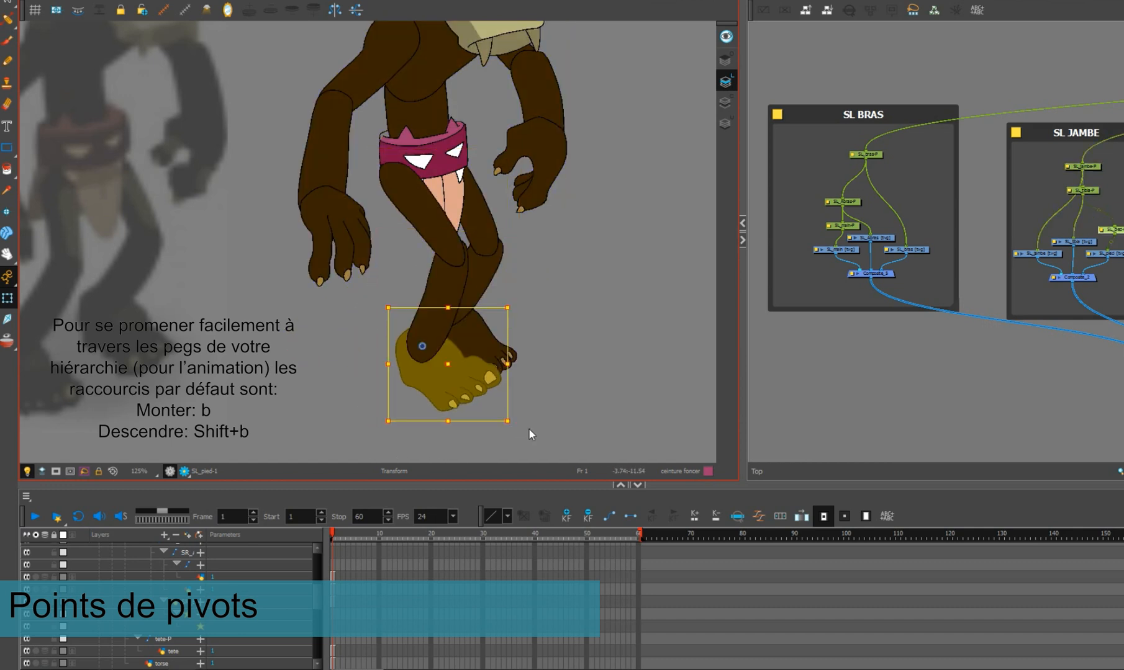
left_click_drag(516, 425, 487, 475)
key("ctrl+z")
key("ctrl+z")
key("ctrl+z")
key("ctrl+z")
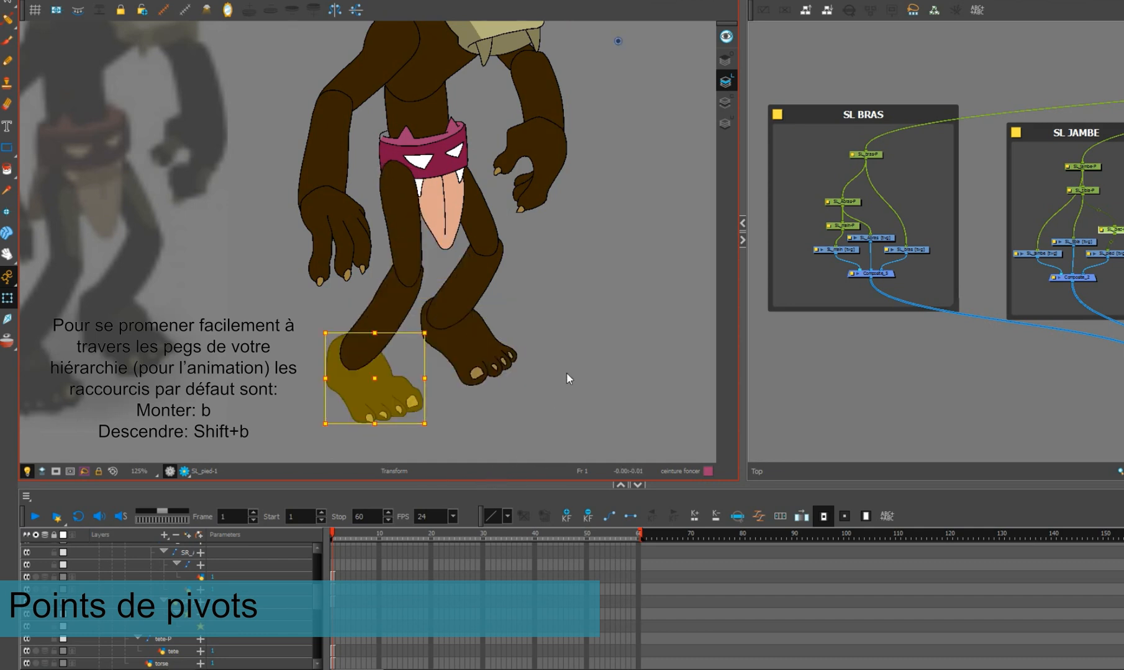
left_click(597, 247)
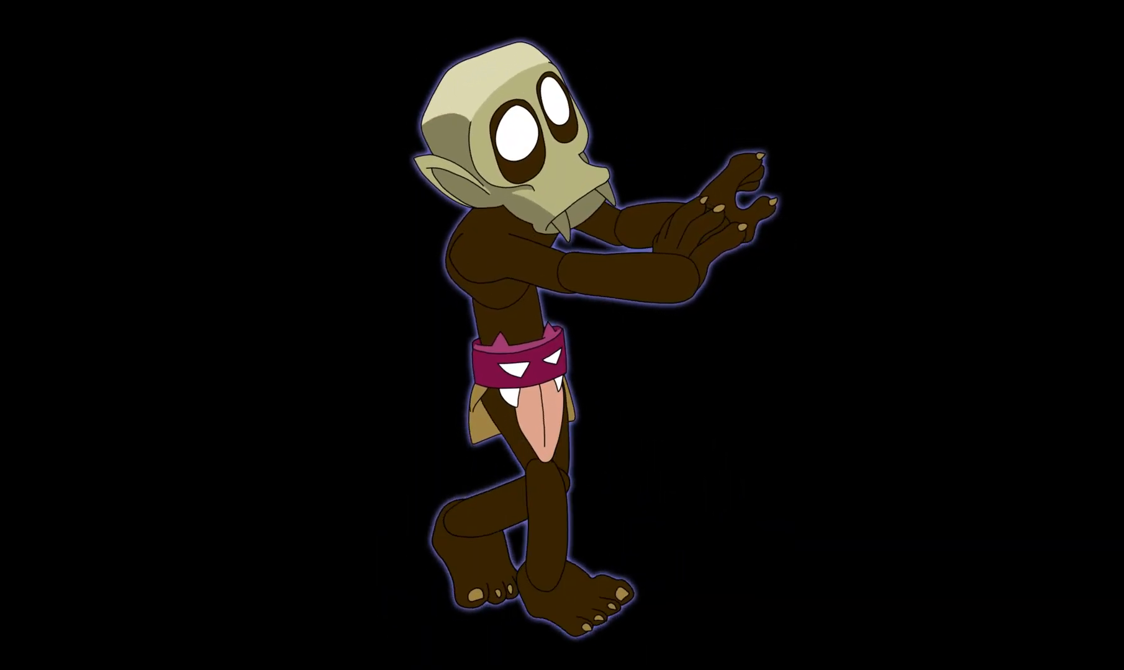